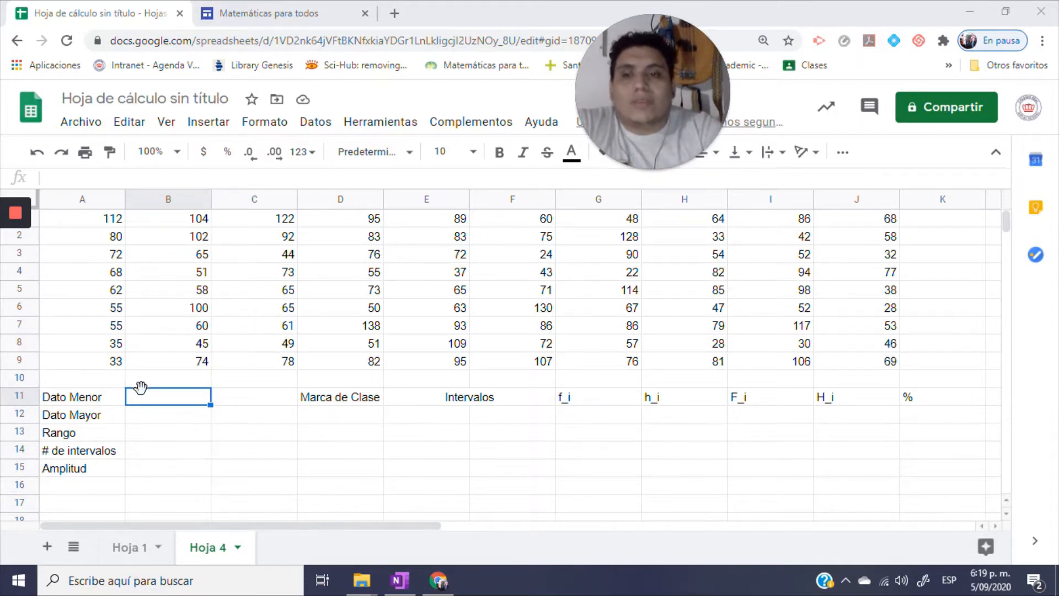
Calculate the Dato Menor in cell B11 with the MIN function over the data range A1:J9.
left_click(152, 404)
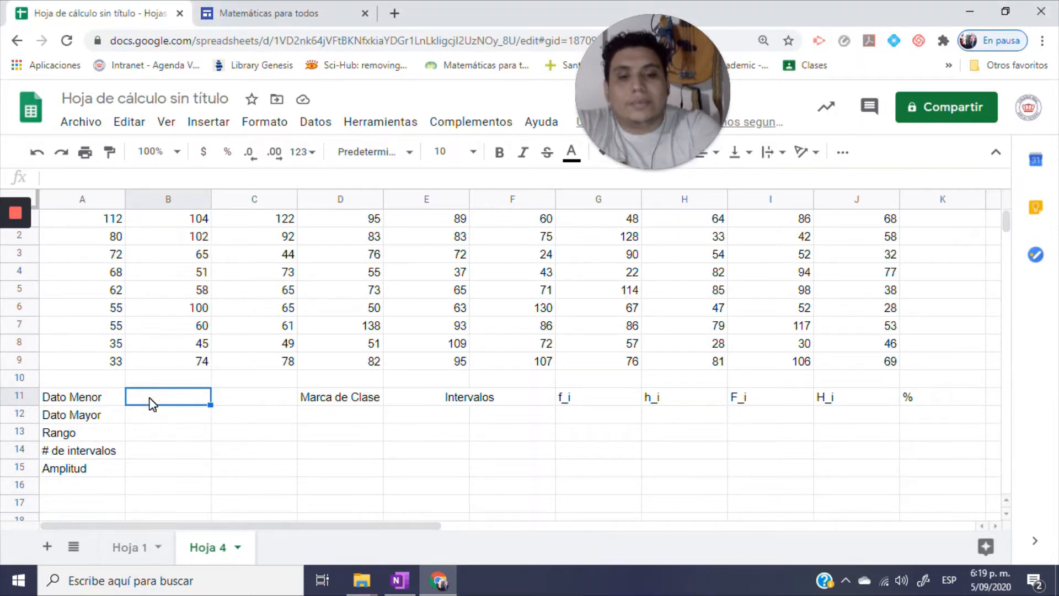
double_click(149, 402)
type("=")
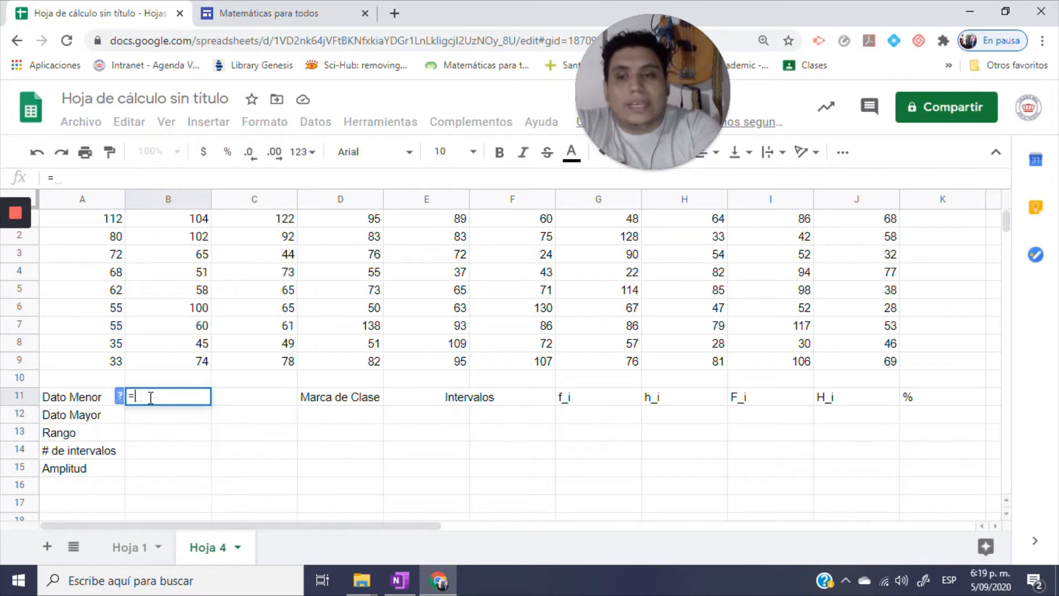
type("MIN")
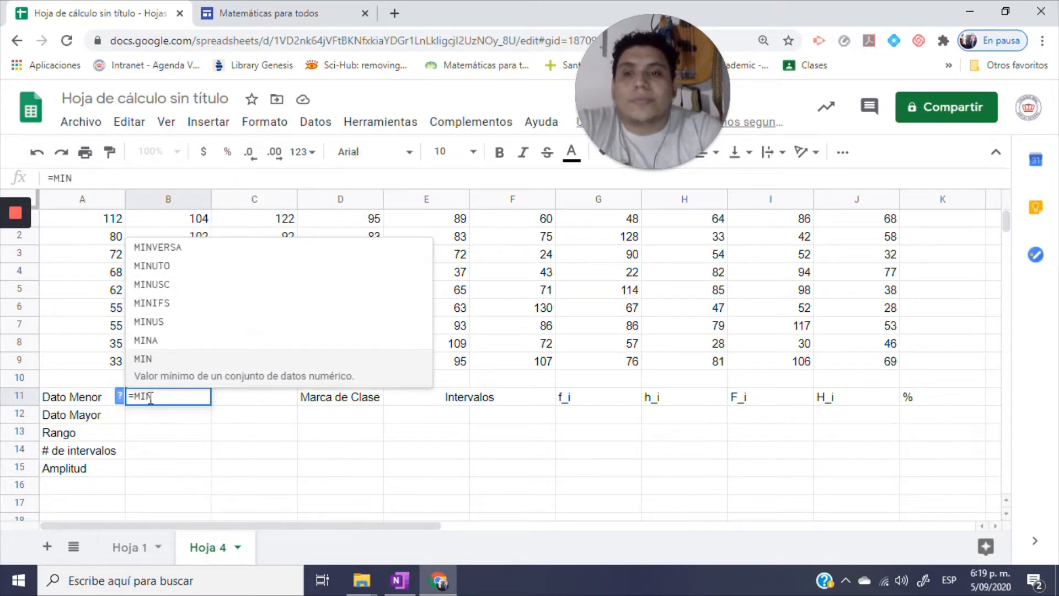
left_click(148, 360)
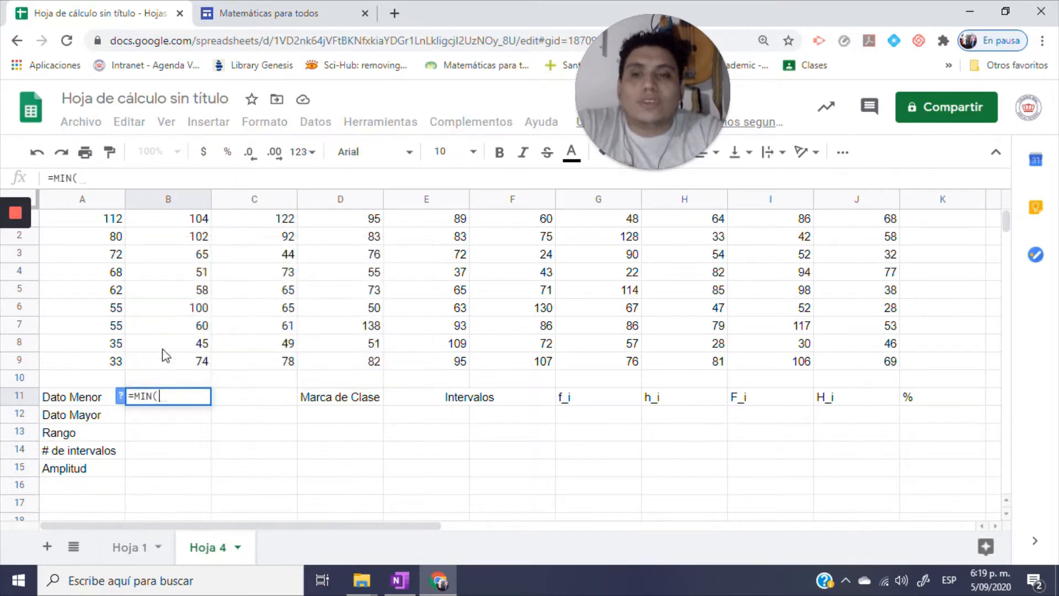
left_click(100, 220)
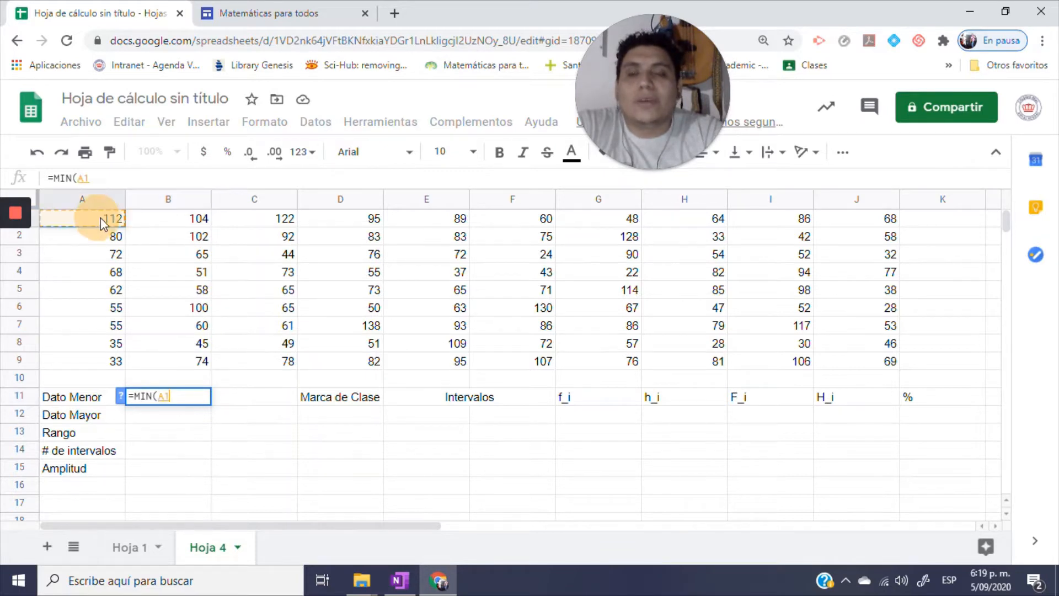
left_click_drag(100, 218, 857, 361)
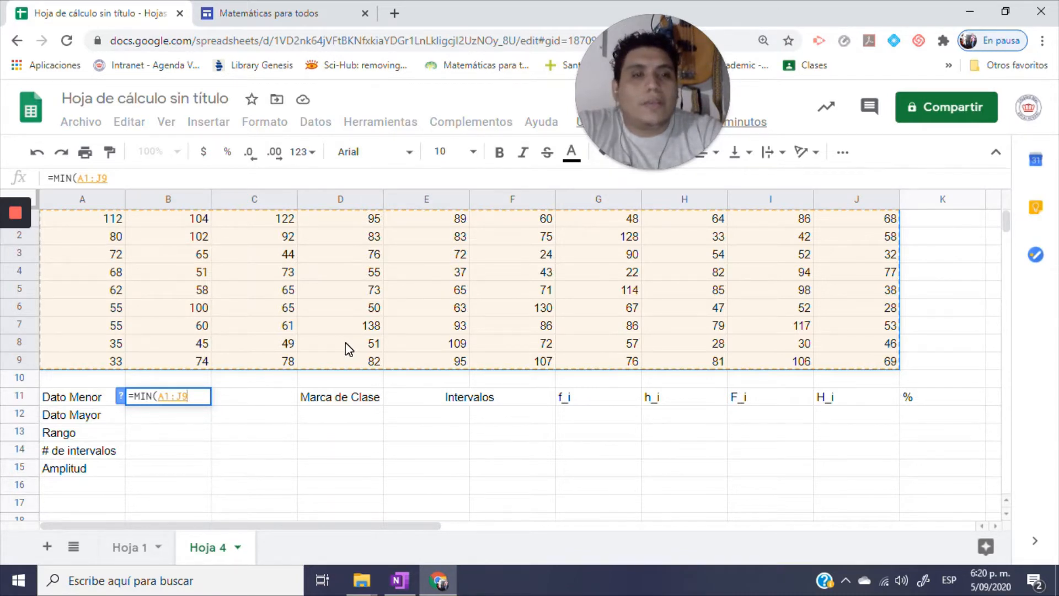
key("Return")
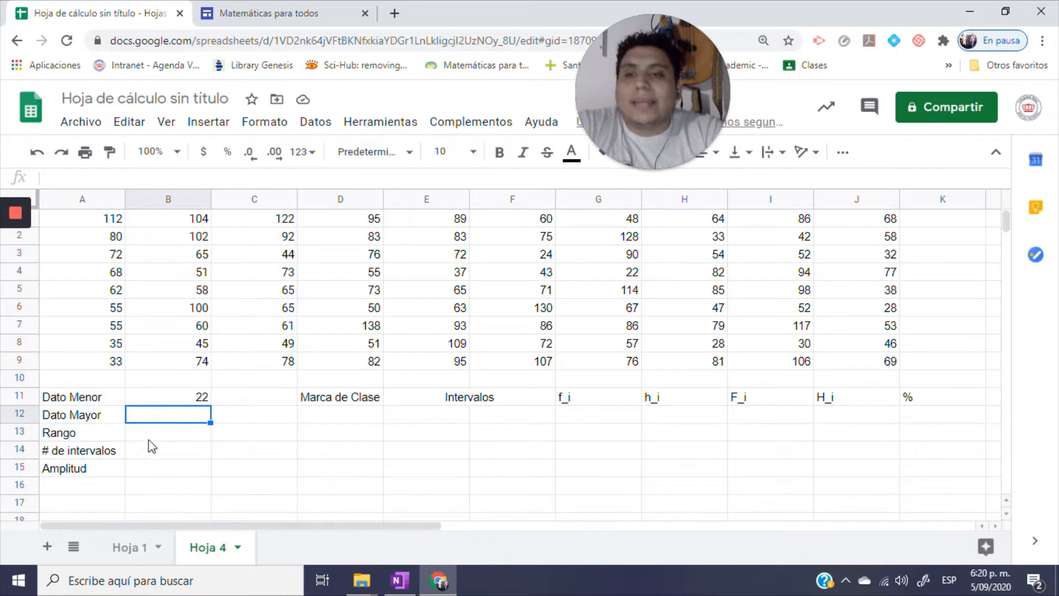
Calculate the Dato Mayor in cell B12 with the MAX function over the data range A1:J9.
type("=")
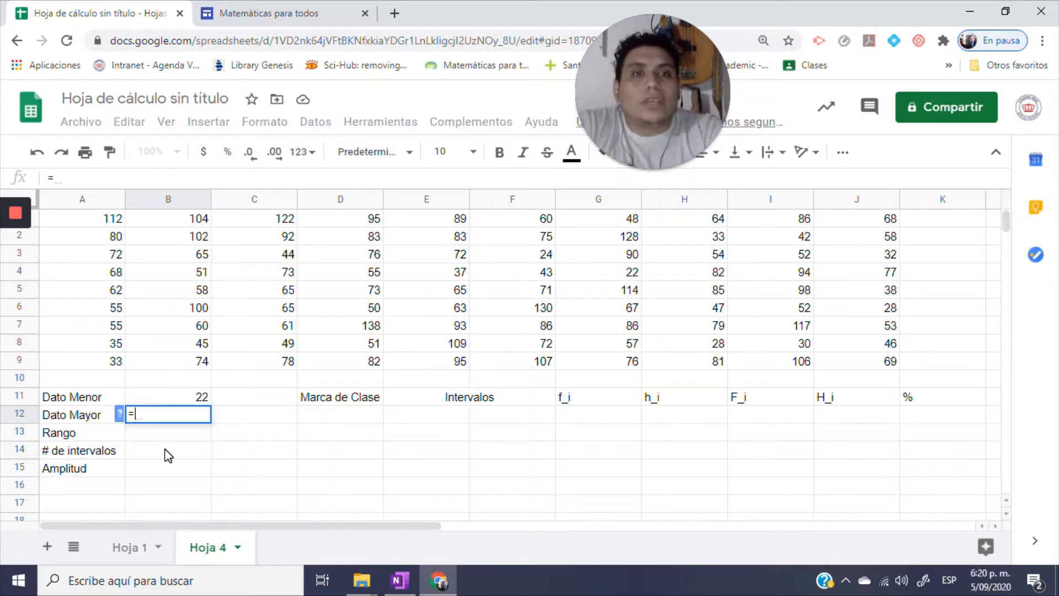
type("MAX")
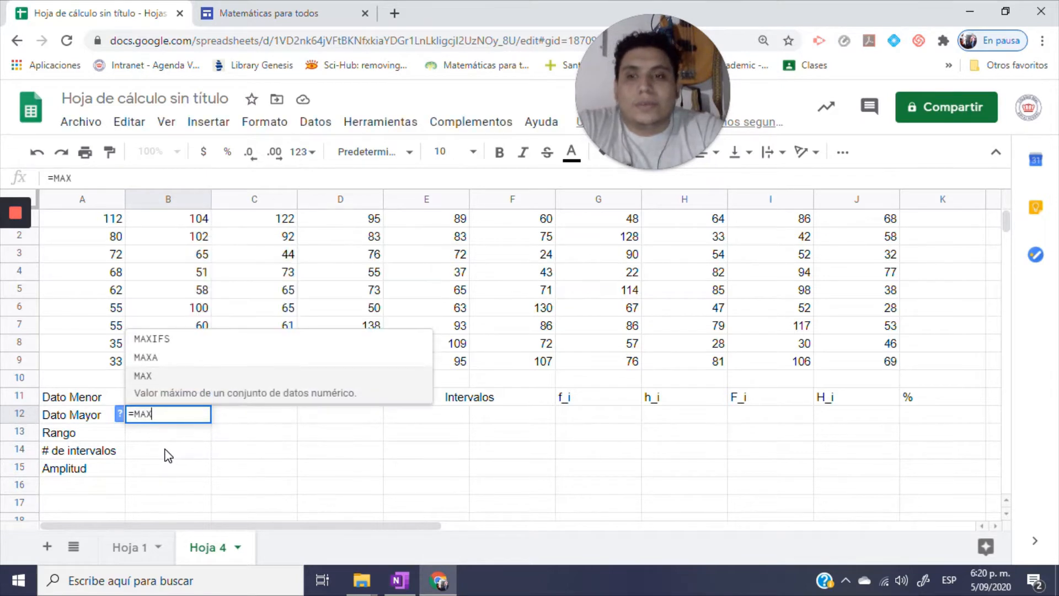
left_click(144, 383)
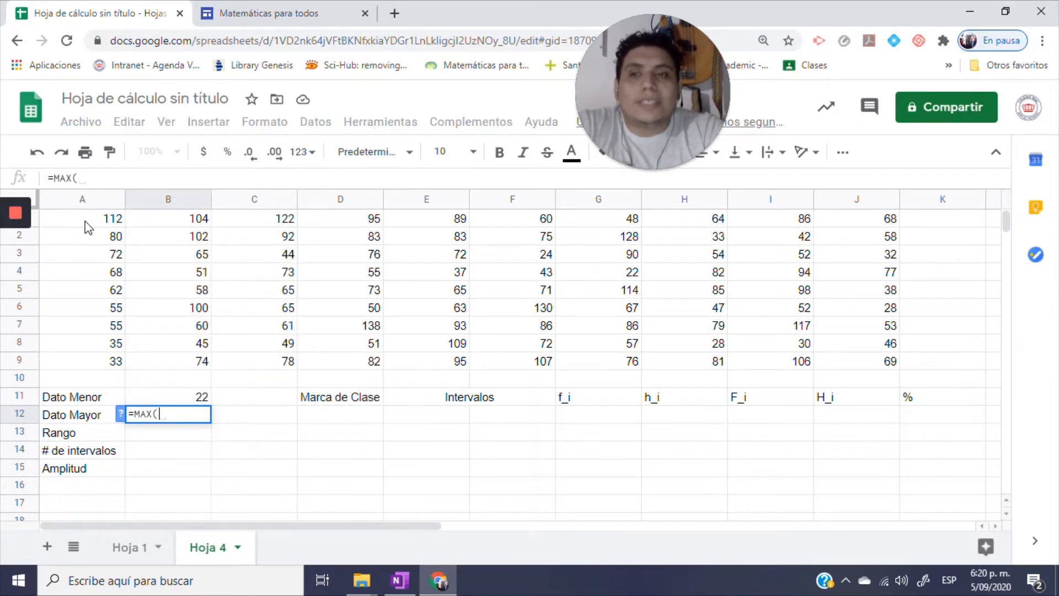
left_click(110, 221)
left_click_drag(156, 238, 850, 355)
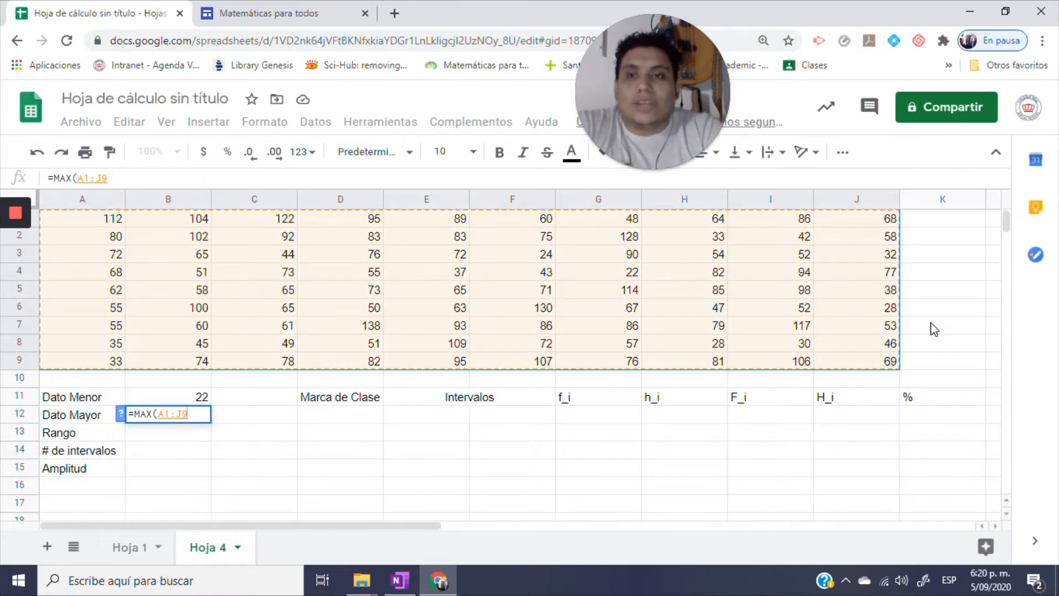
key("Return")
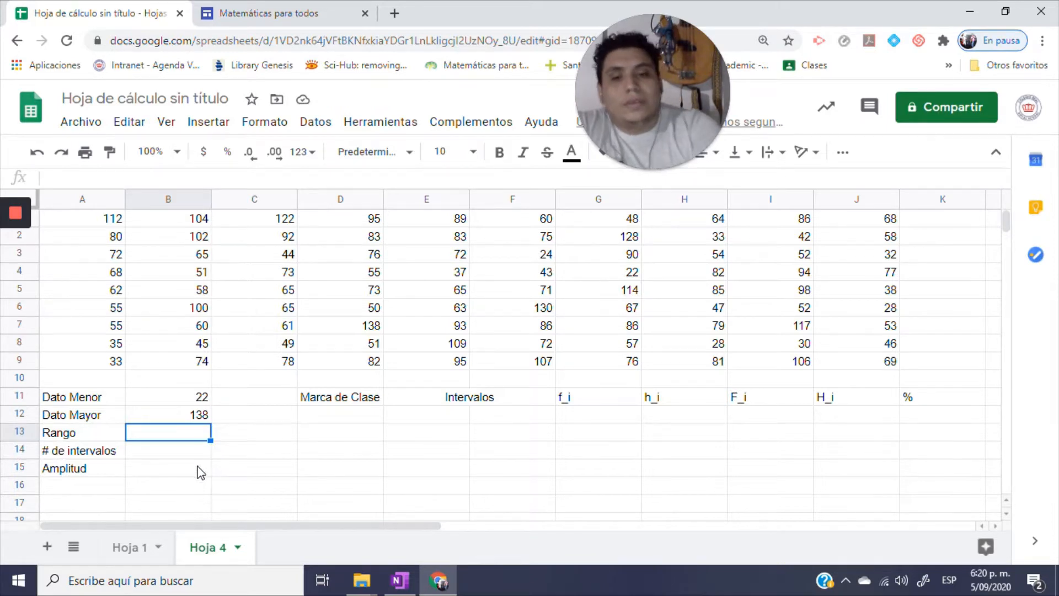
Calculate the Rango in cell B13 with the formula =B12-B11.
type("?")
key("BackSpace")
type("=")
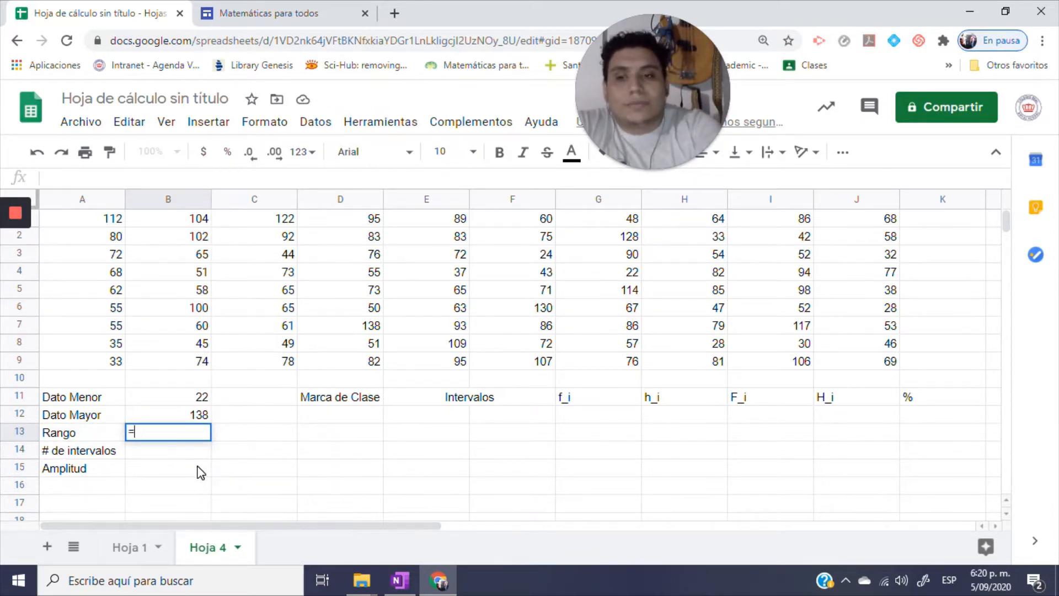
left_click(173, 417)
type("-")
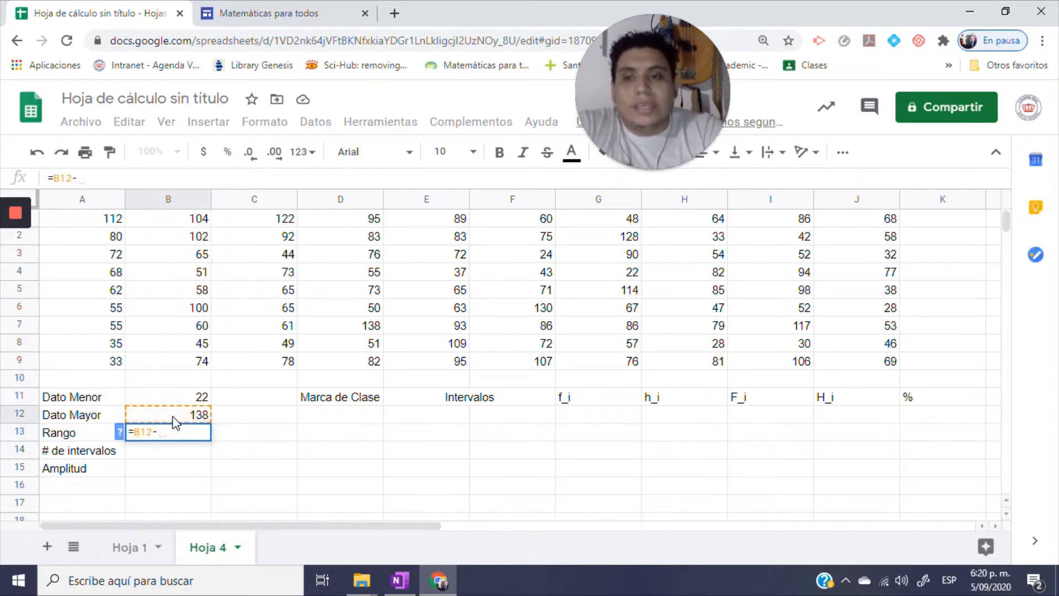
left_click(156, 396)
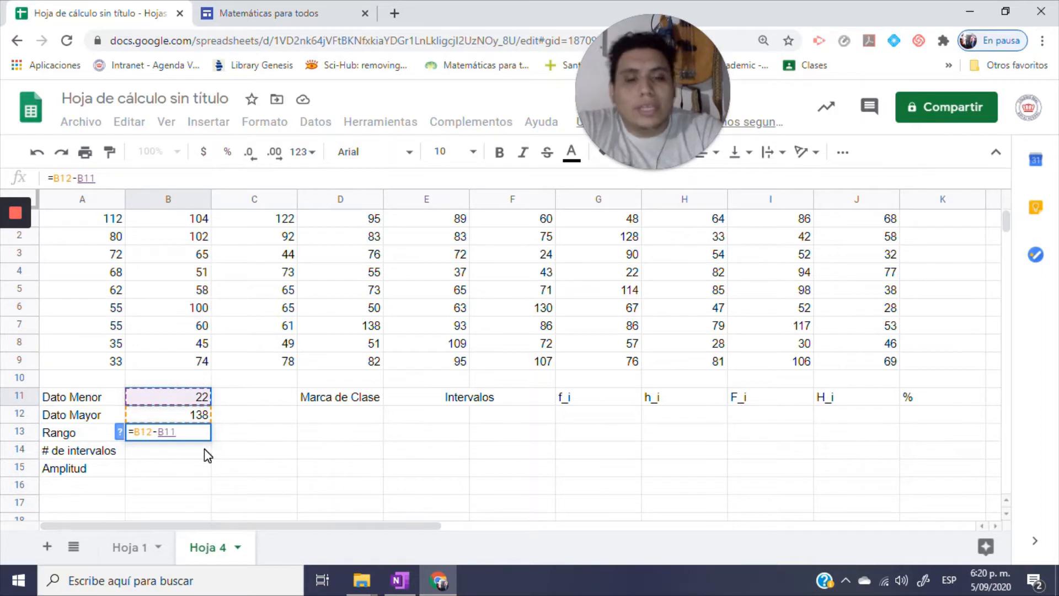
key("Return")
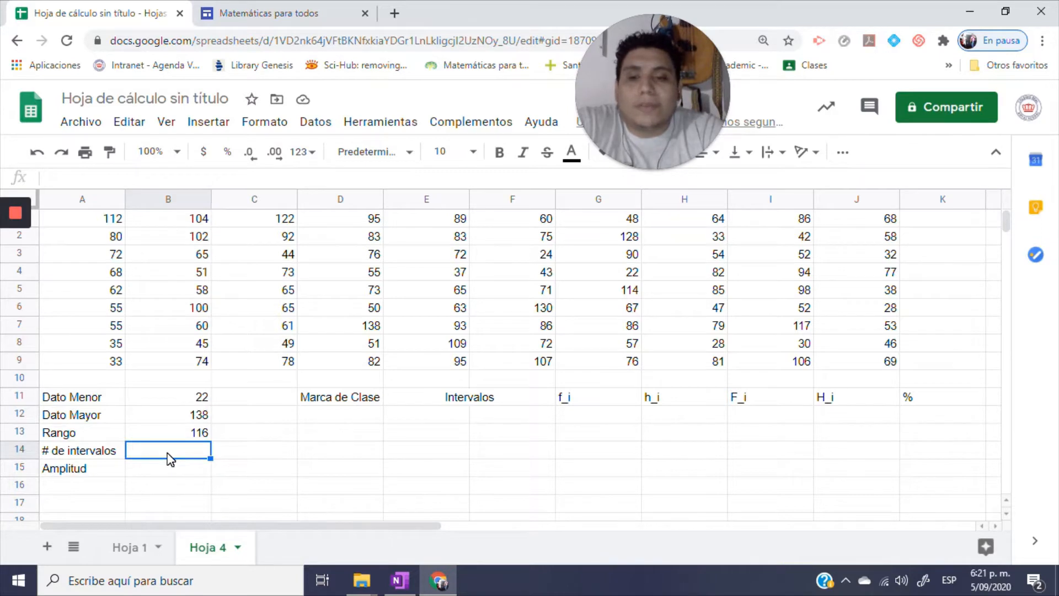
Set the number of intervals in B14 to 4 and calculate the Amplitud in B15 with =B13/4.
type("4")
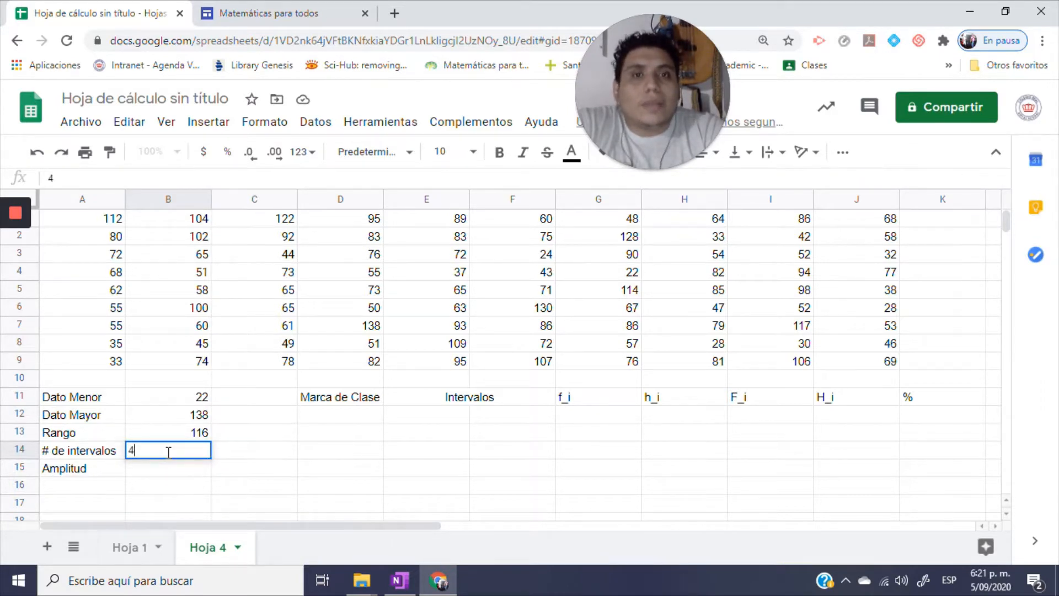
left_click(175, 470)
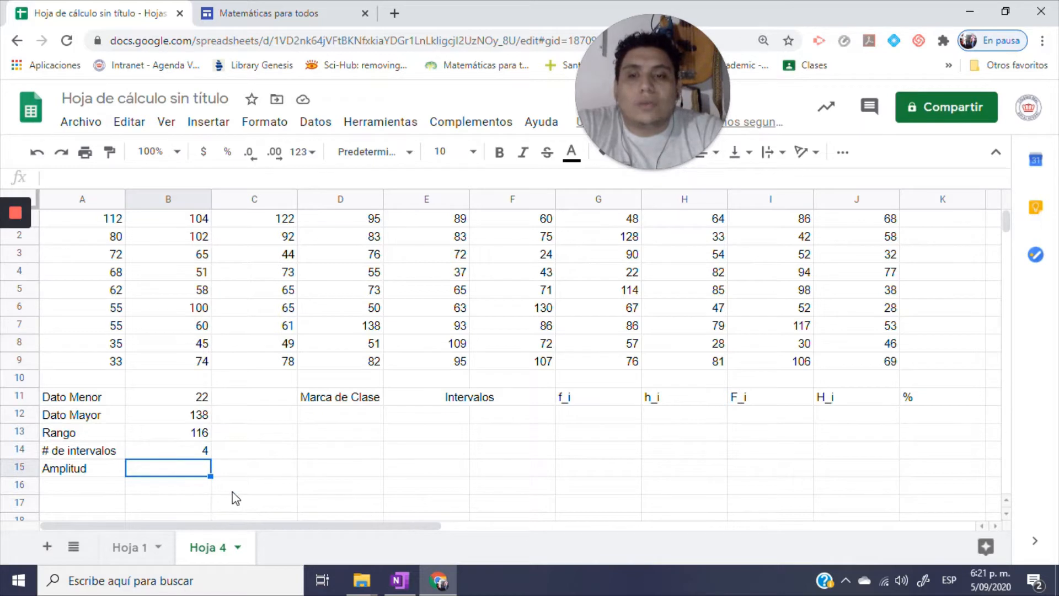
type("=")
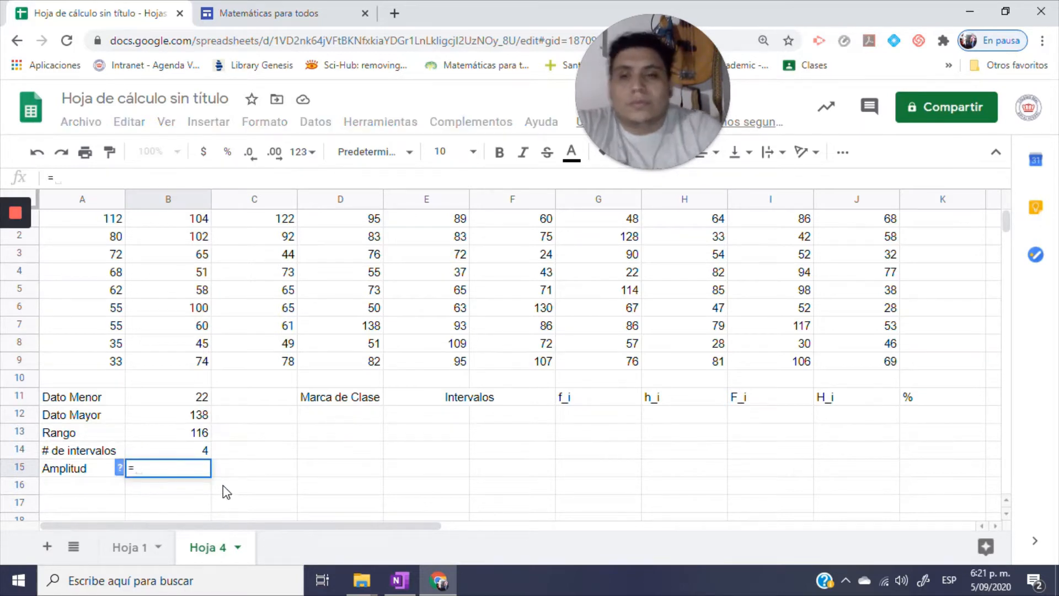
left_click(160, 433)
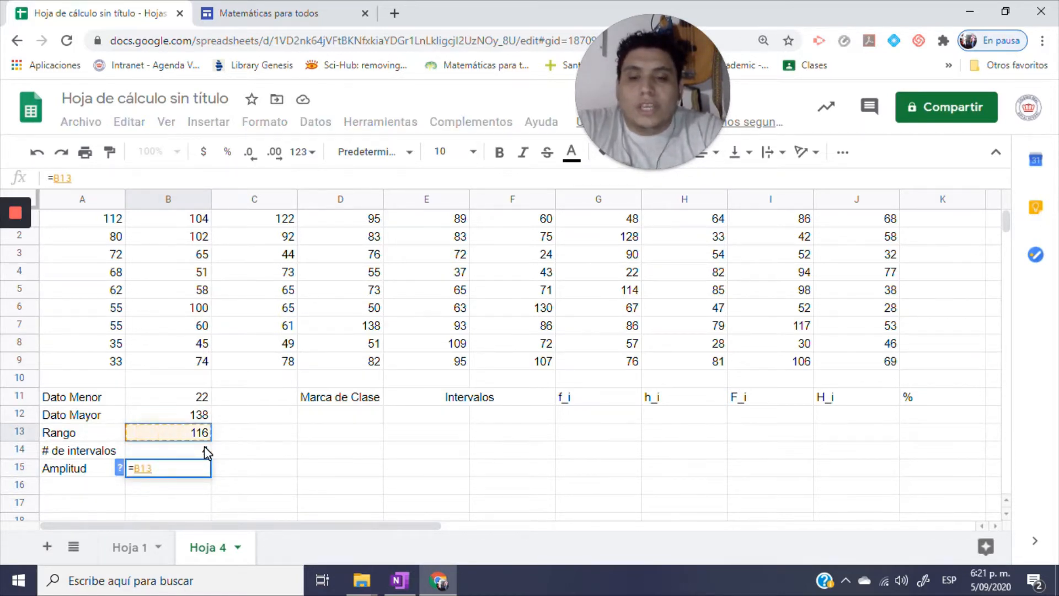
type("/")
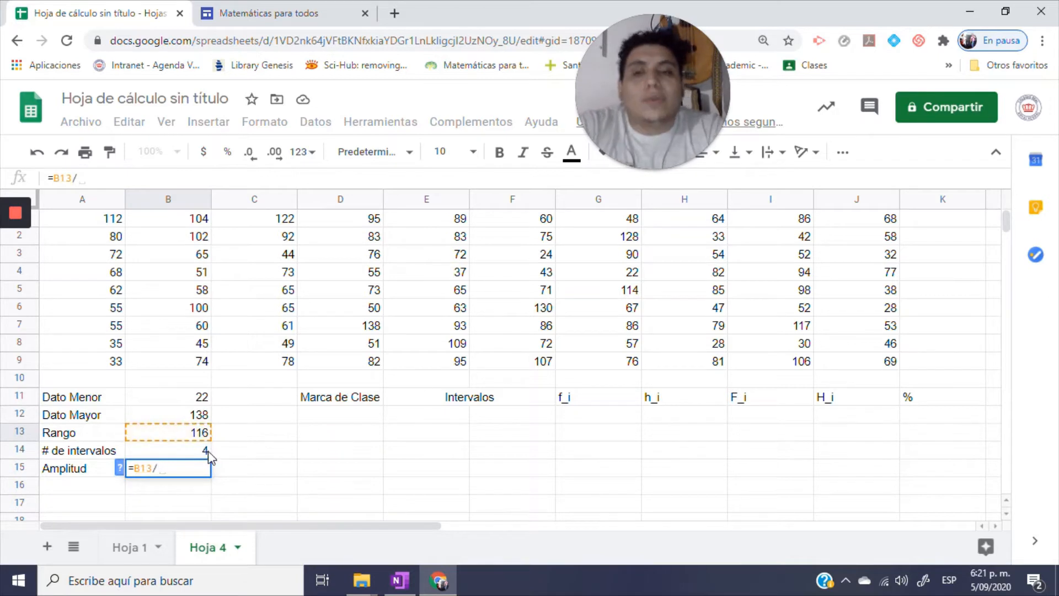
type("4")
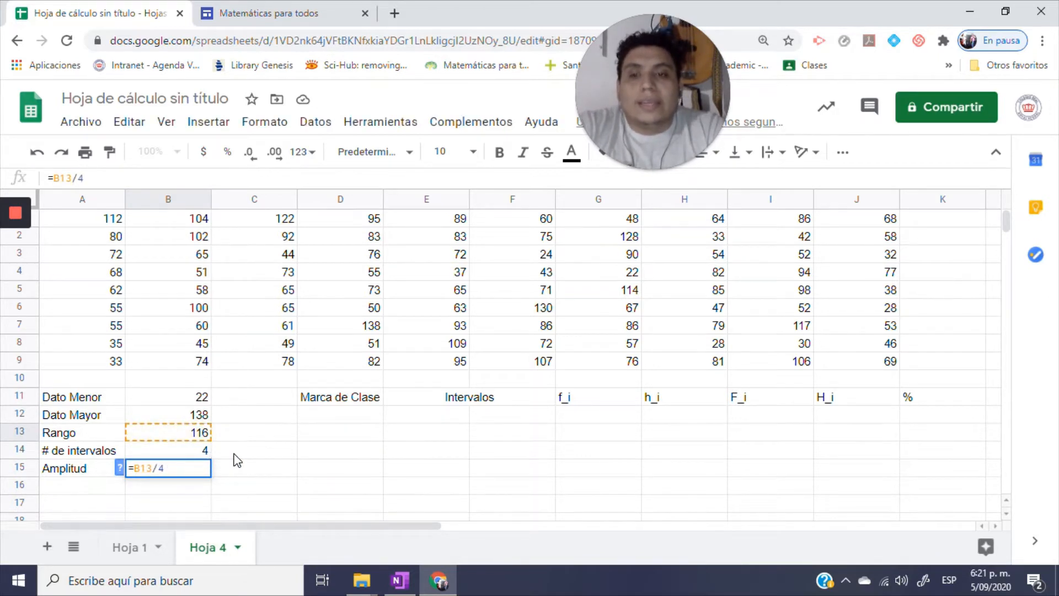
key("Return")
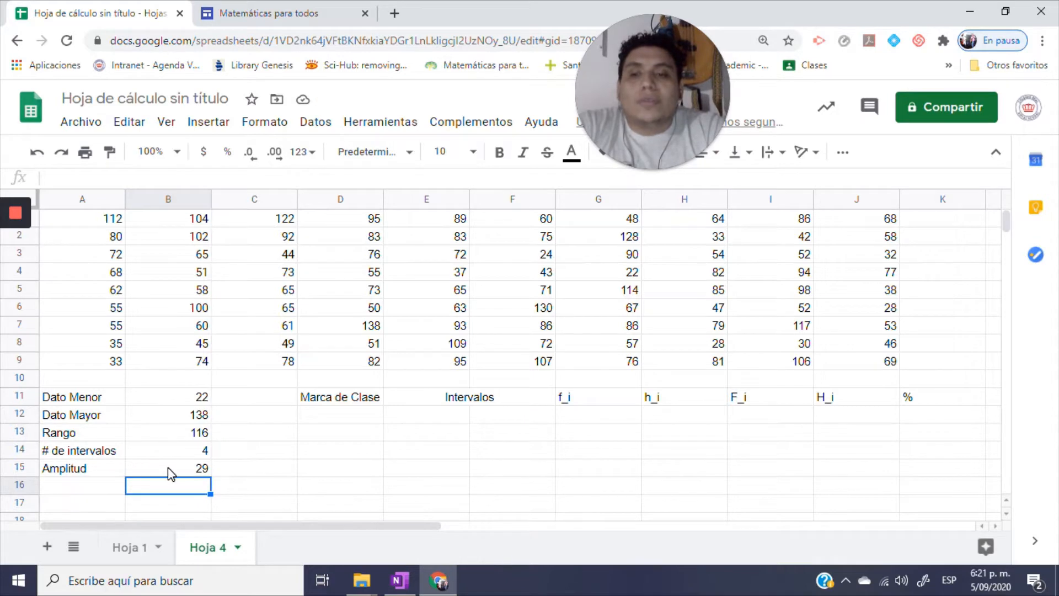
Fill in the first interval with lower limit 22 in E12 and upper limit =E12+B15 in F12.
left_click(444, 416)
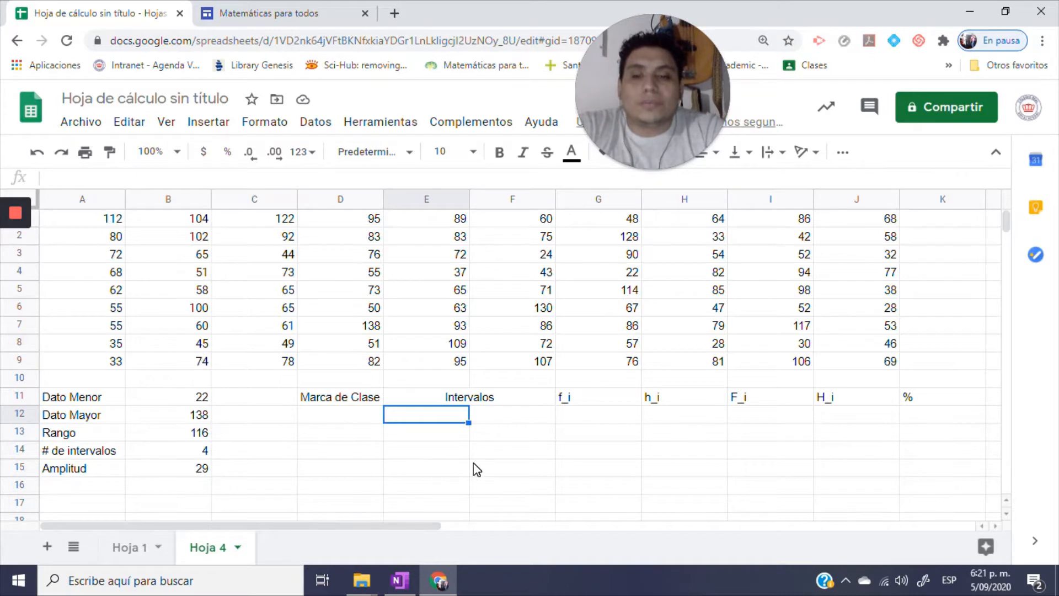
type("22")
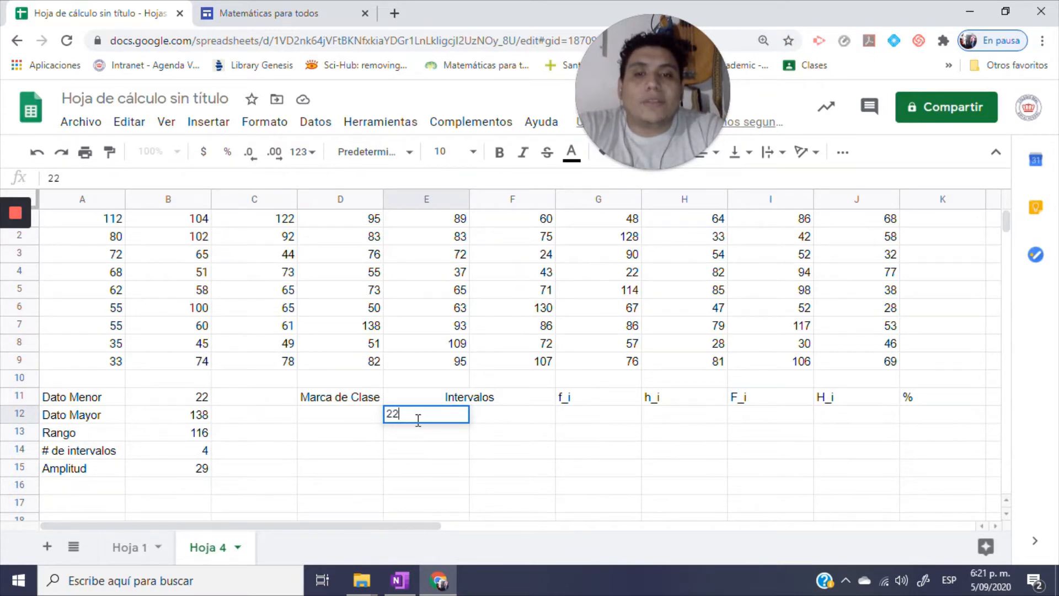
left_click(514, 413)
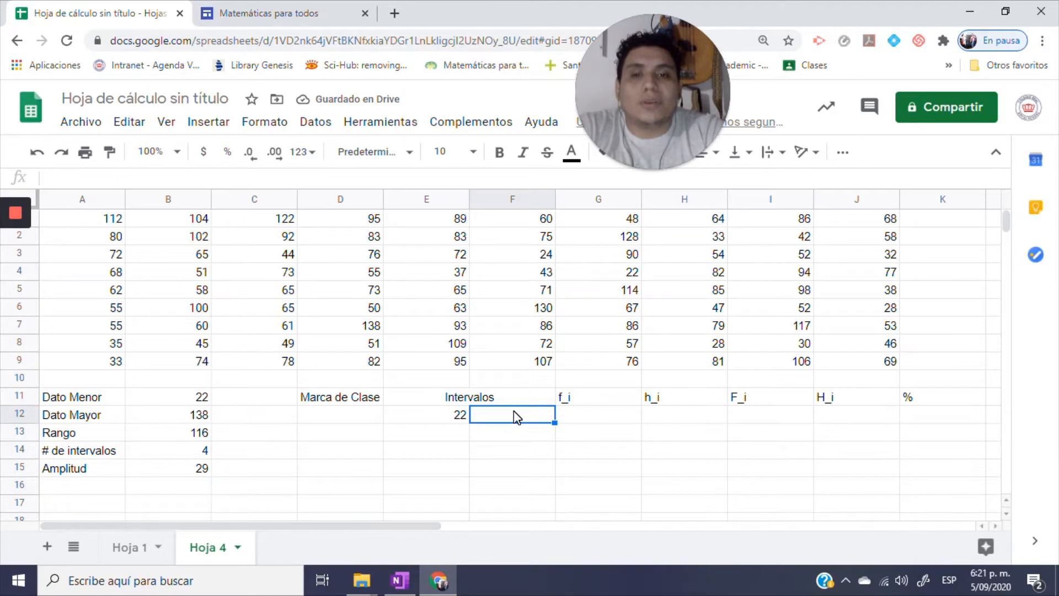
type("=")
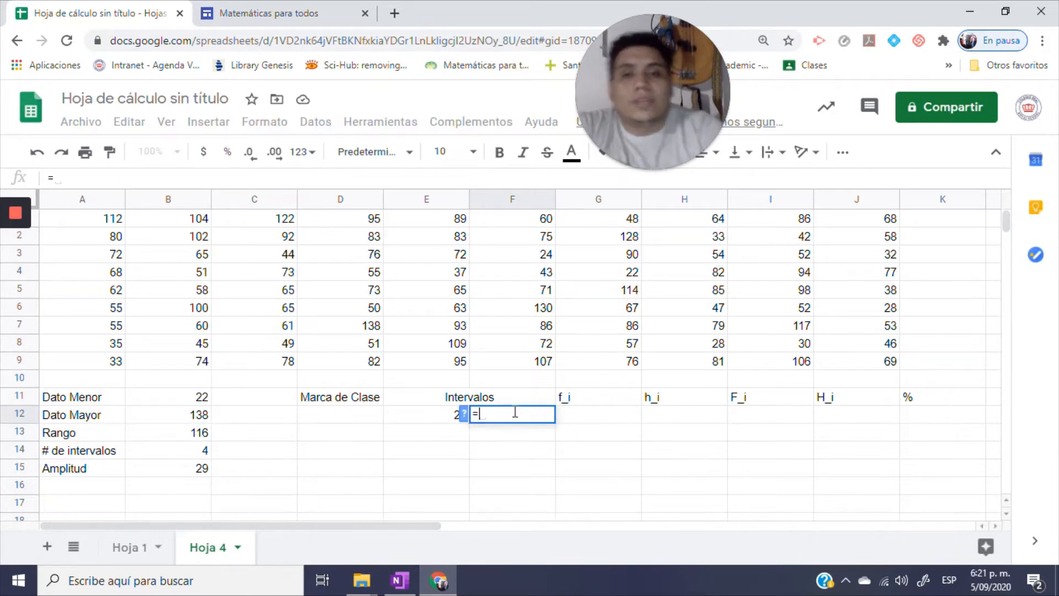
left_click(433, 419)
type("+")
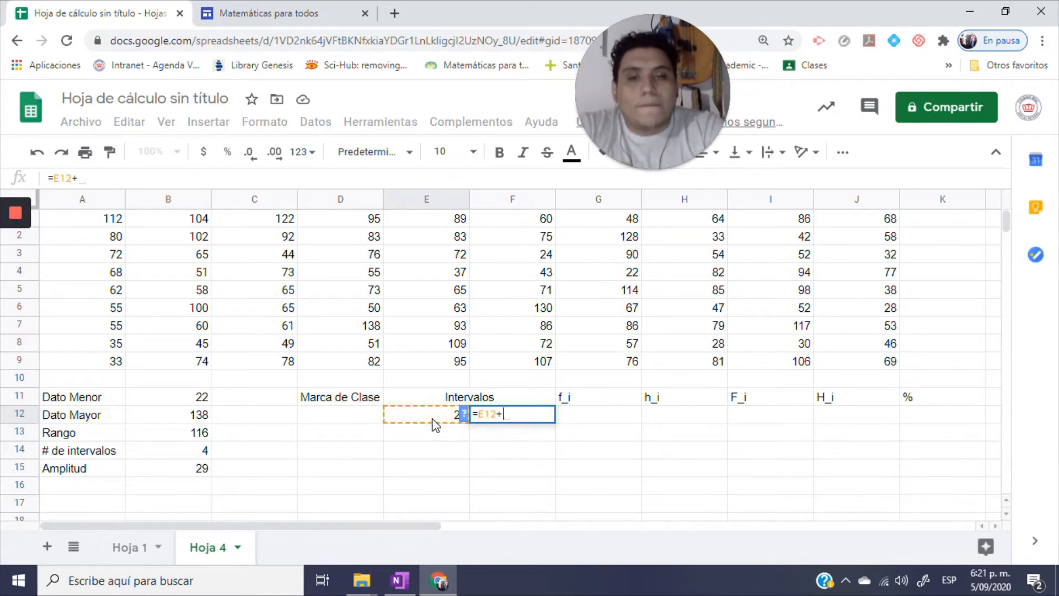
left_click(190, 468)
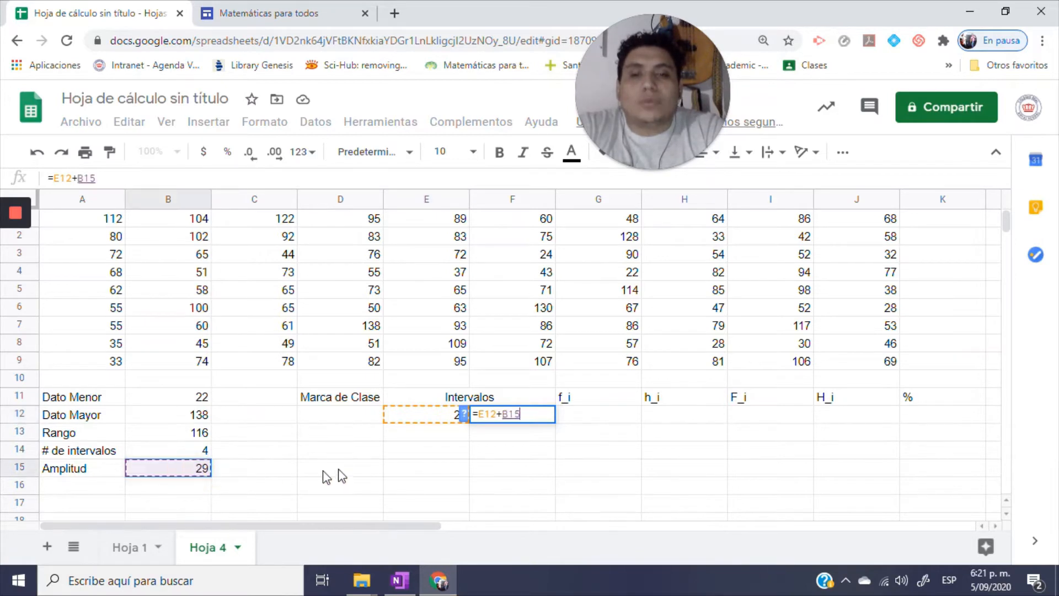
key("Return")
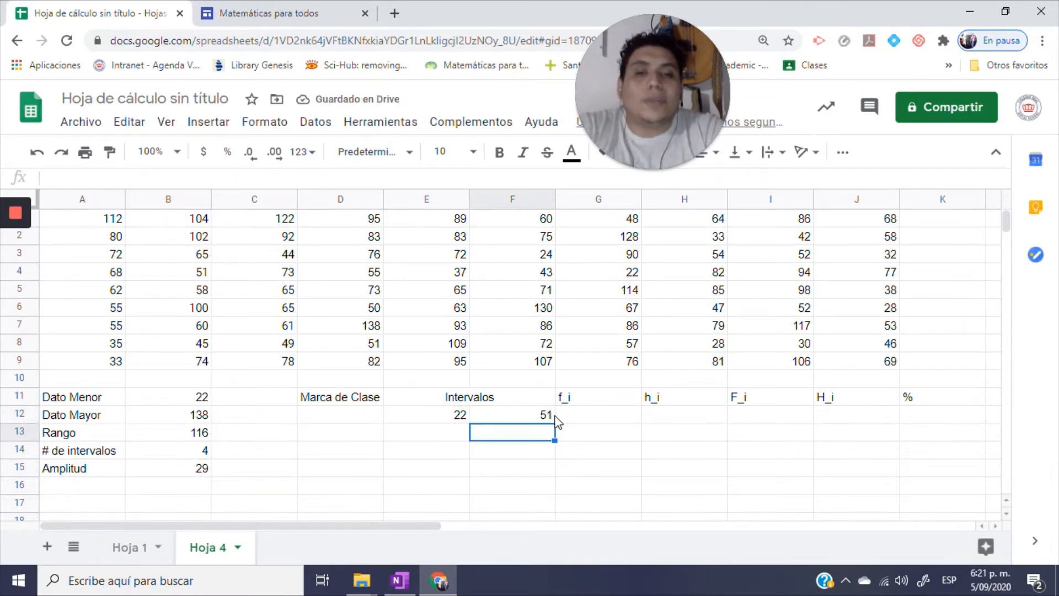
Fill in the second interval with lower limit 52 in E13 and upper limit =E13+B15 in F13.
left_click(447, 435)
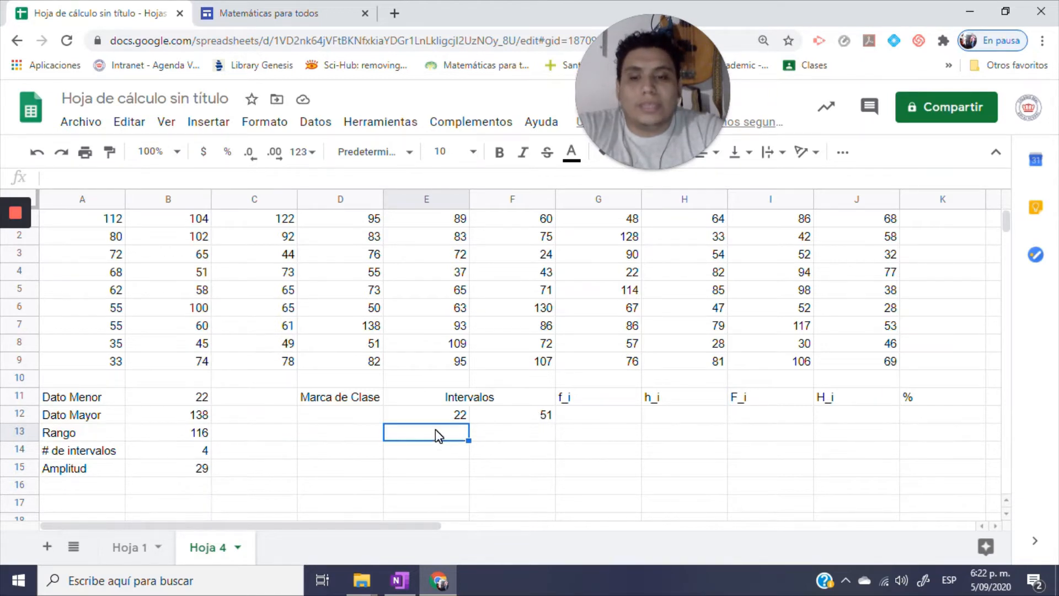
type("52")
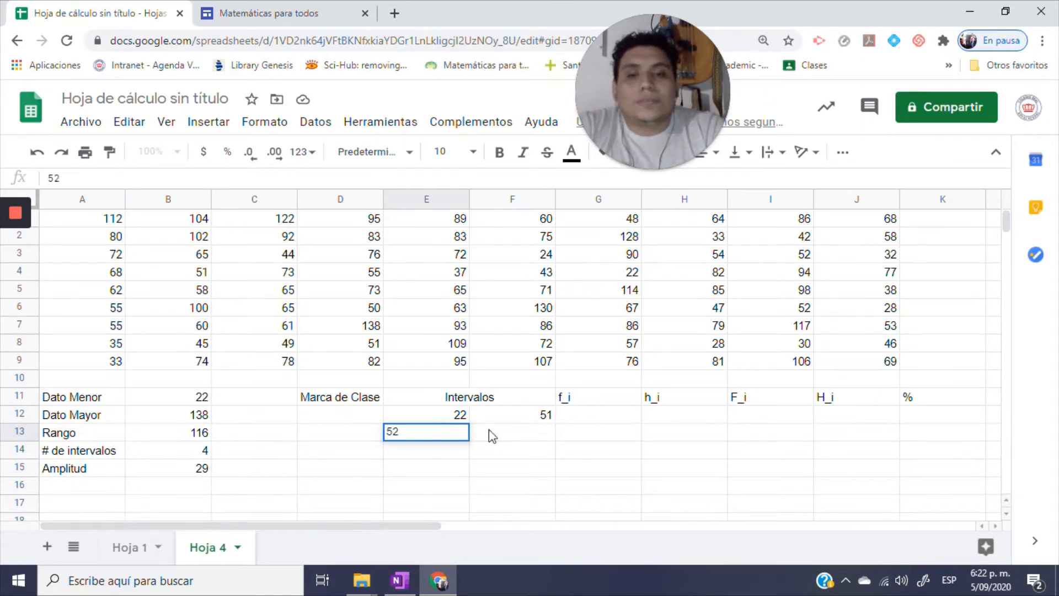
left_click(510, 438)
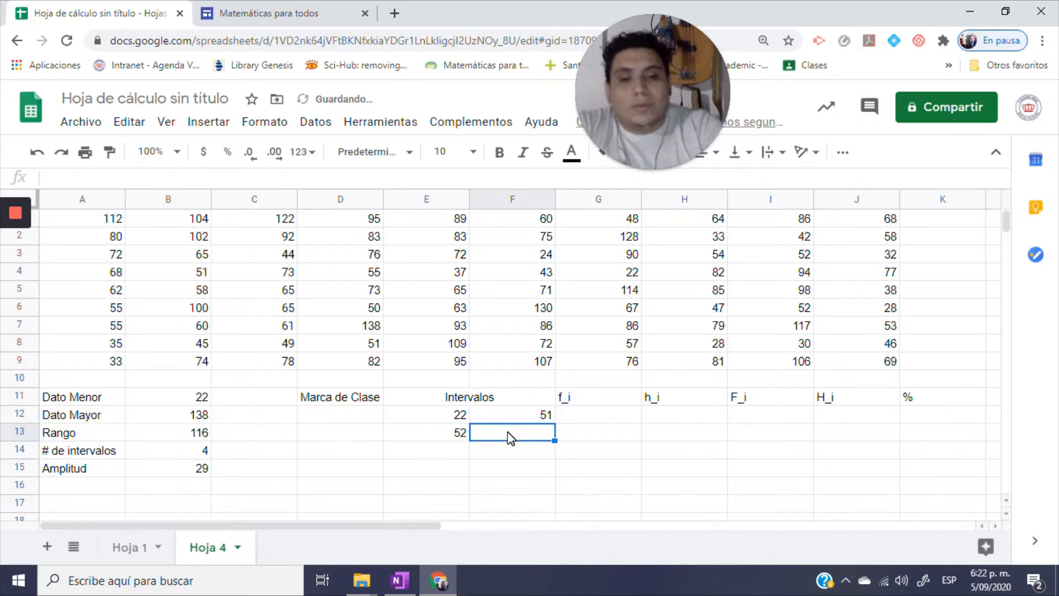
type("=")
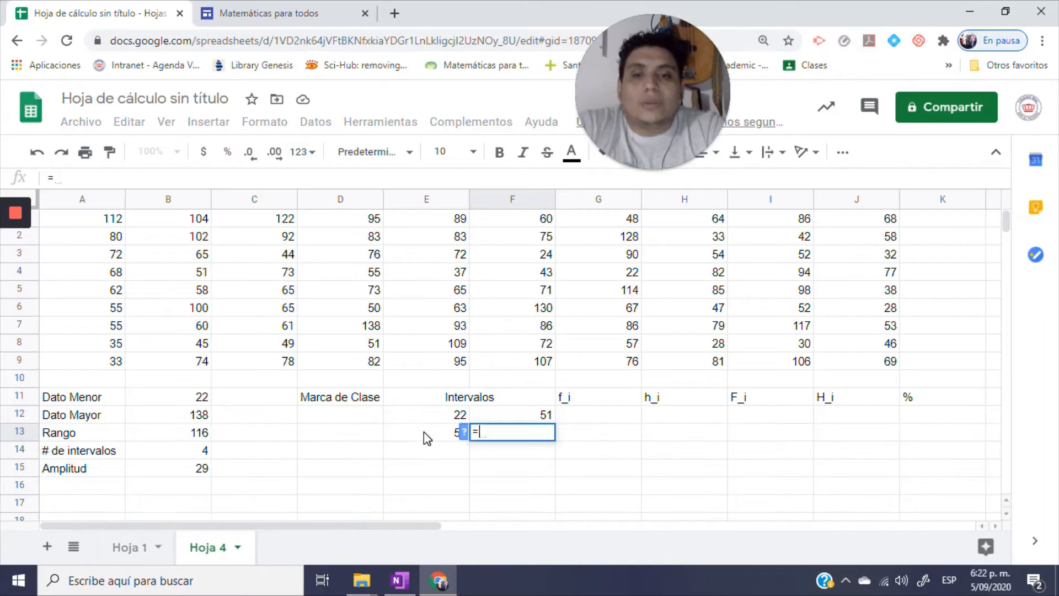
left_click(425, 434)
type("+")
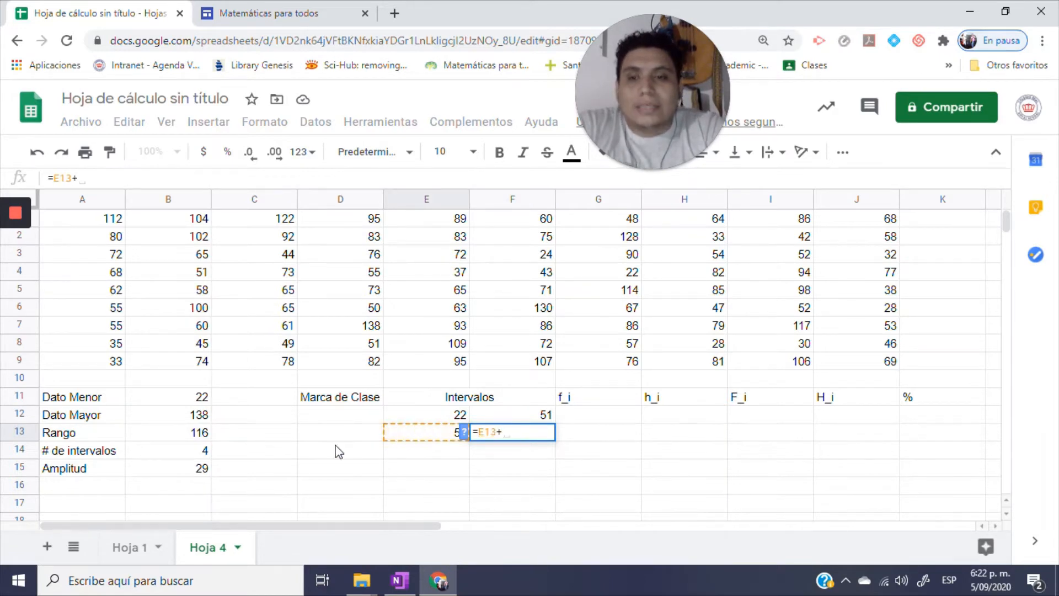
left_click(190, 470)
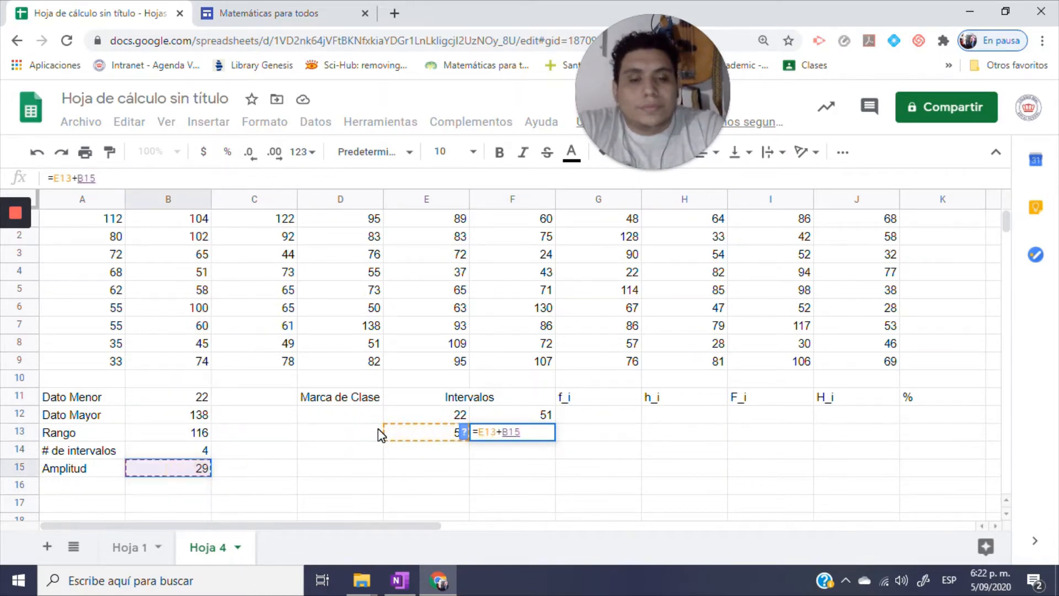
key("Return")
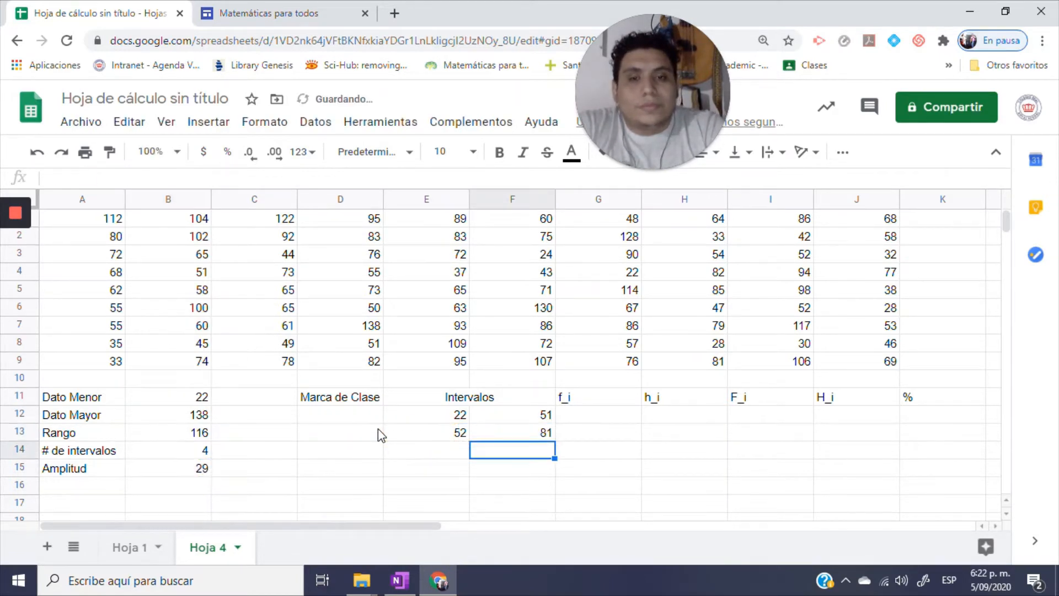
Fill in the third interval with lower limit 82 in E14 and upper limit =E14+B15 in F14.
left_click(426, 451)
type("82")
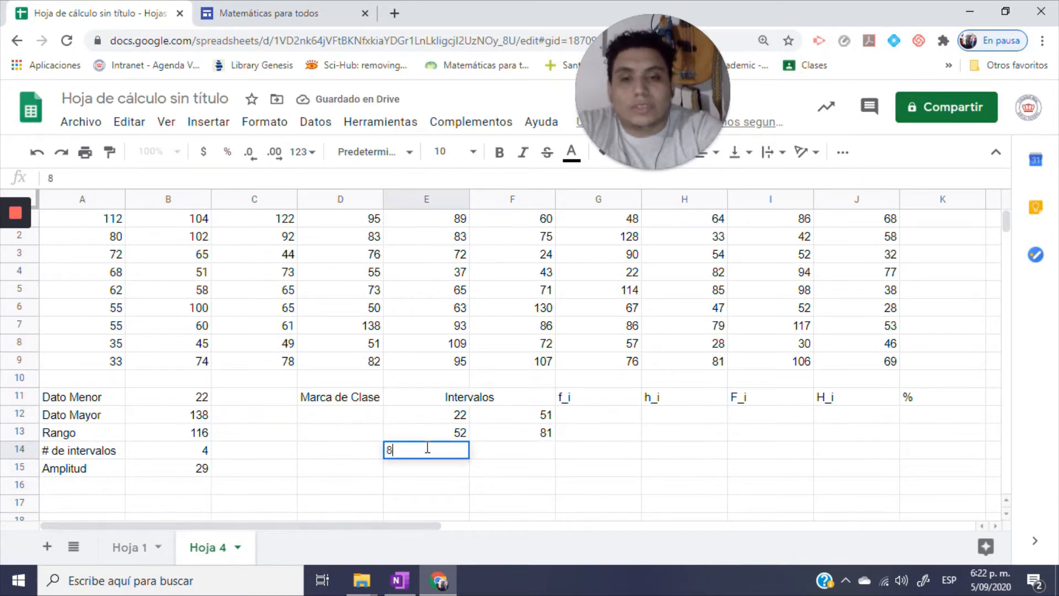
left_click(540, 456)
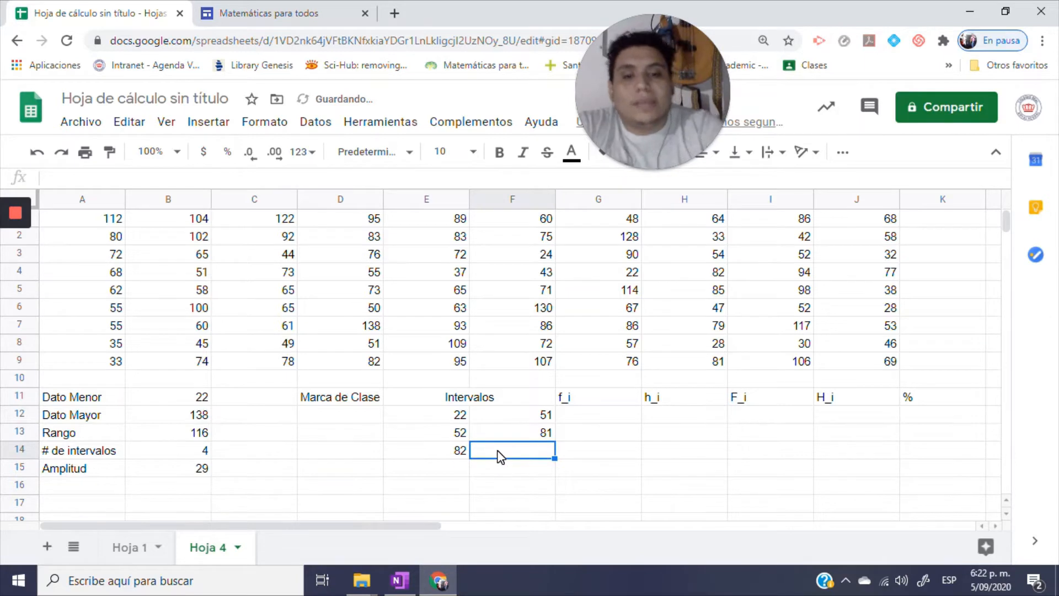
type("=")
left_click(436, 453)
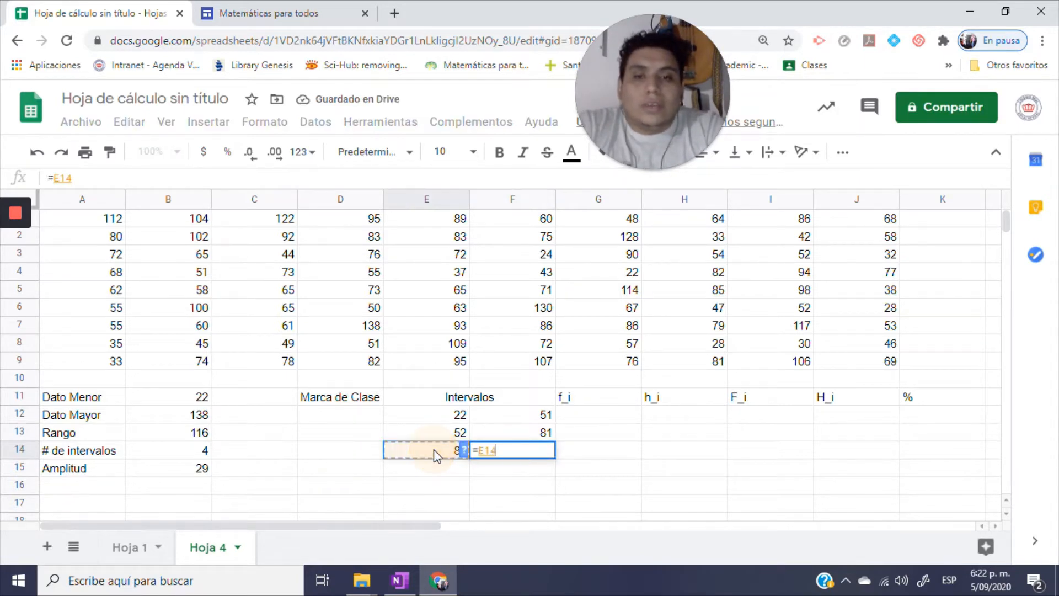
type("+")
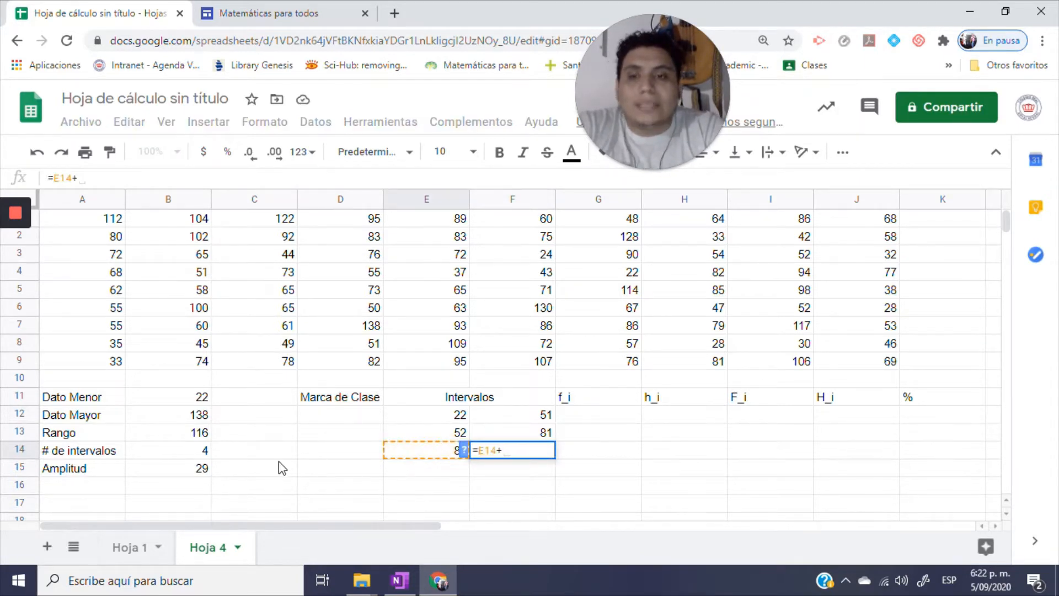
left_click(197, 469)
key("Return")
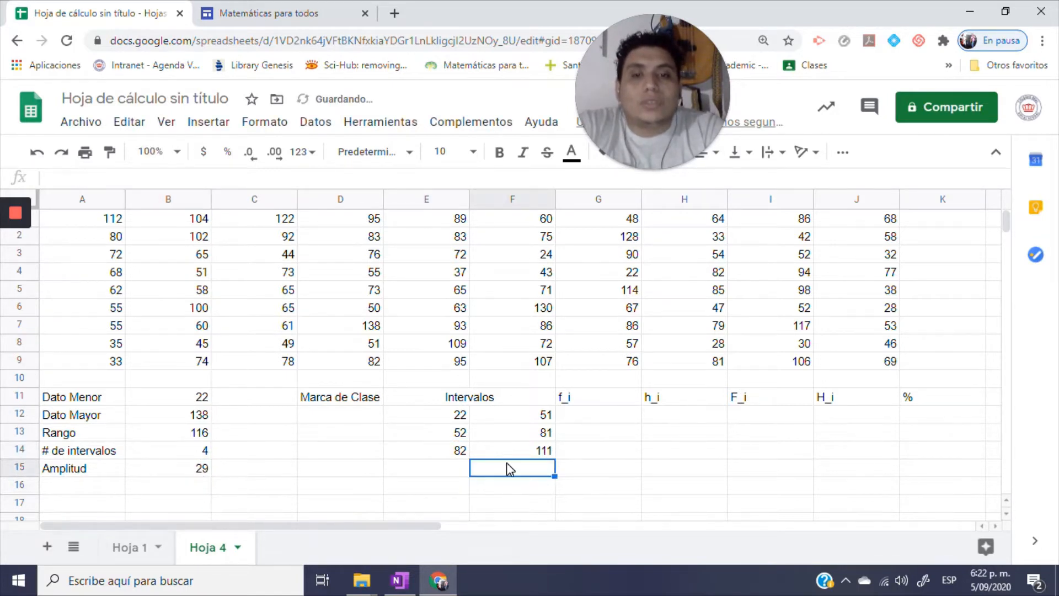
Fill in the fourth interval with lower limit 112 in E15 and upper limit =E15+B15 in F15.
left_click(449, 478)
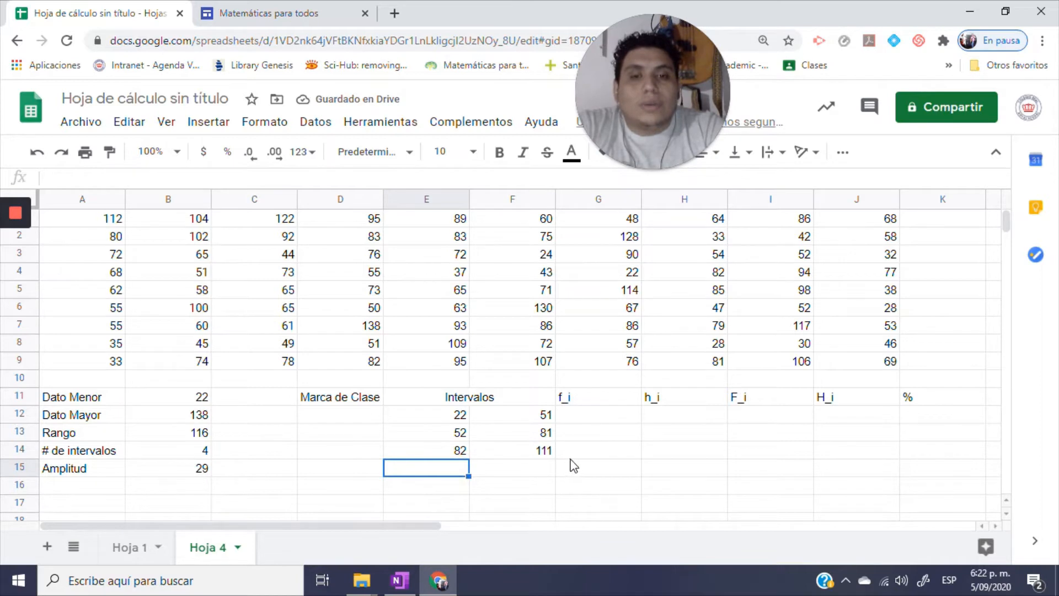
type("112")
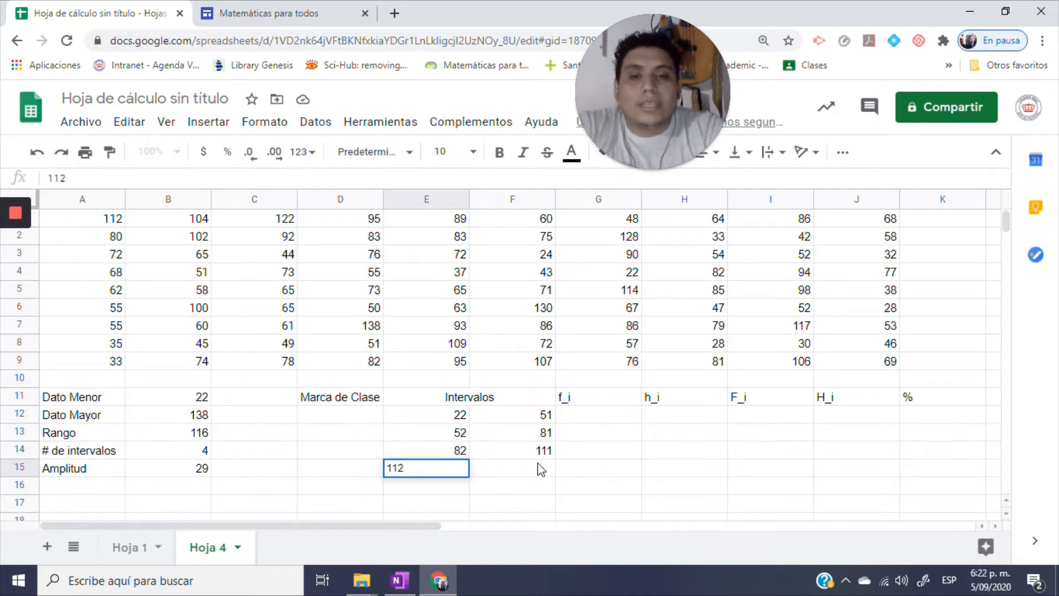
left_click(539, 467)
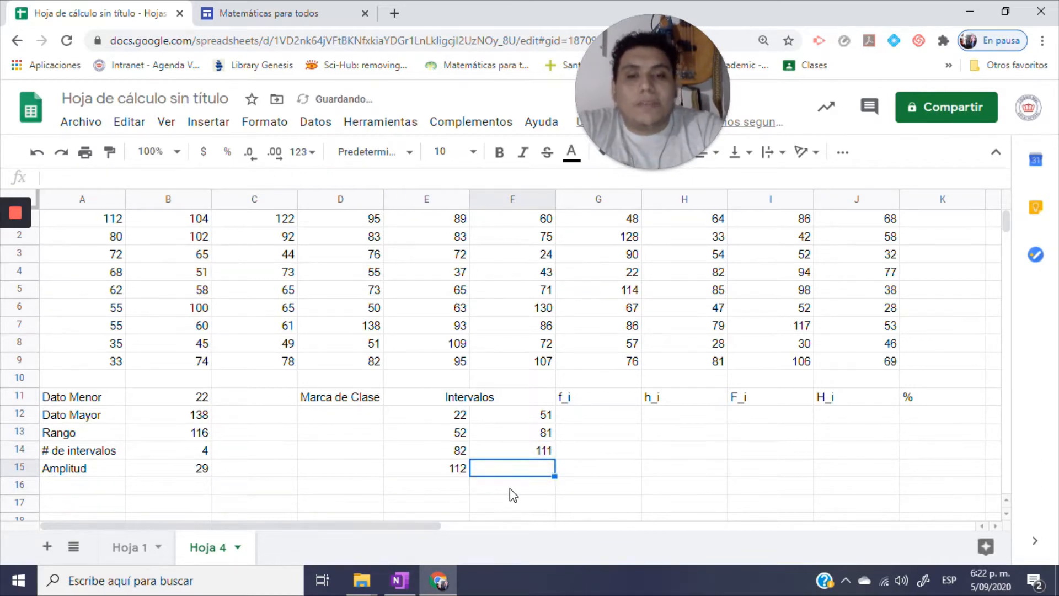
type("=")
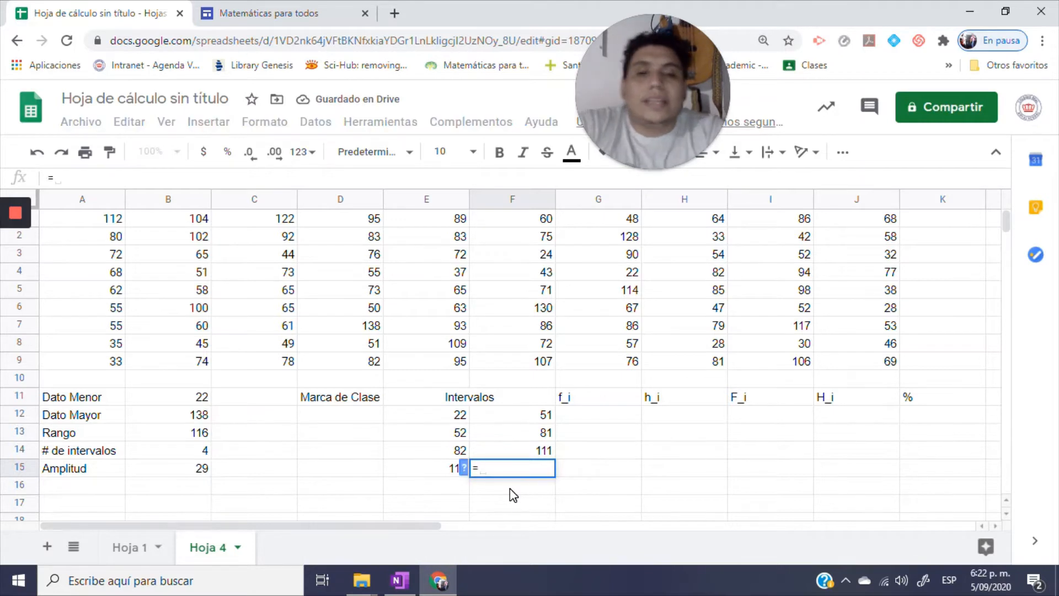
left_click(440, 469)
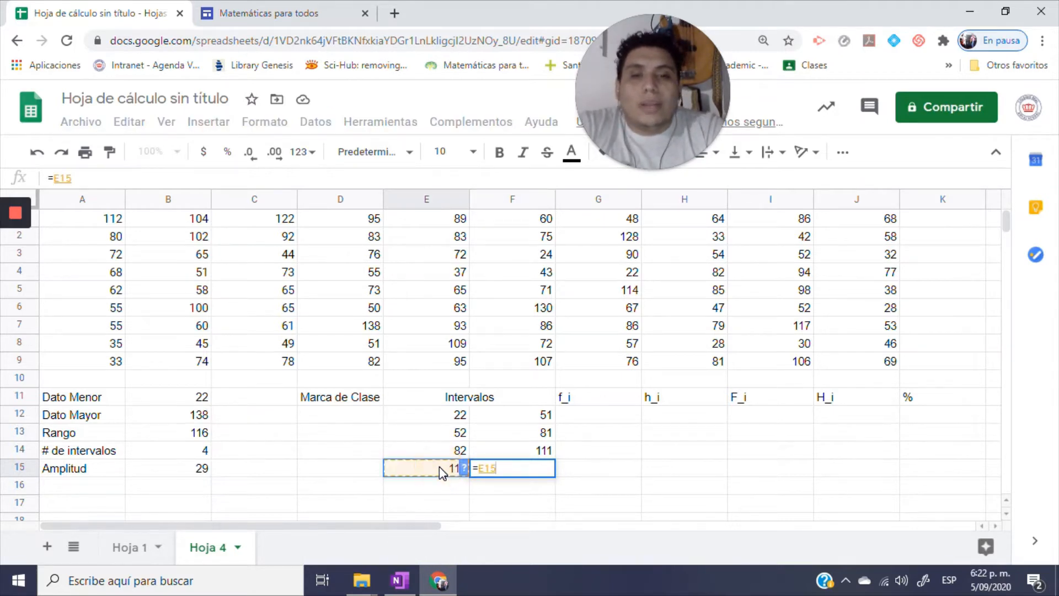
type("+")
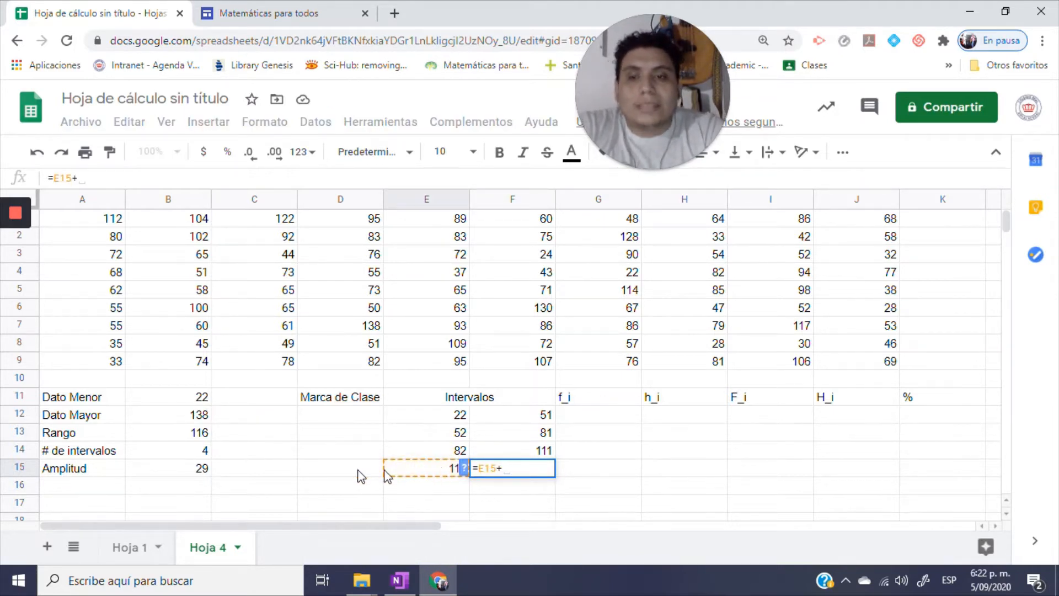
left_click(182, 473)
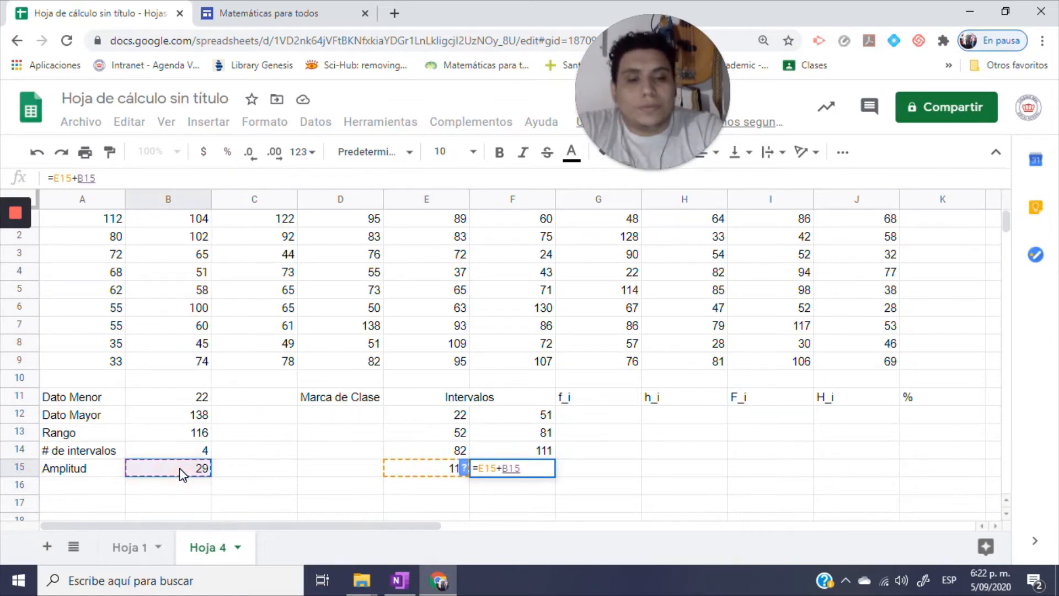
key("Return")
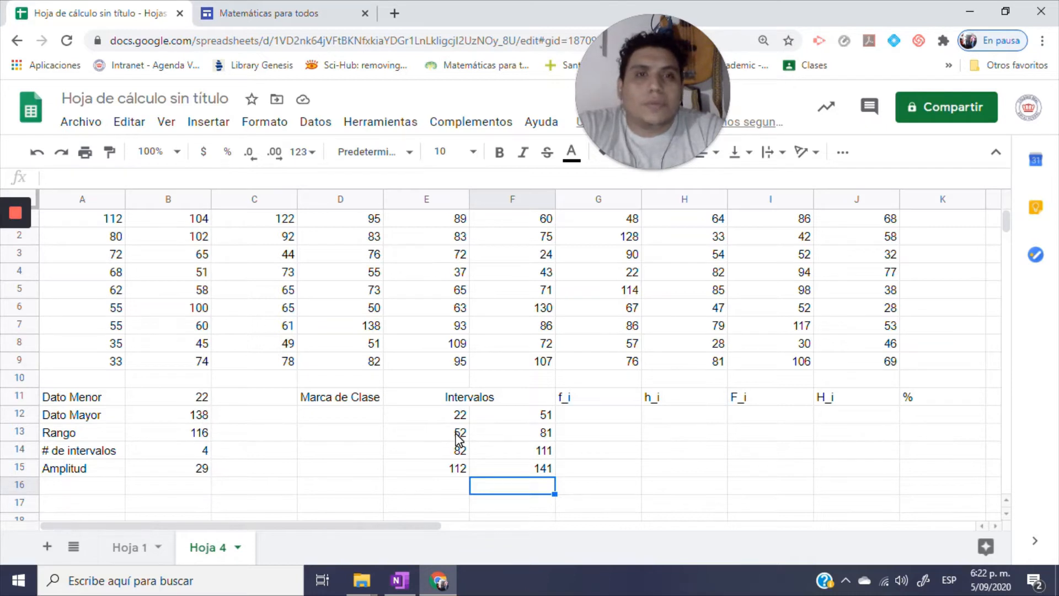
Calculate the absolute frequencies f_i from cell G12 with the FRECUENCIA function, using data A1:J9 and upper limits F12:F15.
left_click(614, 420)
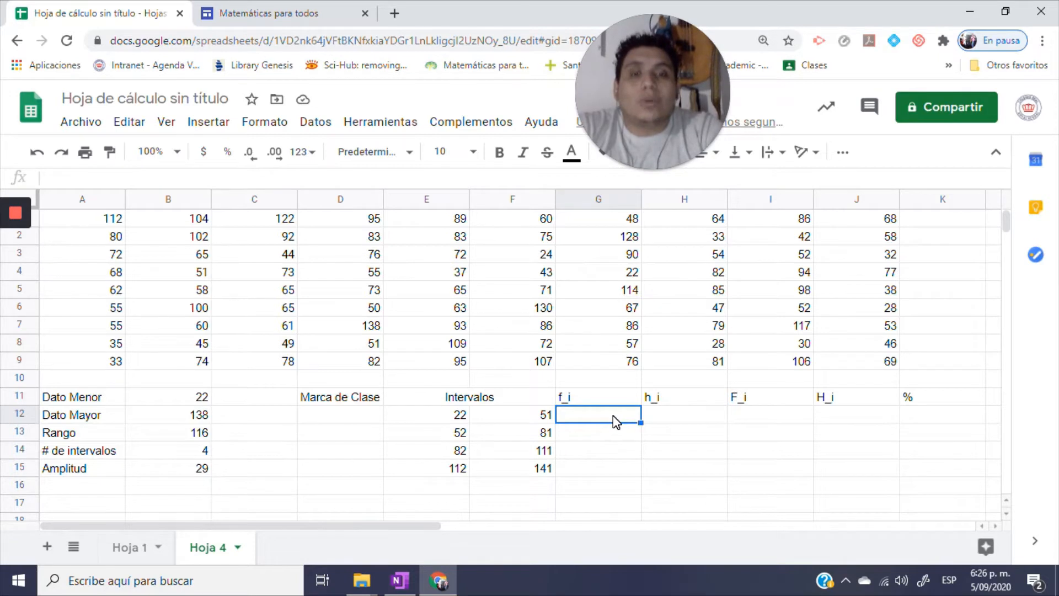
type("=")
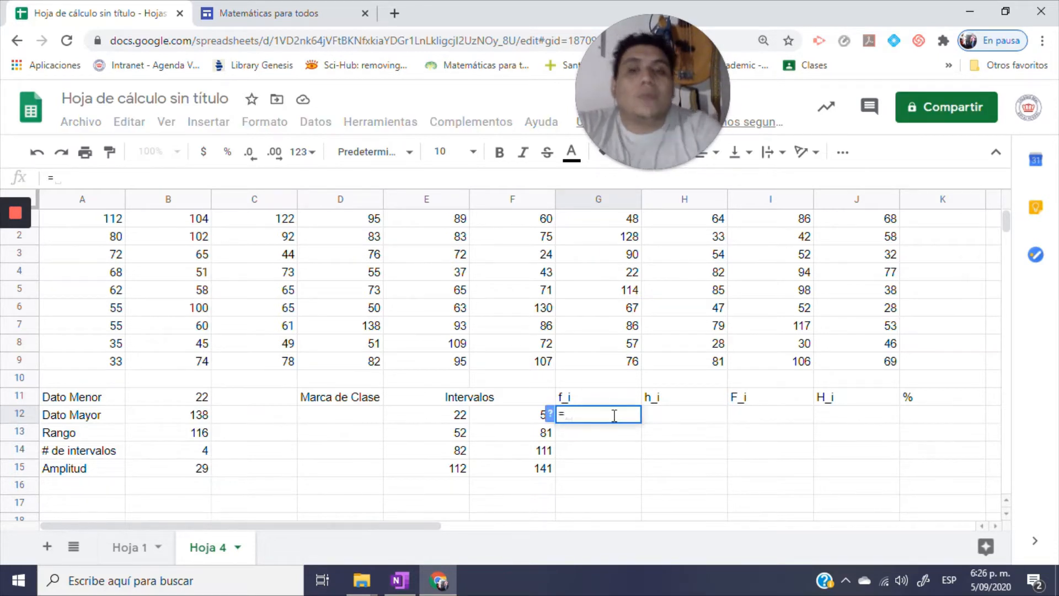
type("FRE")
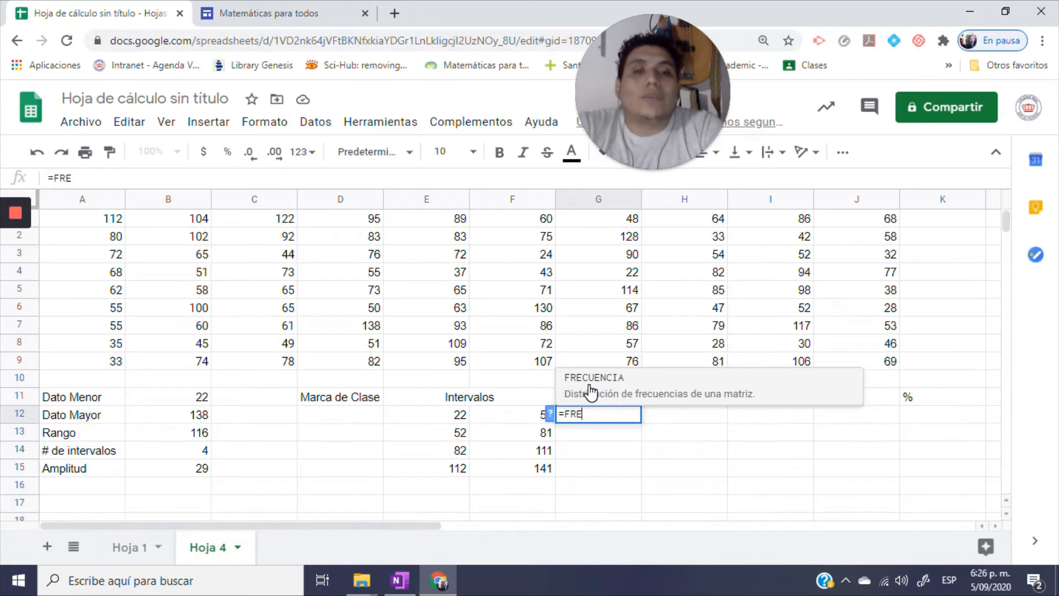
left_click(593, 392)
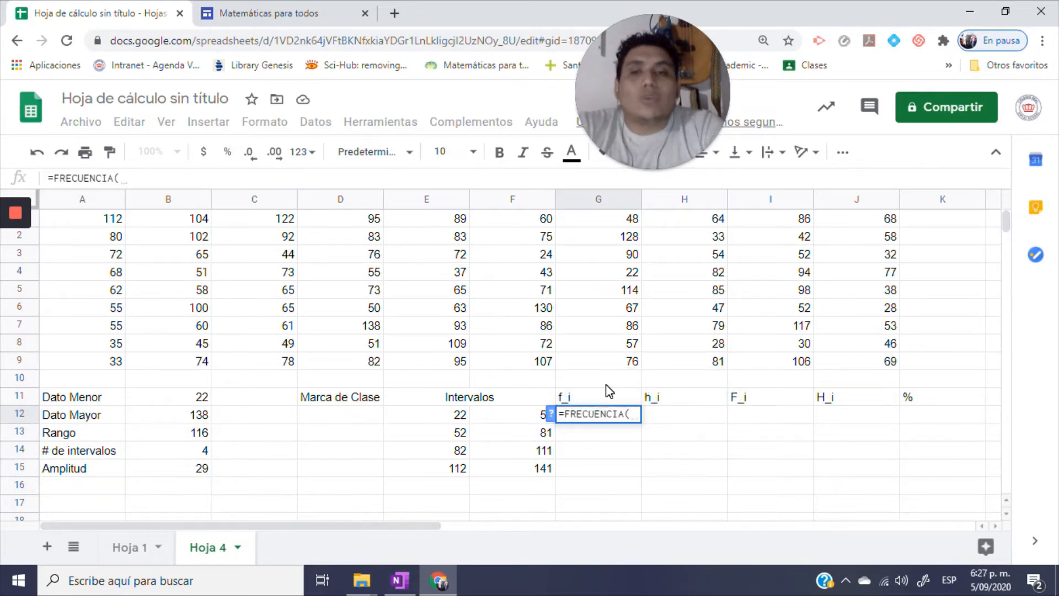
left_click(93, 220)
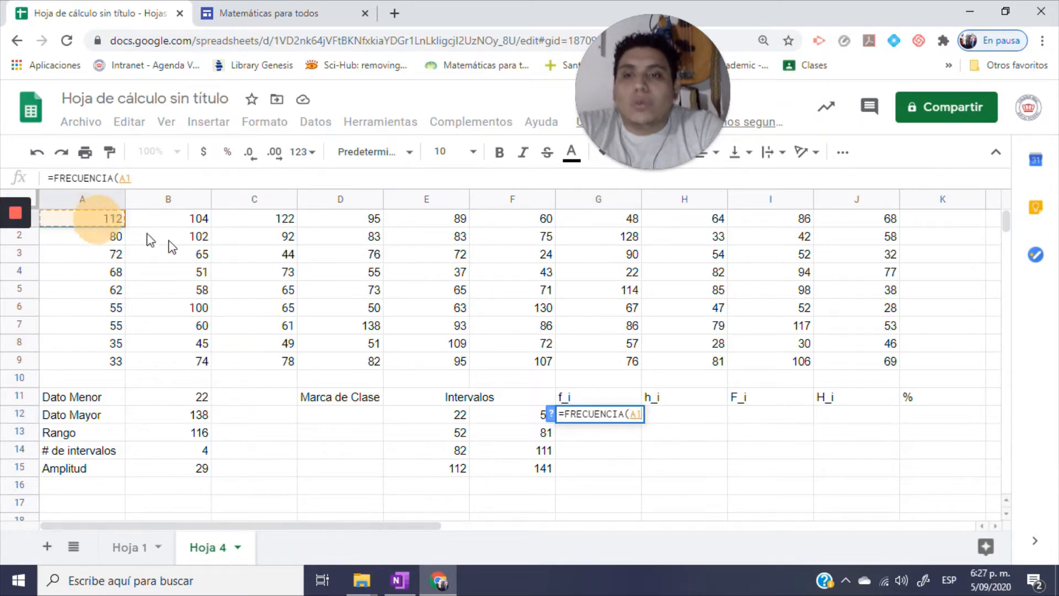
left_click_drag(171, 246, 873, 363)
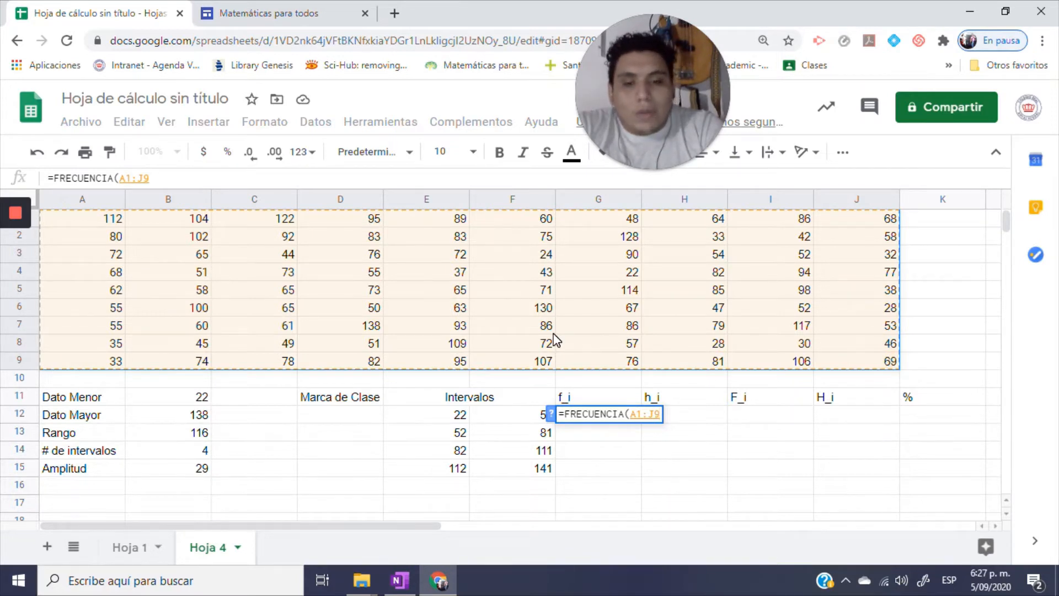
type(";")
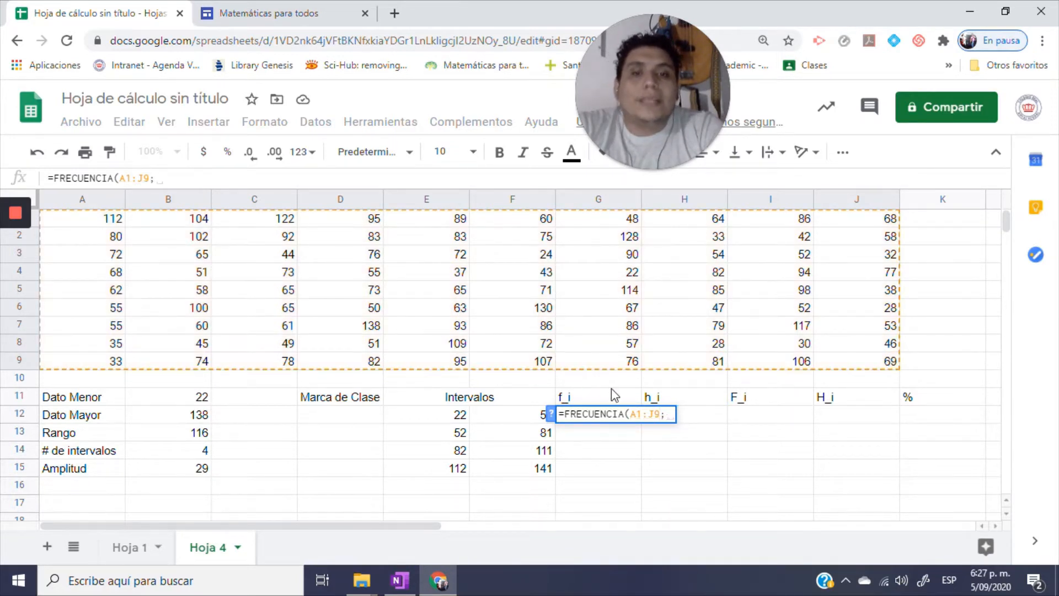
left_click(497, 416)
left_click_drag(497, 415, 507, 469)
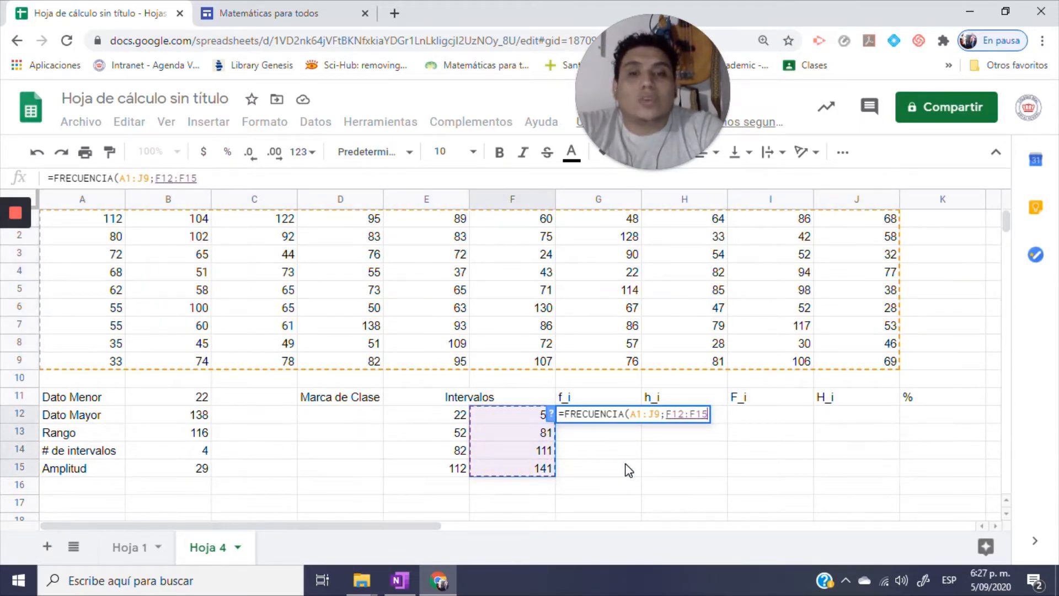
key("Return")
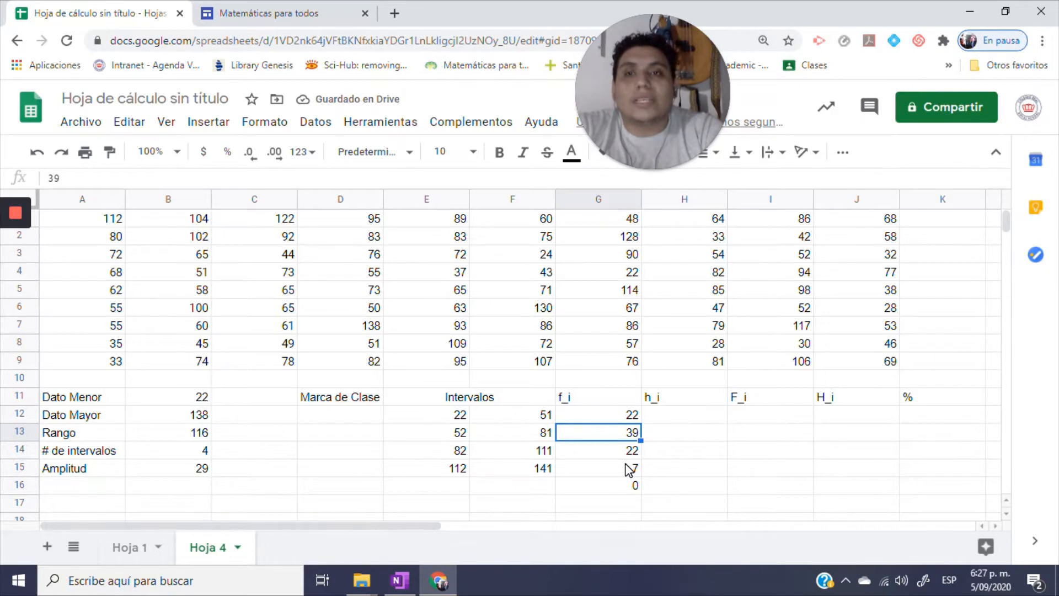
Total the f_i column in cell G17 with the formula =SUMA(G12:G16).
left_click(625, 491)
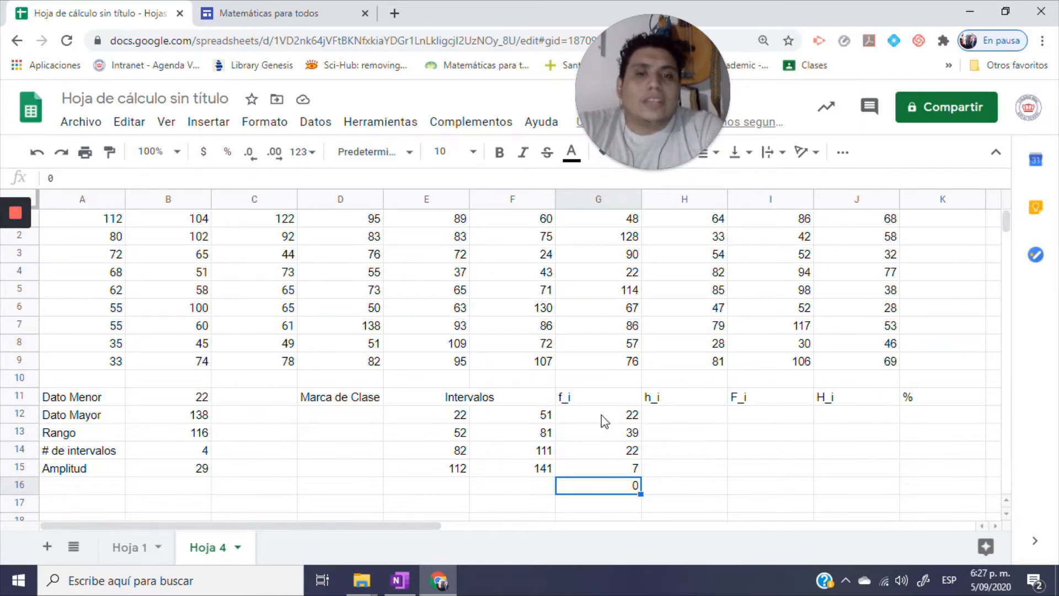
left_click(682, 421)
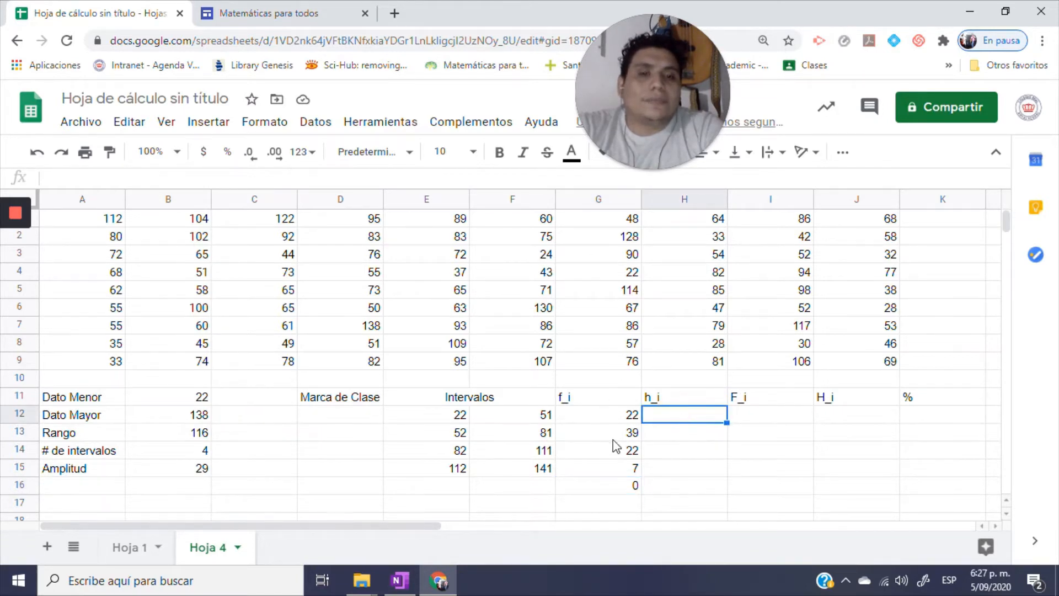
left_click(609, 506)
type("=SUM")
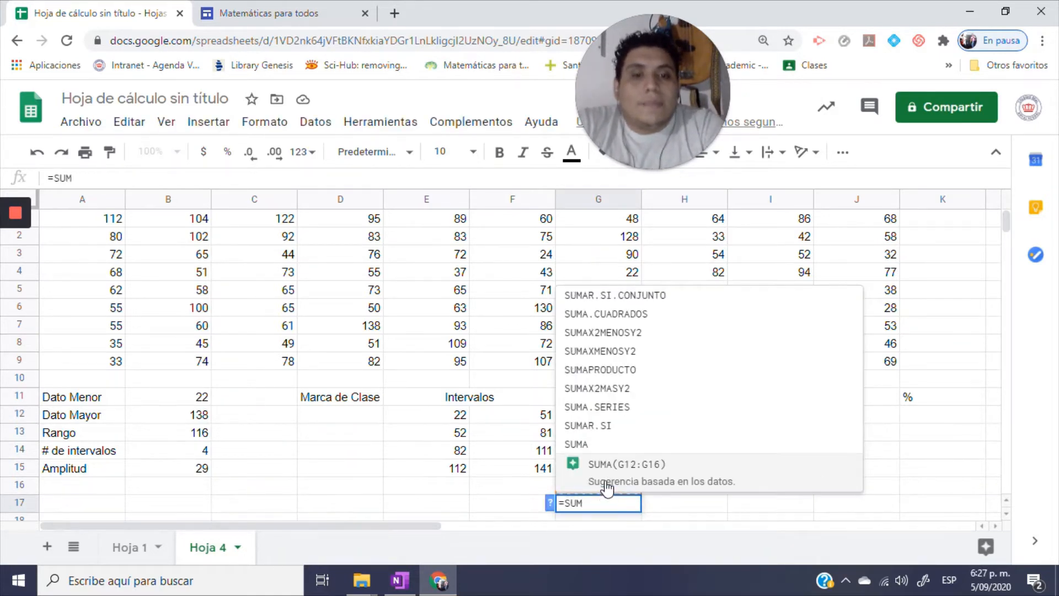
left_click(607, 485)
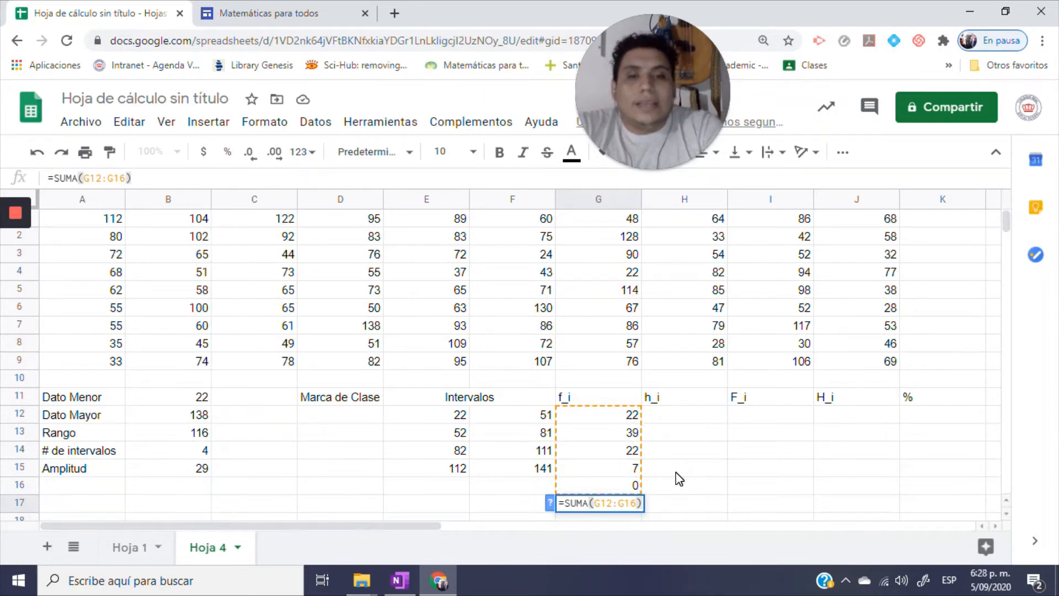
key("Return")
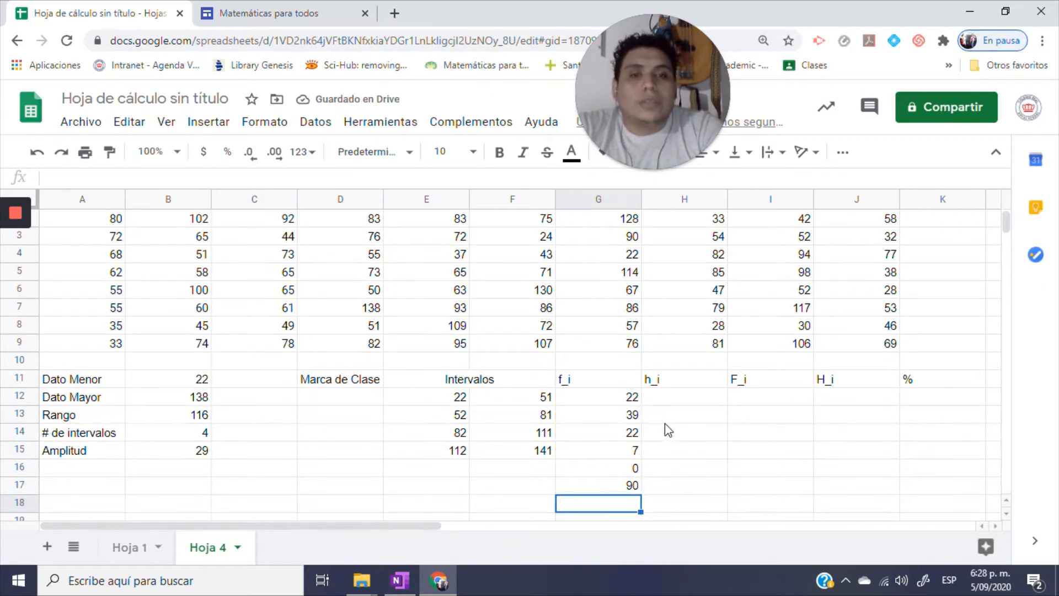
Calculate the first interval's relative frequency h_i in cell H12 with the formula =G12/G17.
left_click(669, 401)
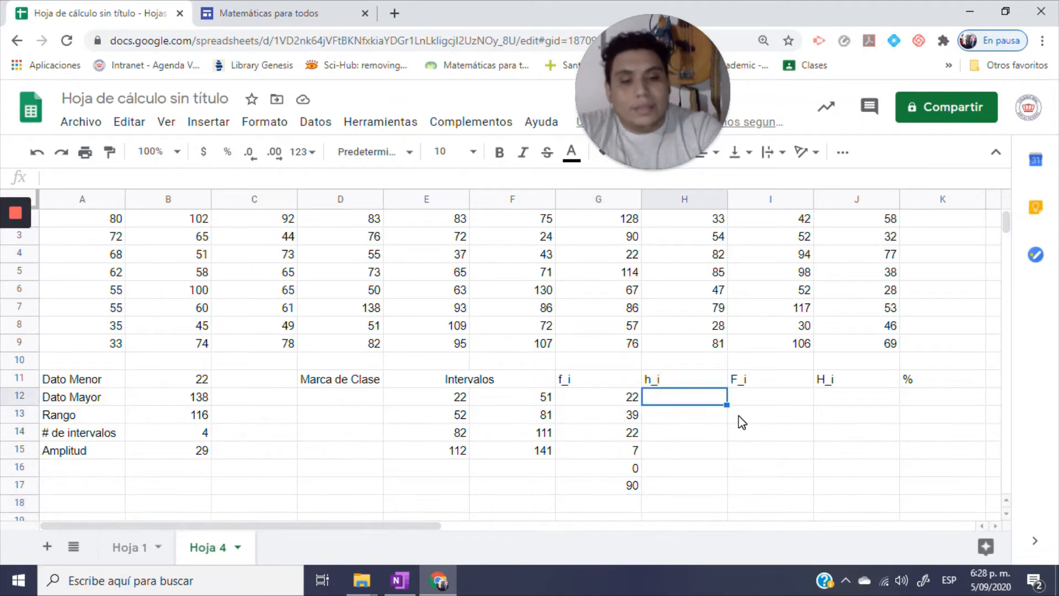
type("=")
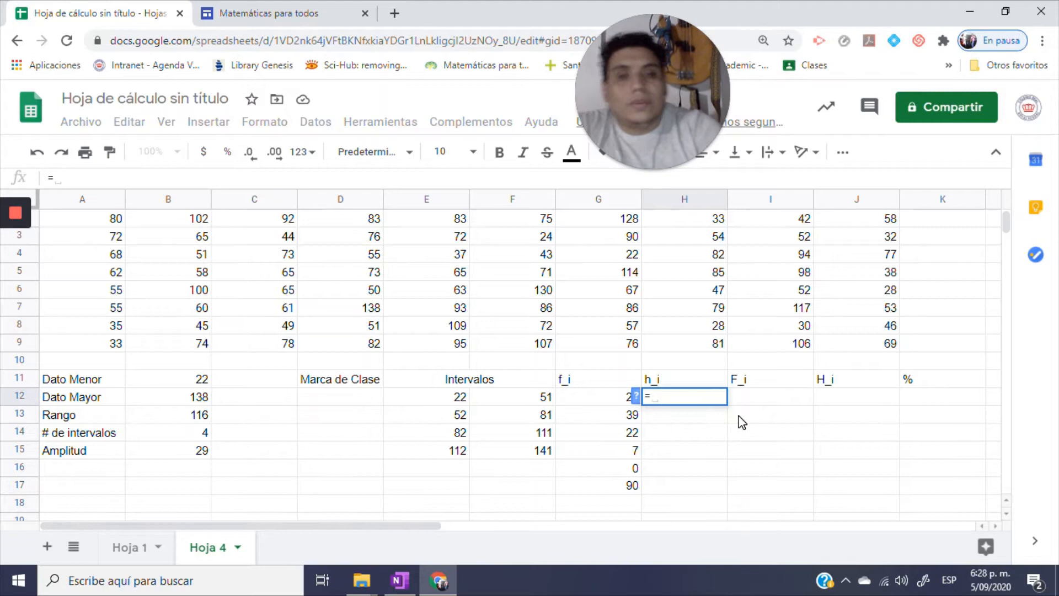
left_click(596, 397)
type("/")
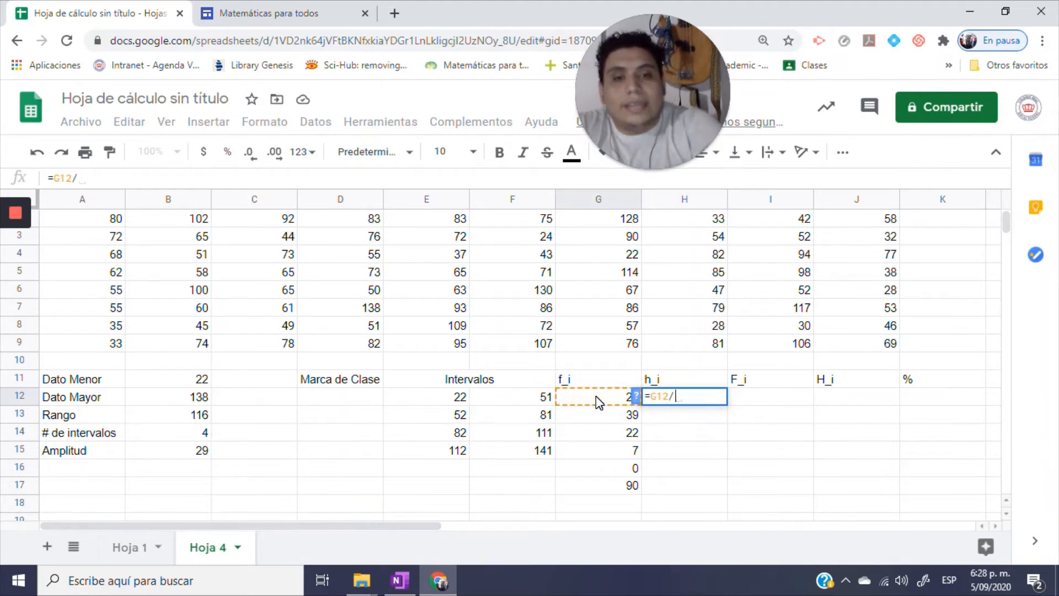
left_click(623, 485)
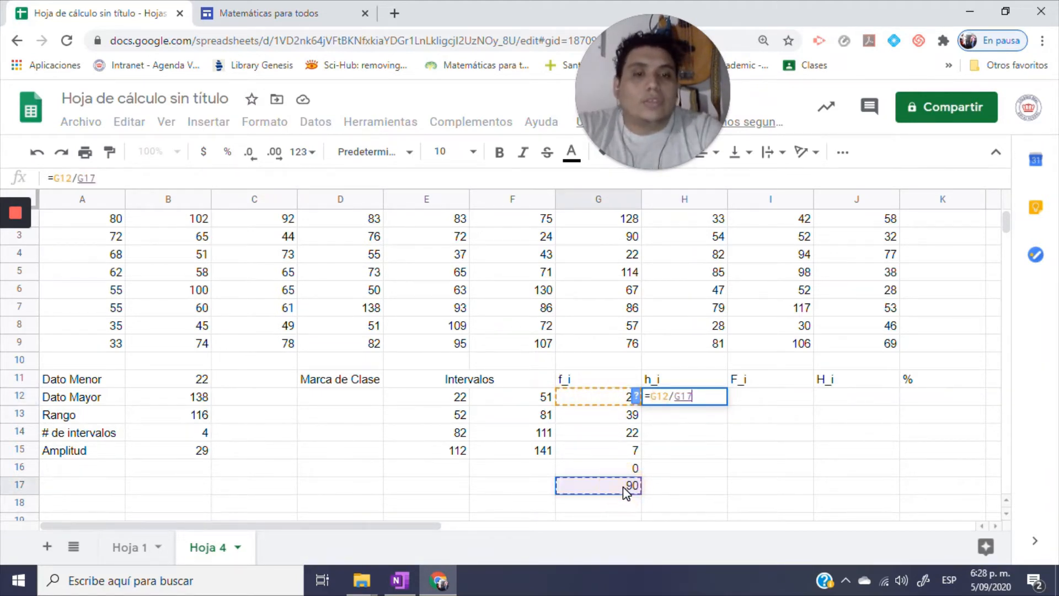
key("Return")
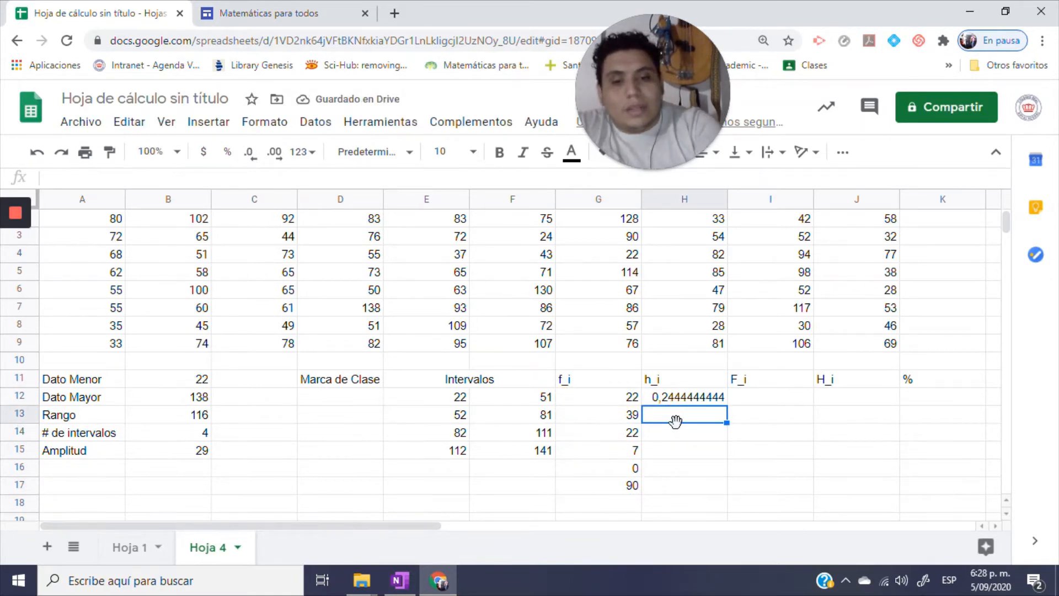
Calculate the second interval's relative frequency in cell H13 with the formula =G13/G17.
type("=")
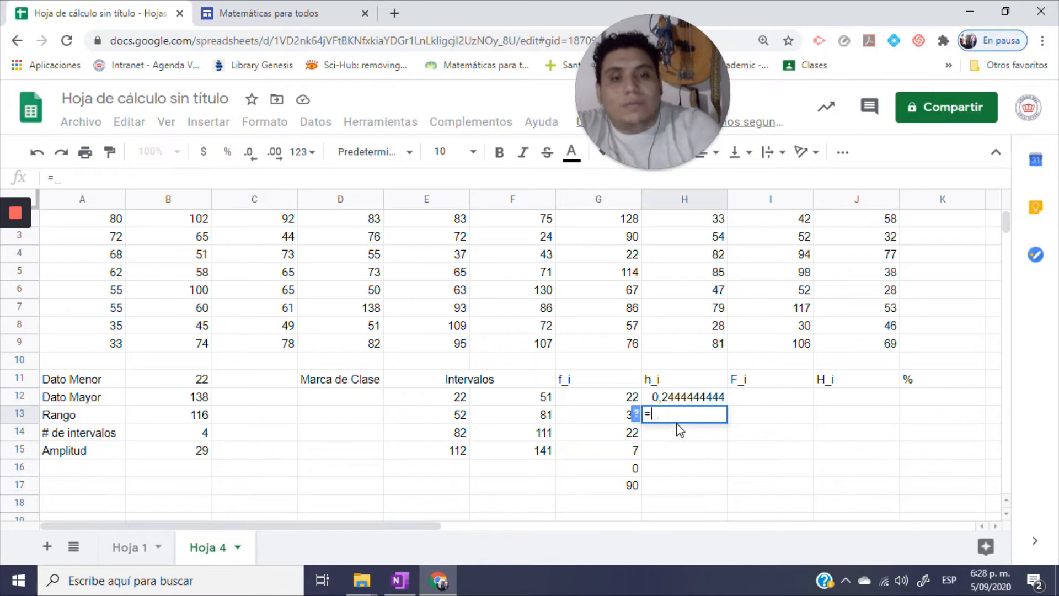
left_click(612, 416)
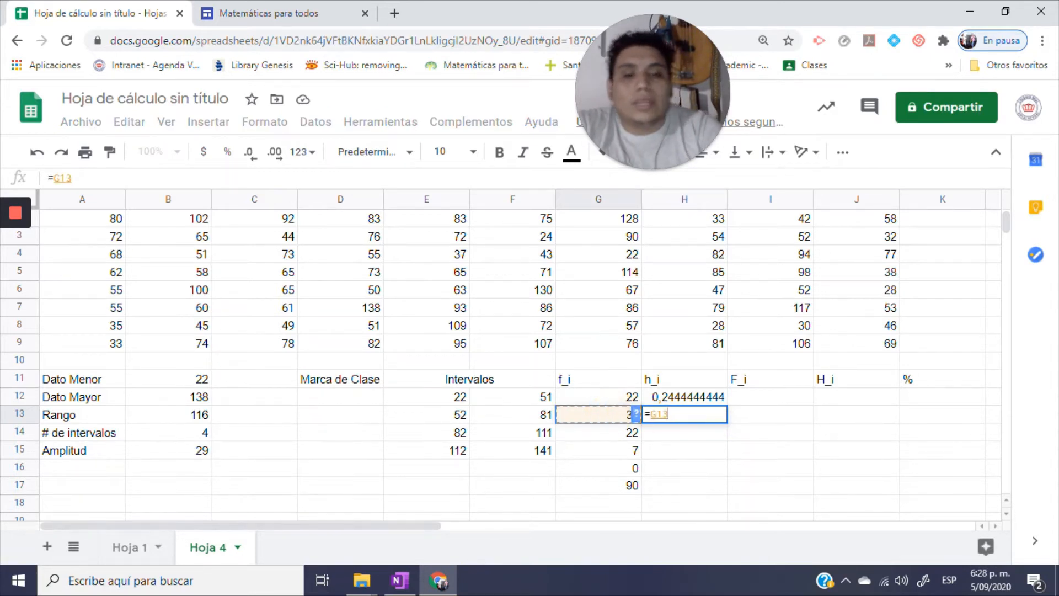
type("/")
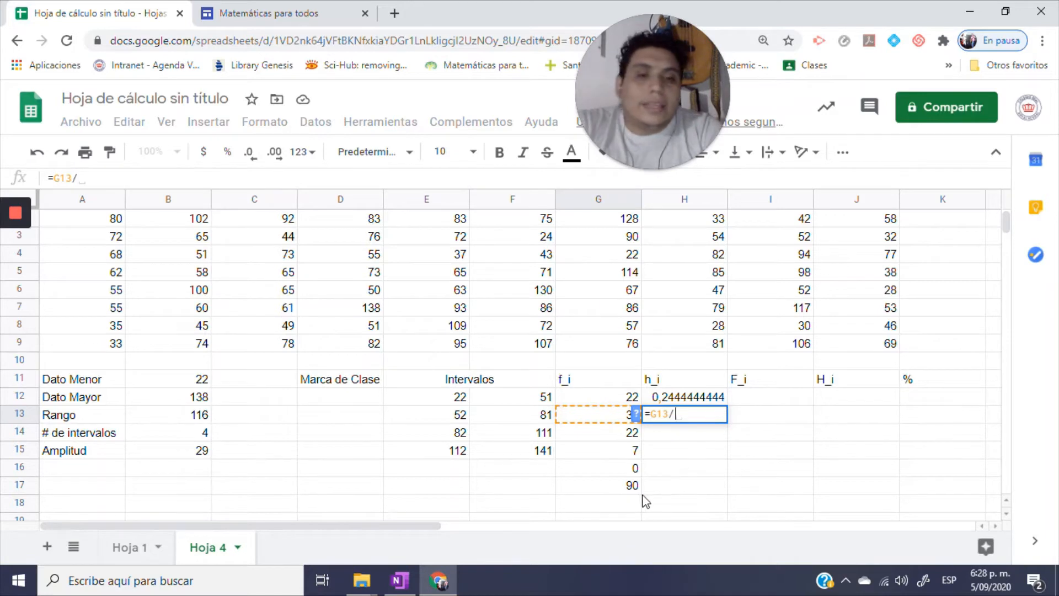
left_click(624, 489)
key("Return")
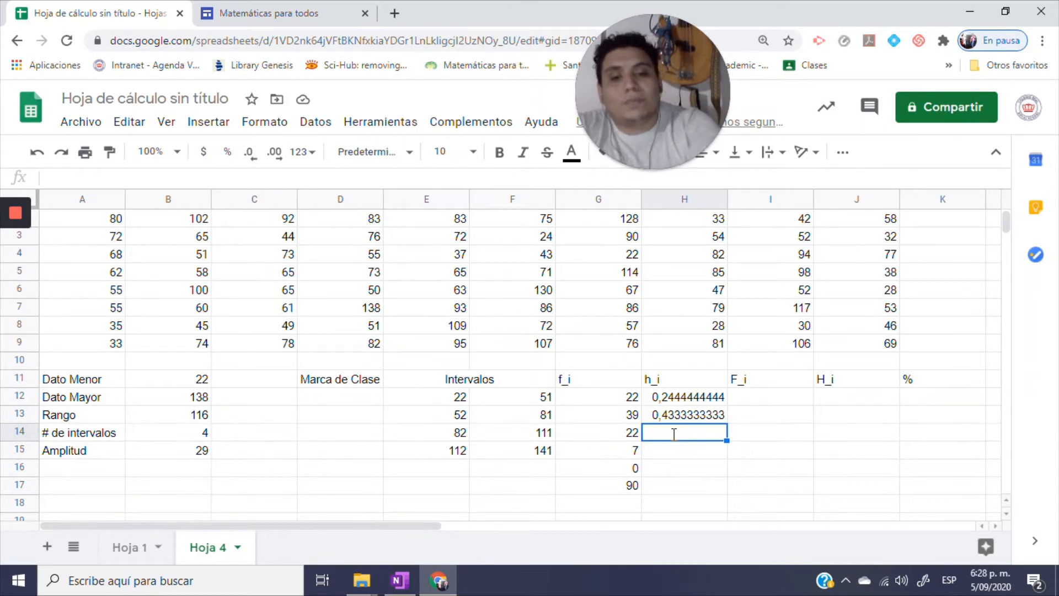
Calculate the third interval's relative frequency in cell H14 with the formula =G14/G17.
type("=")
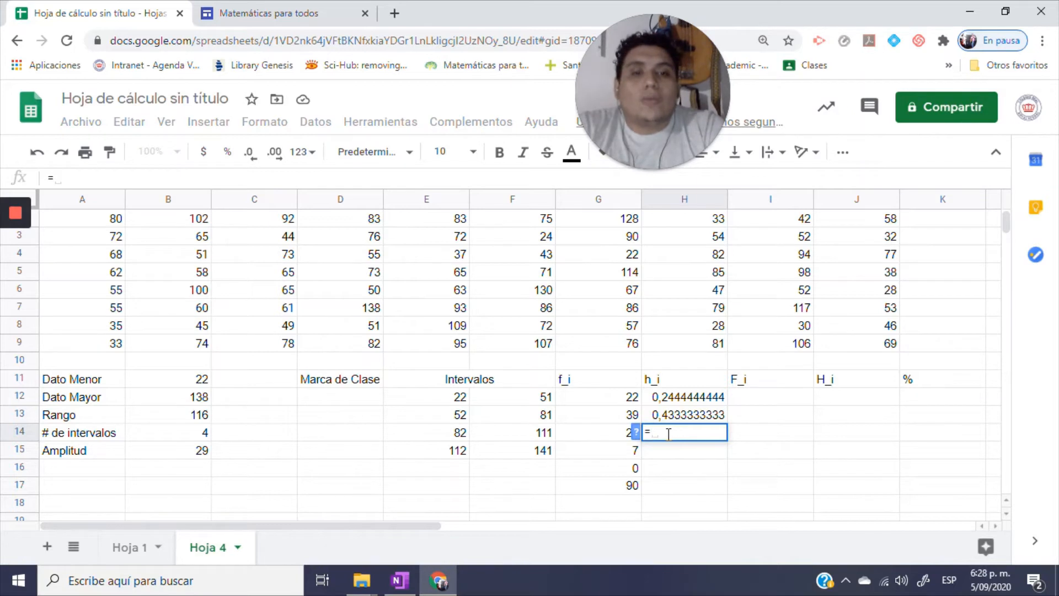
left_click(599, 434)
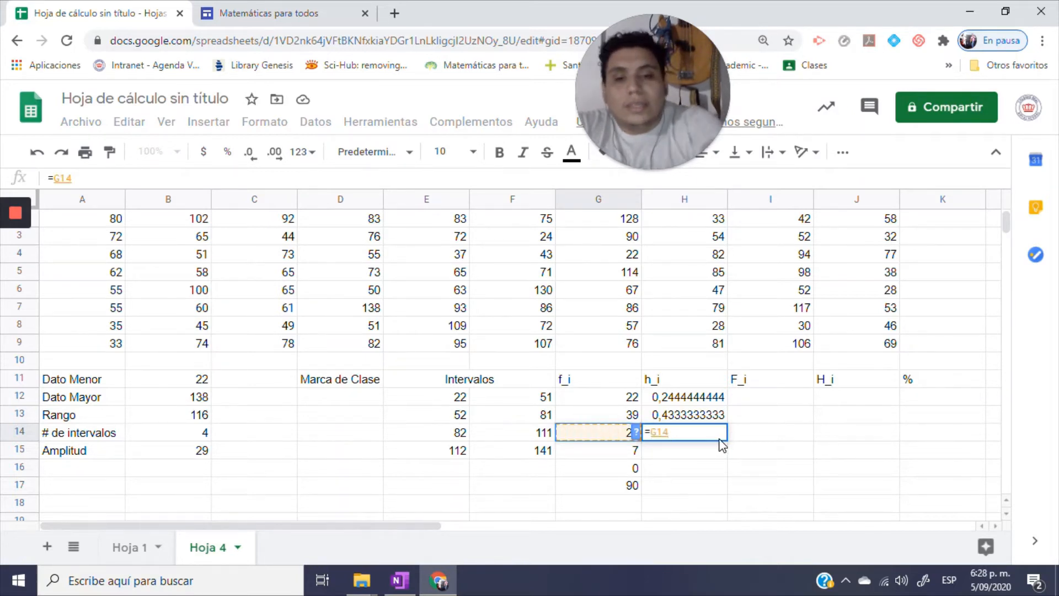
type("/")
left_click(621, 484)
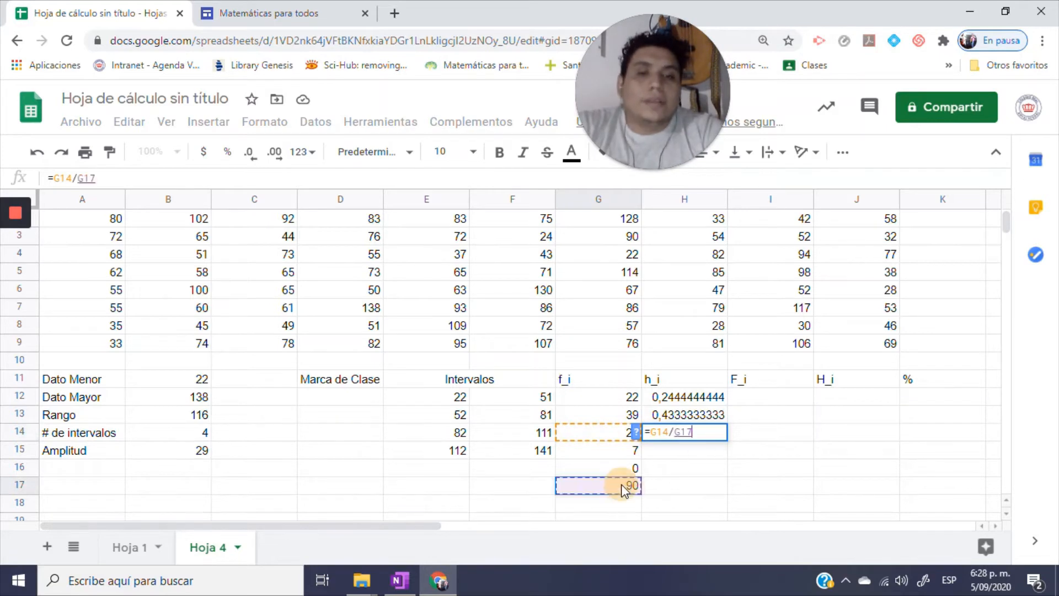
key("Return")
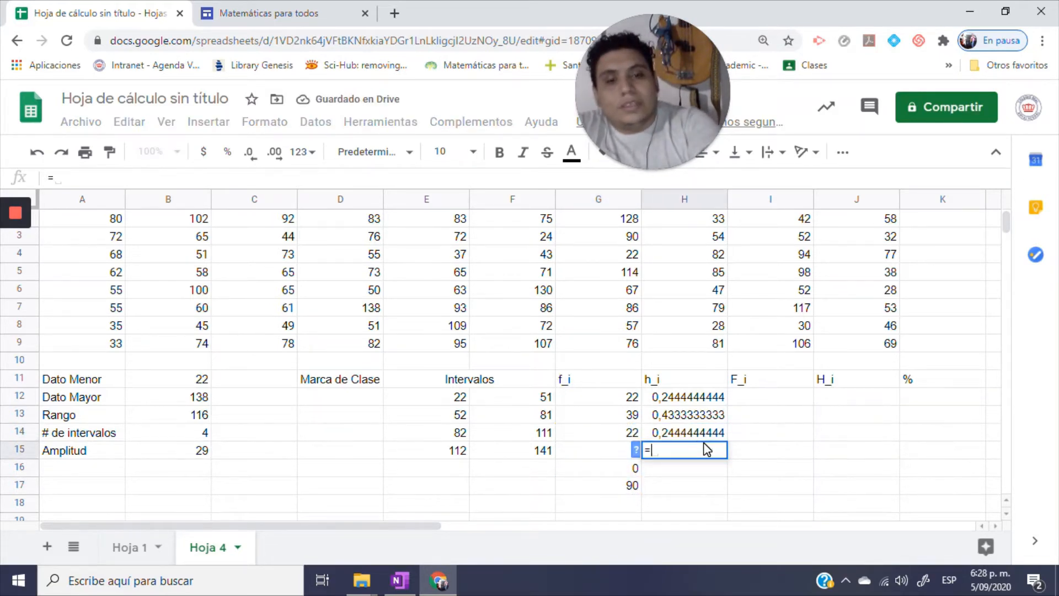
Calculate the fourth interval's relative frequency in cell H15 with the formula =G15/G17.
type("=")
left_click(607, 456)
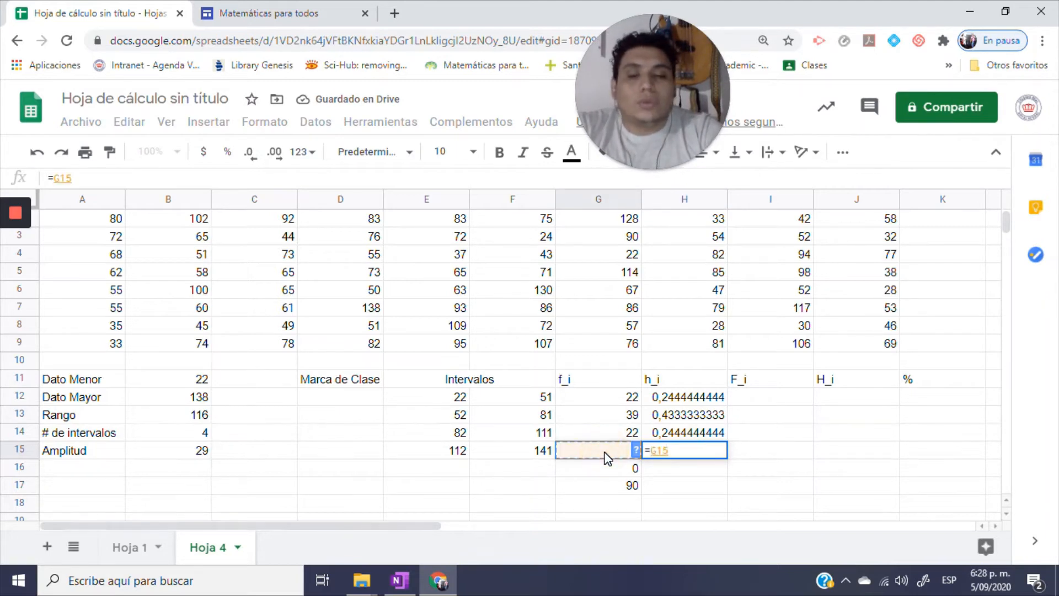
type("/")
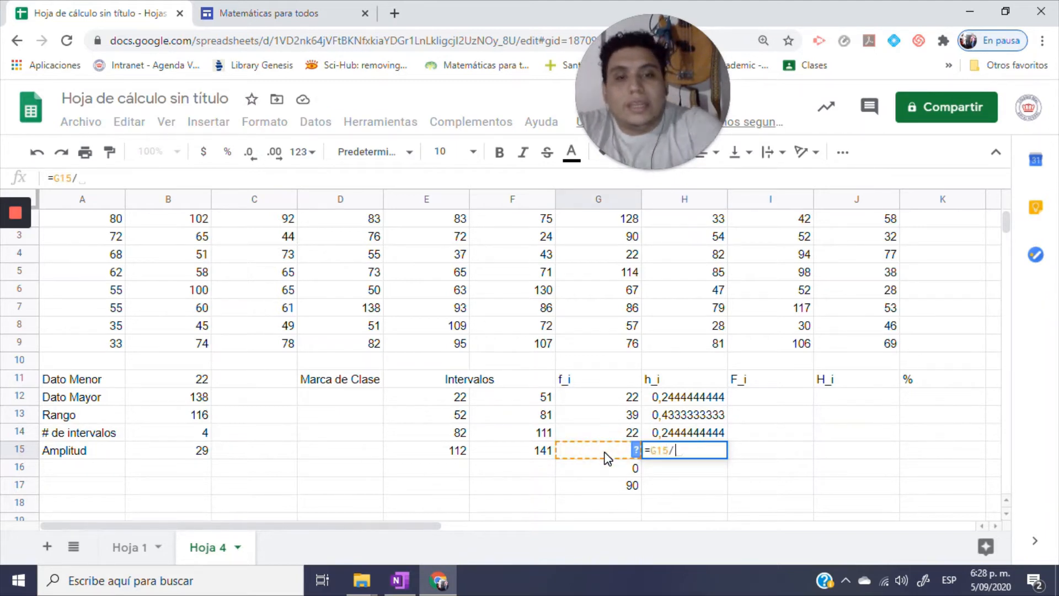
left_click(612, 492)
key("Return")
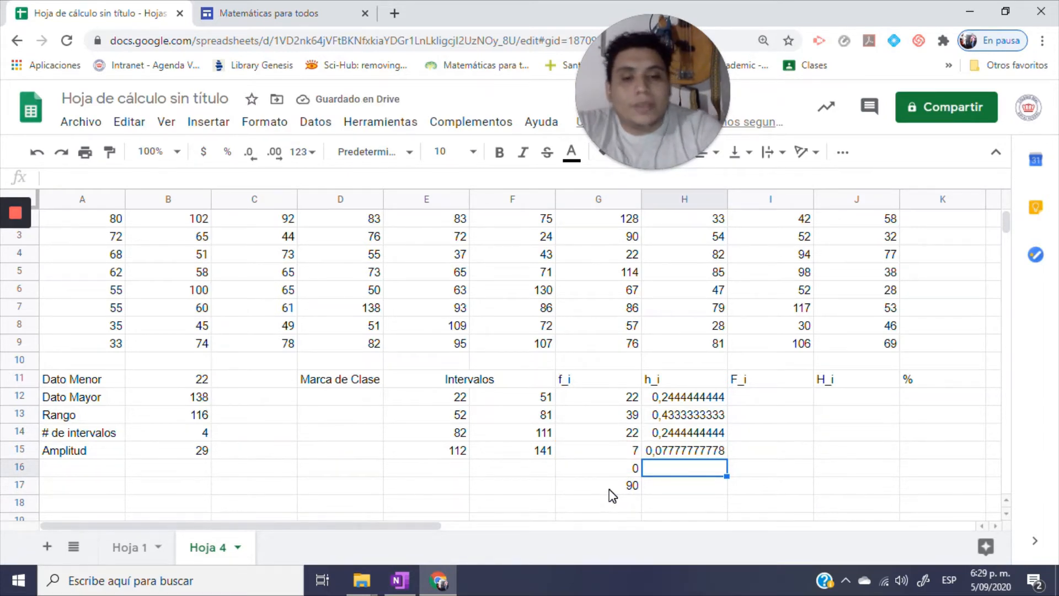
Total the h_i column in cell H16 with the SUMA function over H15, H14, H13 and H12.
type("=SUM")
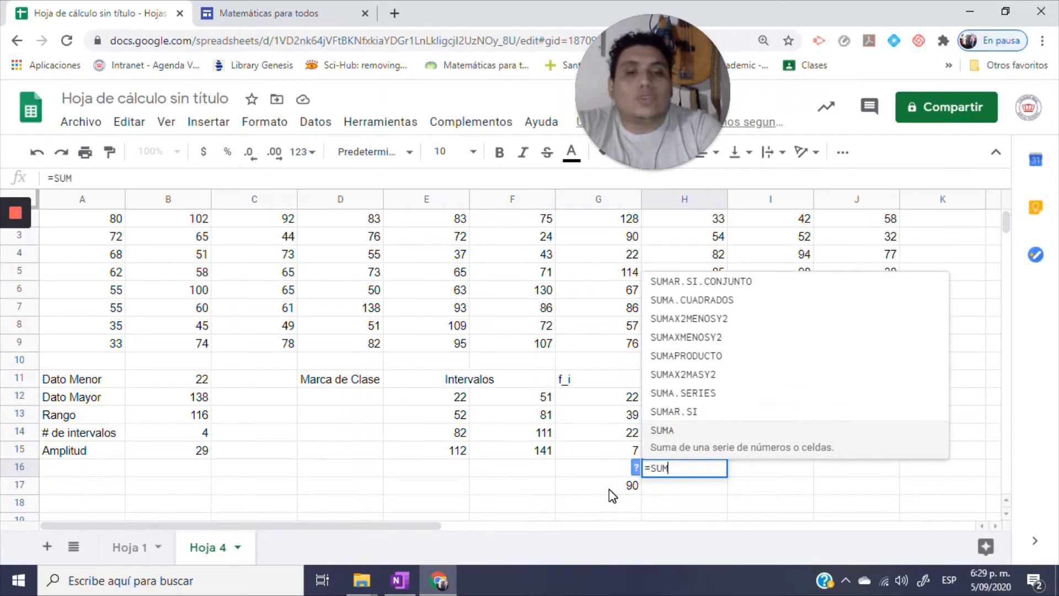
left_click(696, 455)
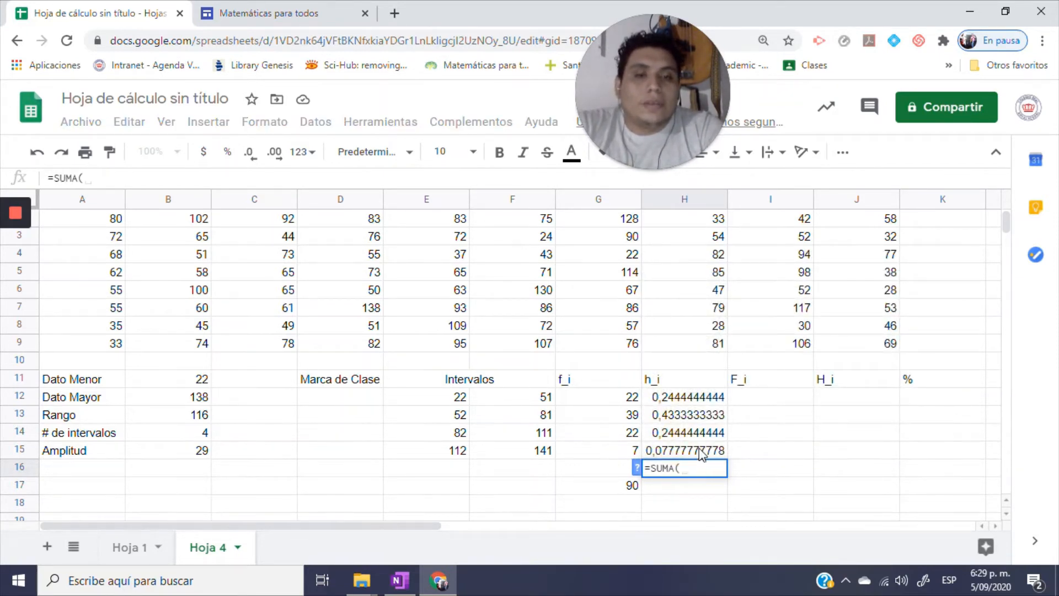
left_click(701, 452)
type(";")
left_click(698, 431)
type(";")
left_click(690, 414)
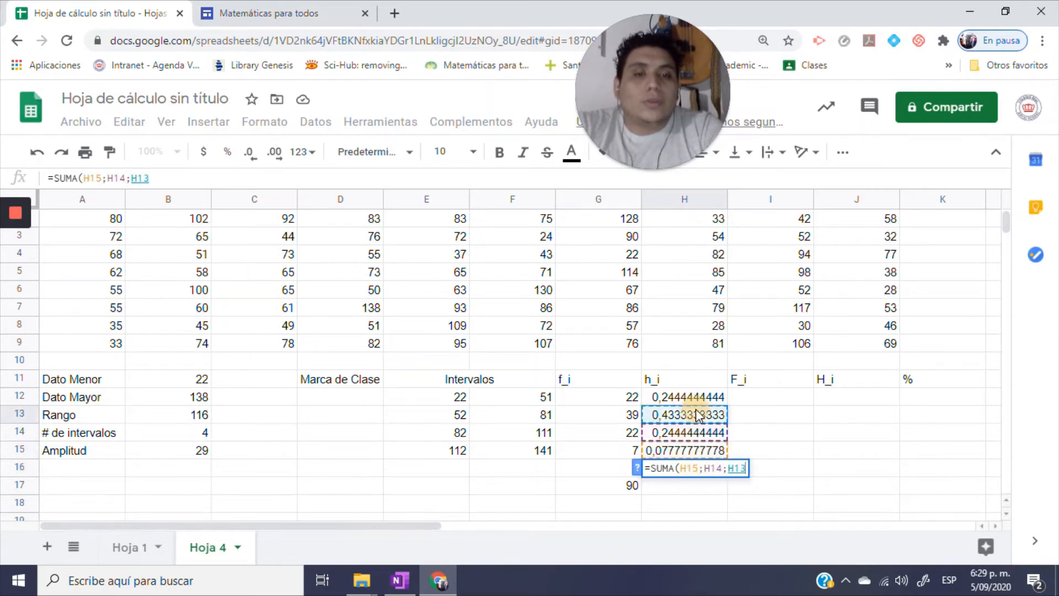
type(";")
left_click(691, 396)
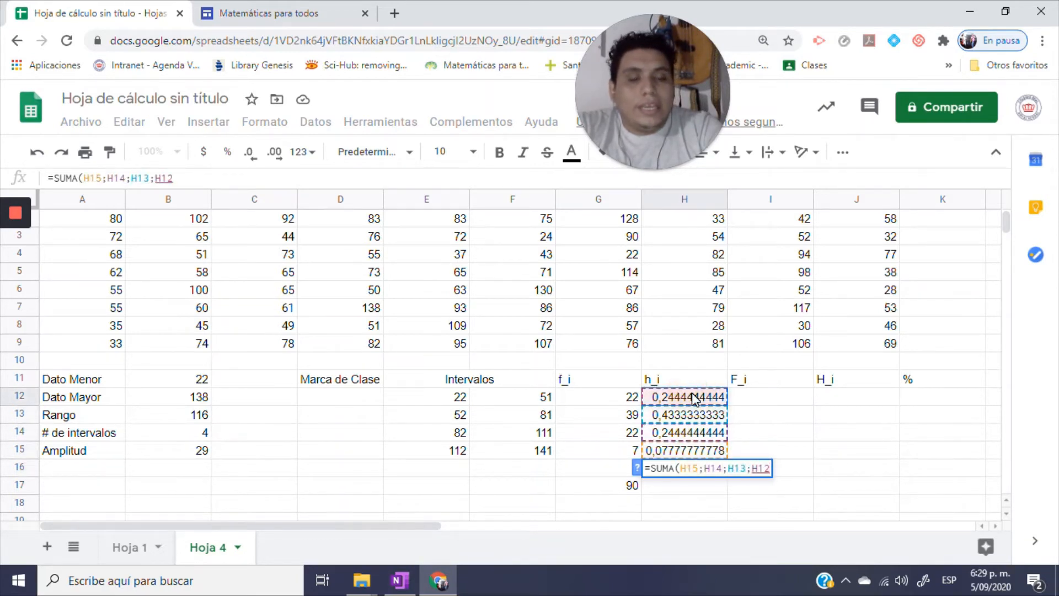
key("Return")
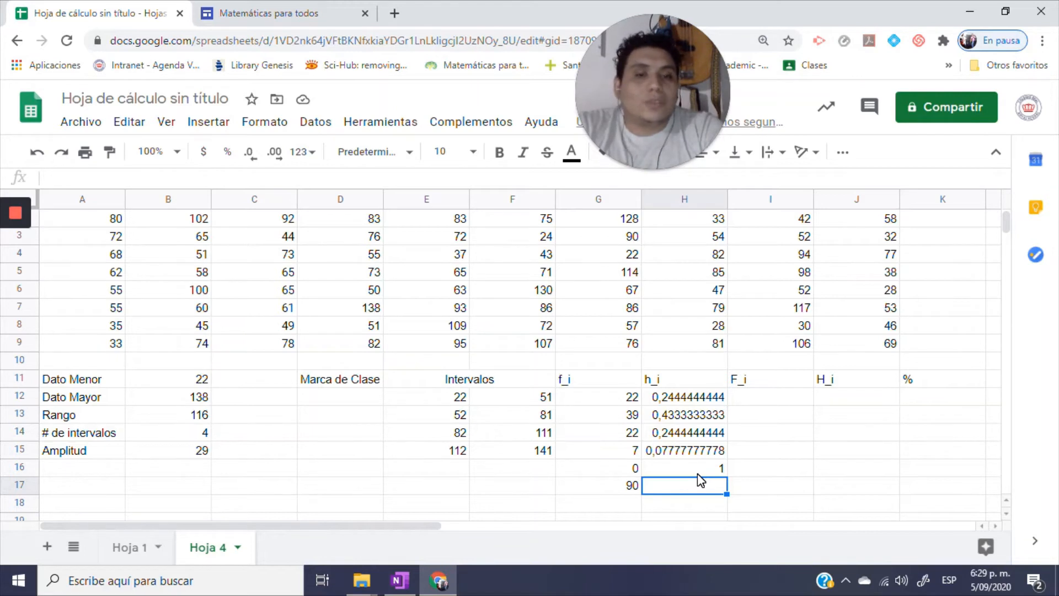
Start the cumulative frequencies F_i with 22 in cell I12 and the formula =I12+G13 in I13.
left_click(755, 401)
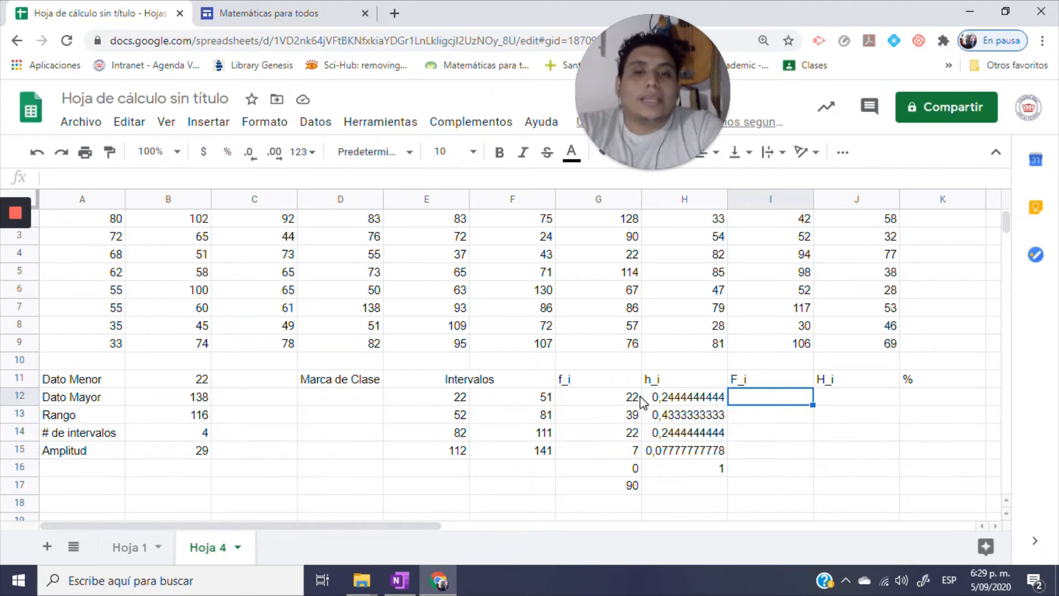
type("22")
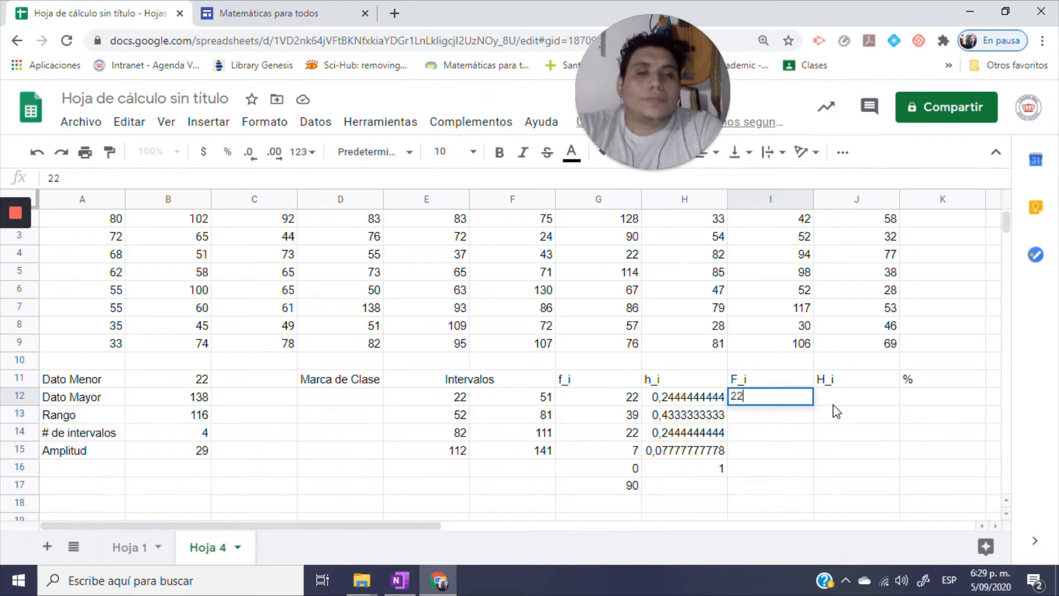
left_click(790, 407)
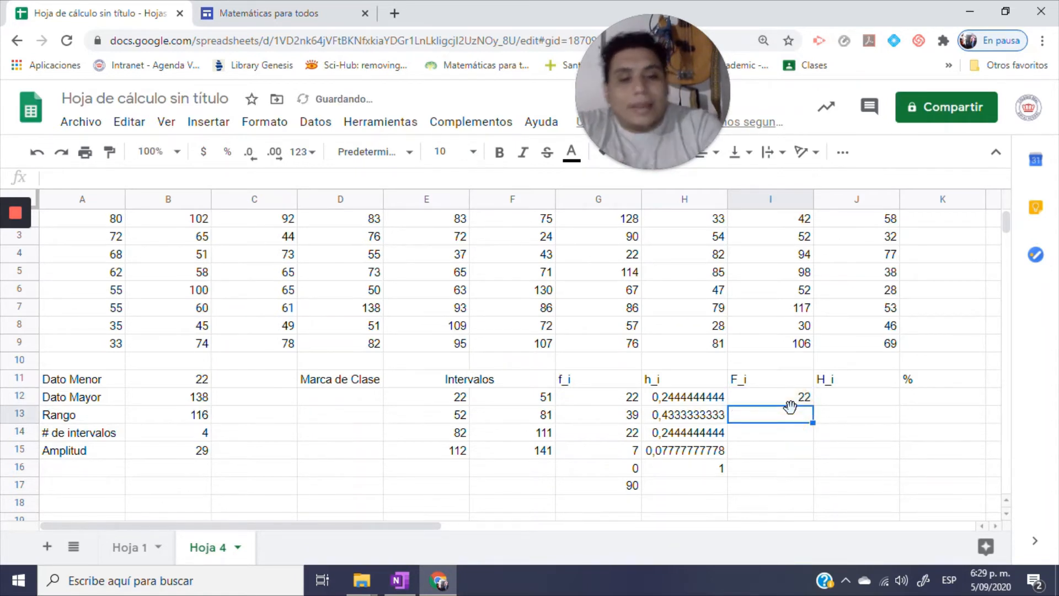
type("=")
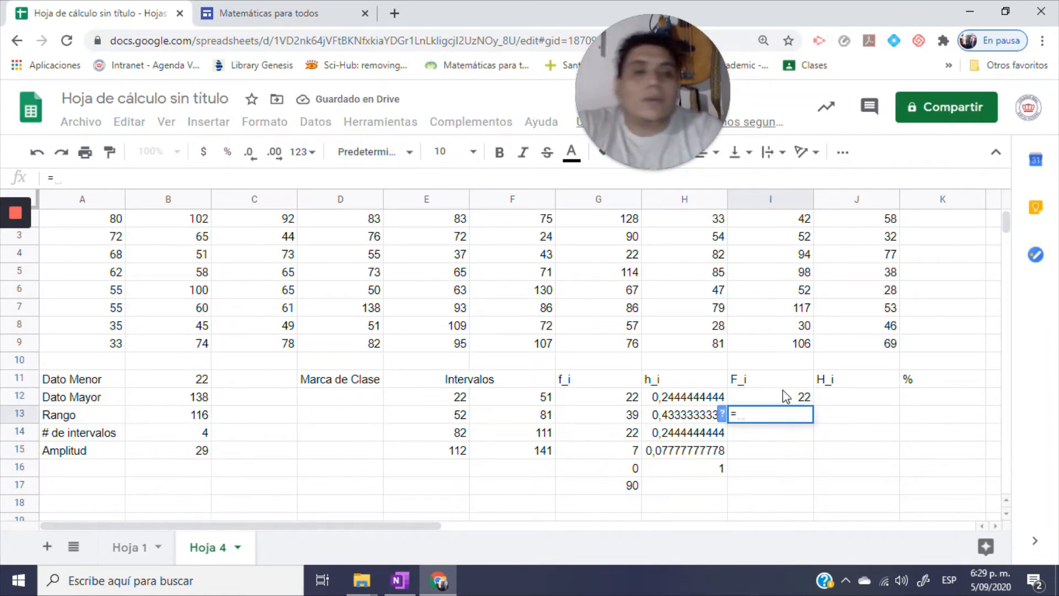
left_click(782, 399)
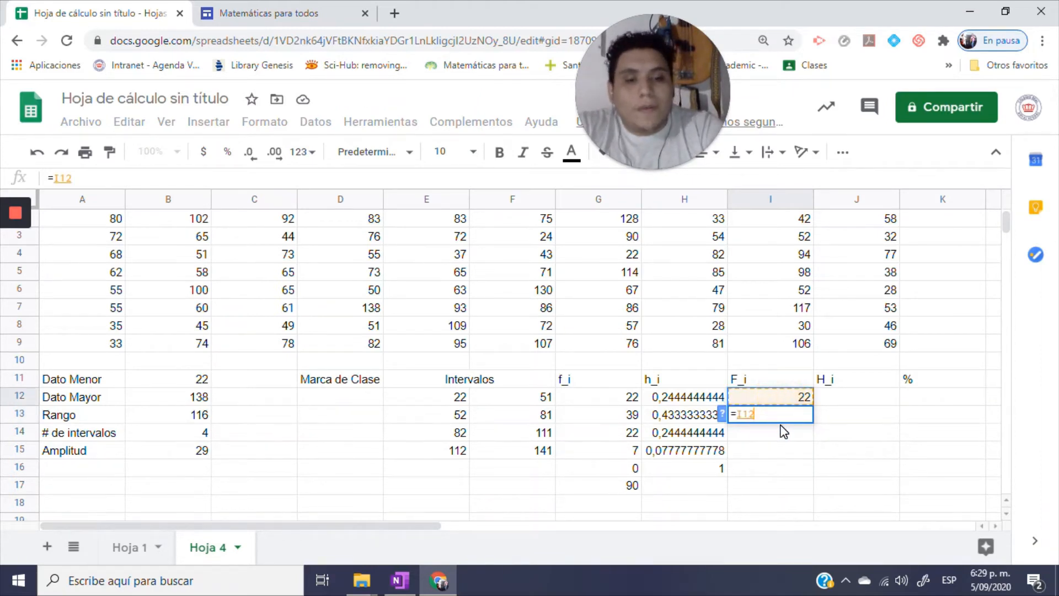
type("+")
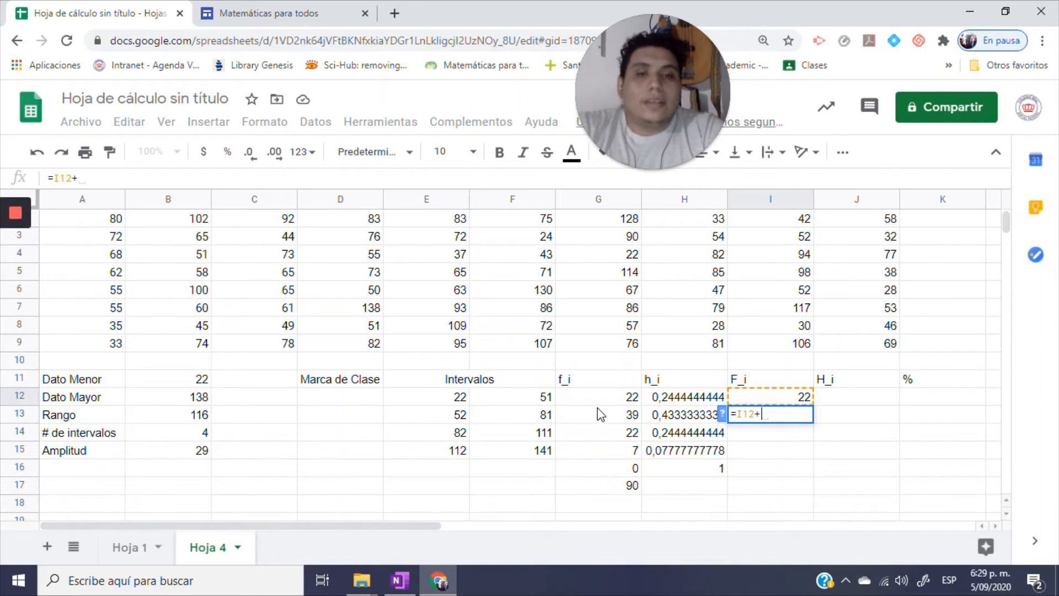
left_click(599, 414)
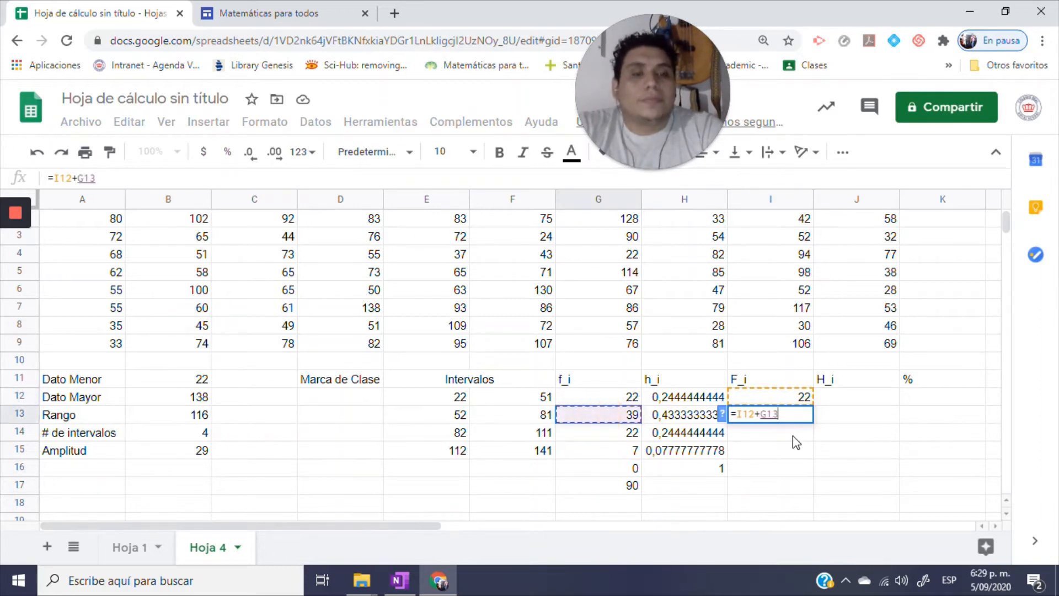
key("Return")
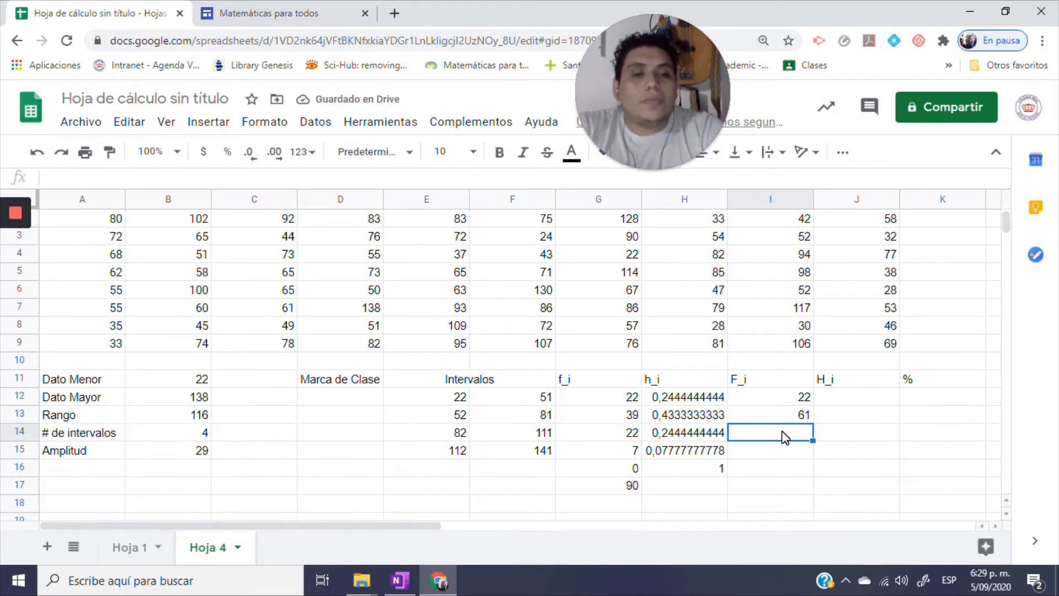
Calculate the third interval's cumulative frequency in cell I14 with the formula =I13+G14.
type("=")
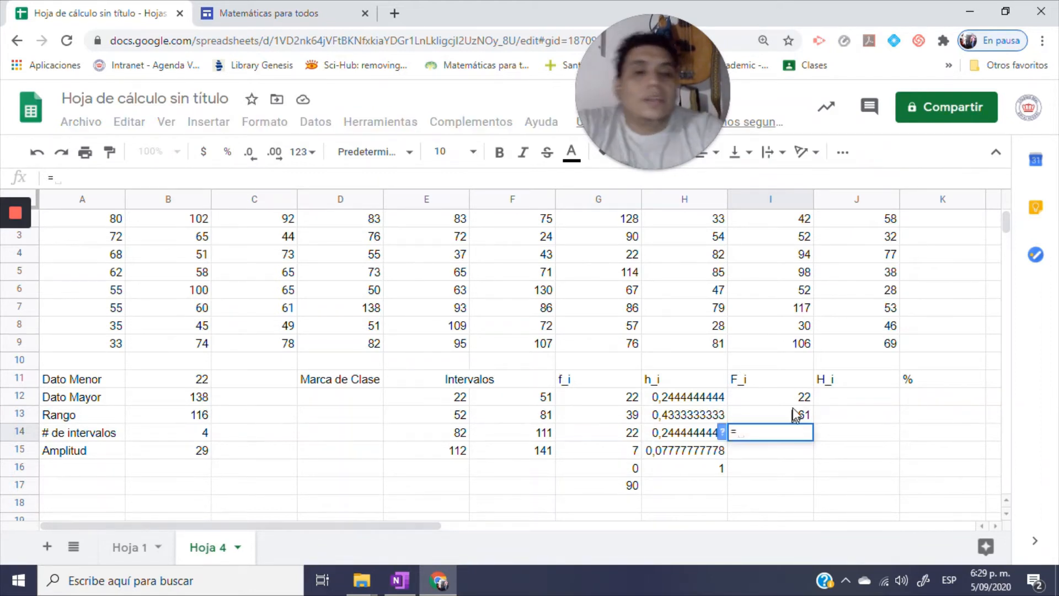
left_click(795, 415)
type("+")
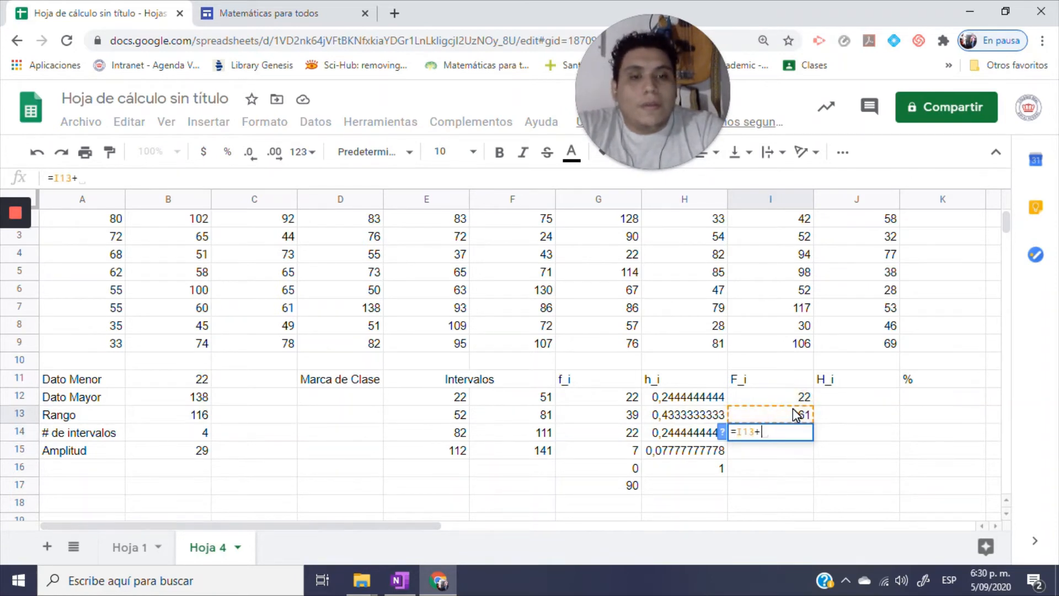
left_click(620, 432)
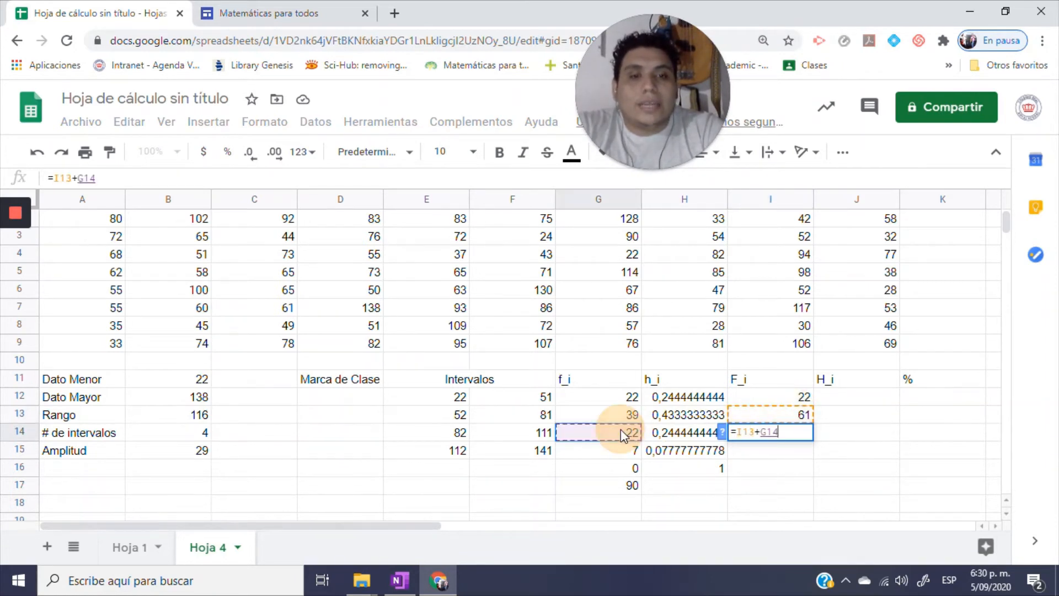
key("Return")
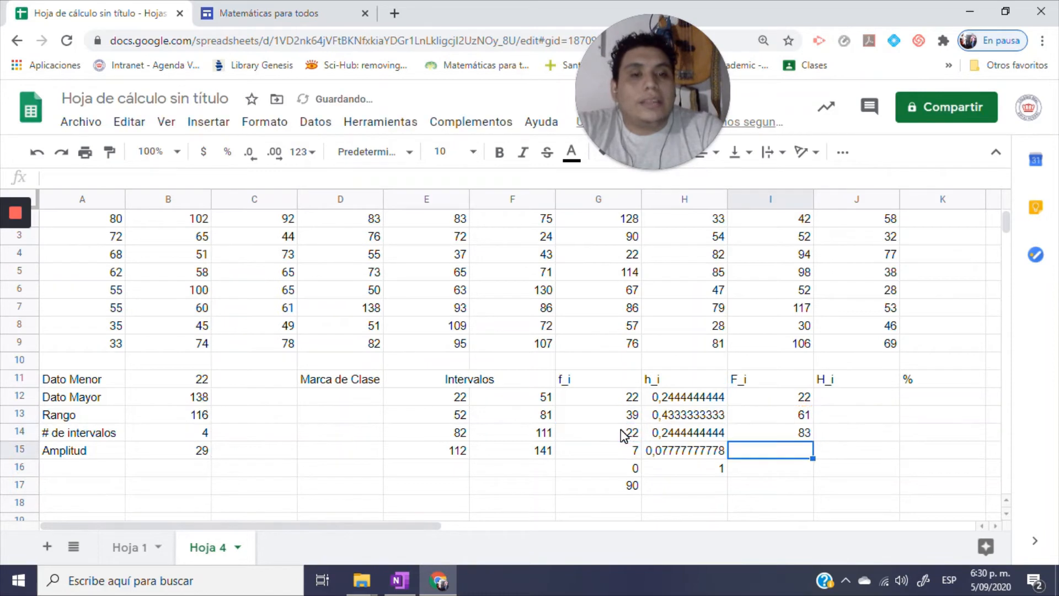
Calculate the fourth interval's cumulative frequency in cell I15 with the formula =I14+G15 and compare it with the f_i total in G17.
type("=")
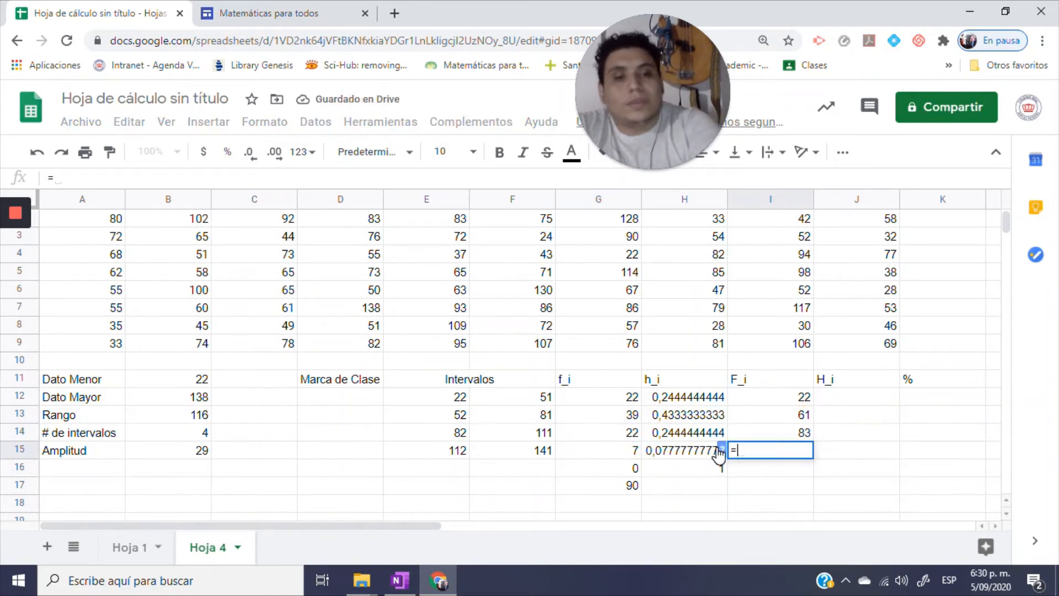
left_click(789, 433)
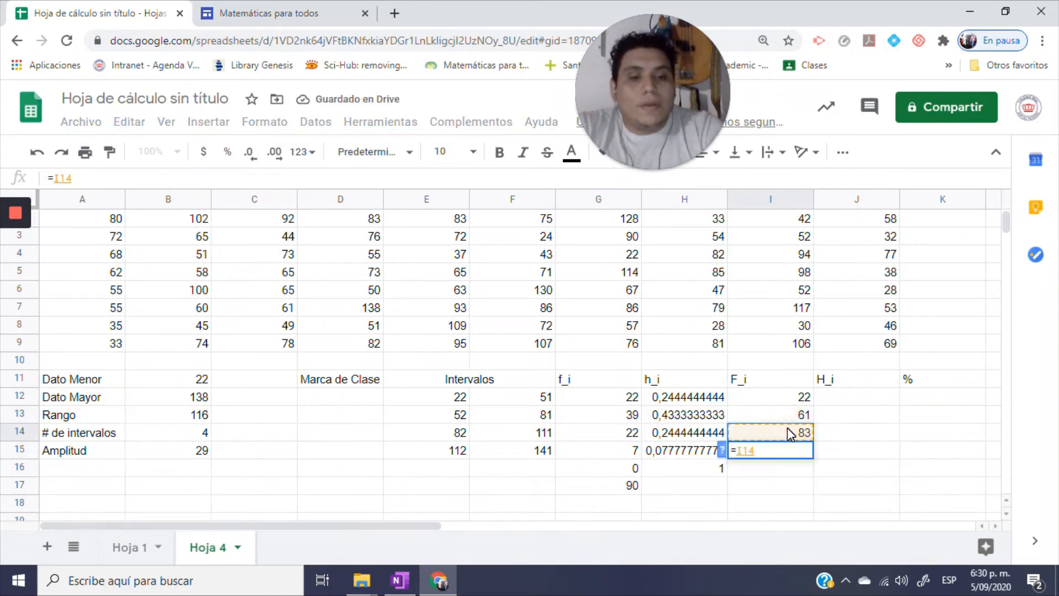
type("+")
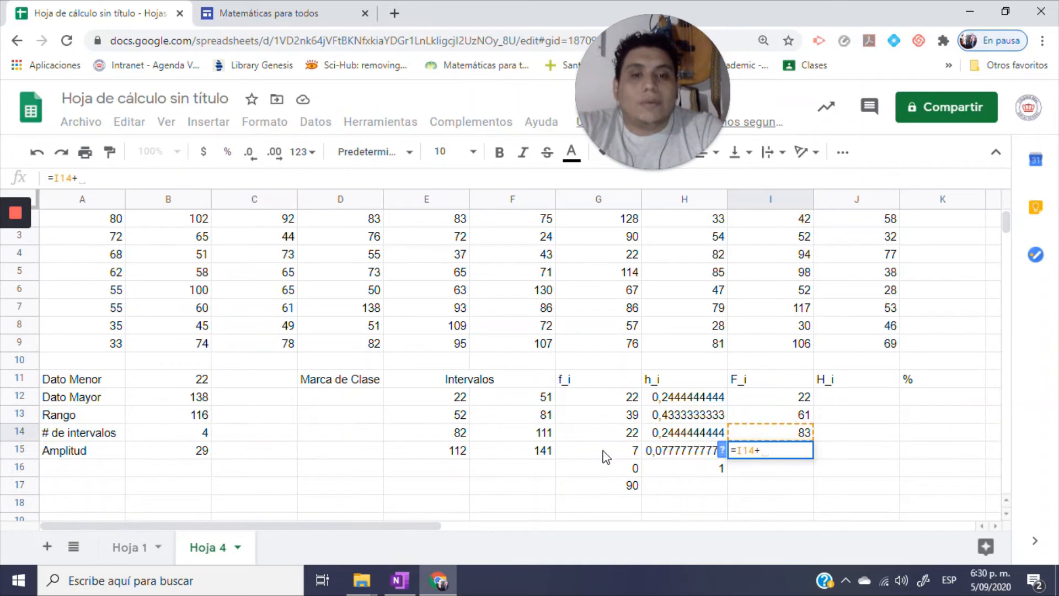
left_click(605, 452)
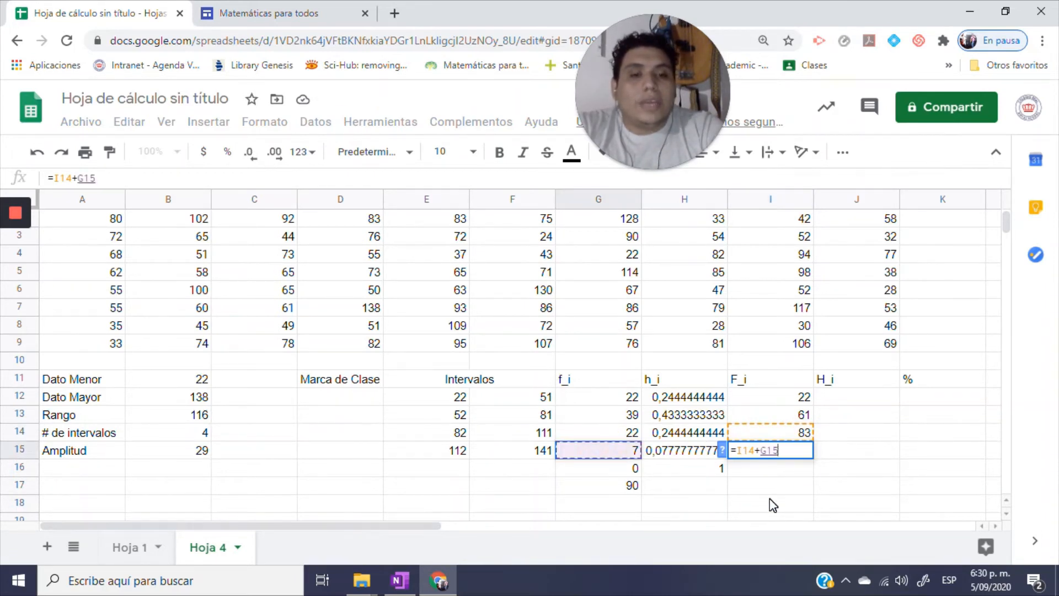
key("Return")
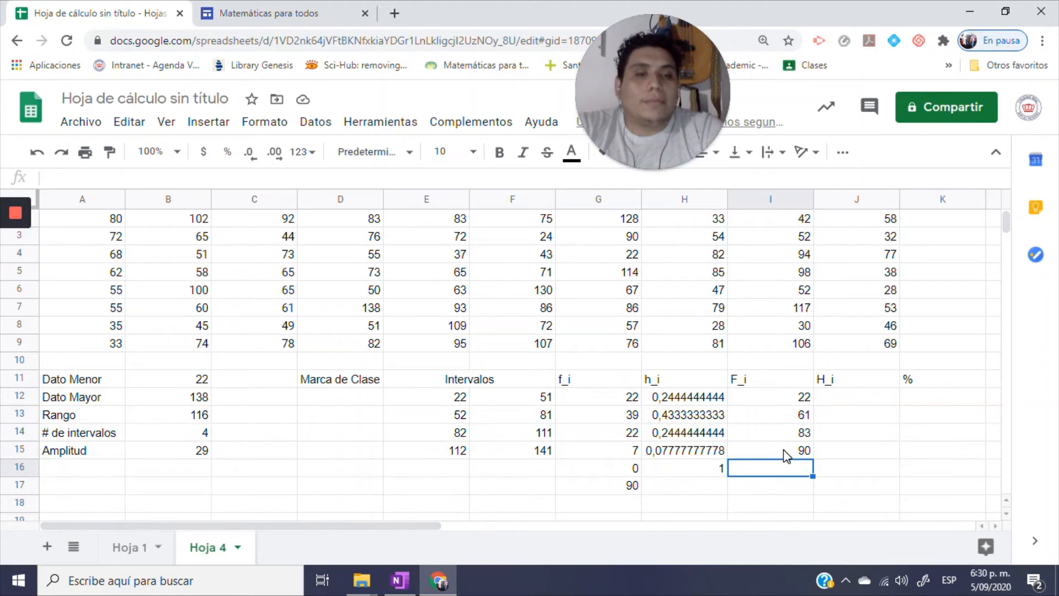
left_click(783, 449)
left_click(639, 485)
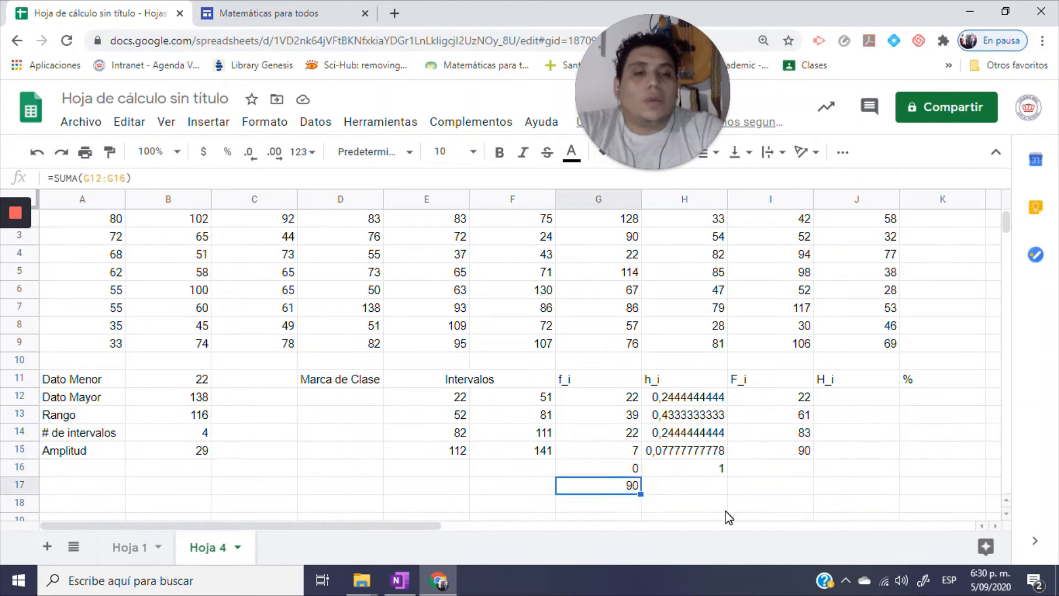
Start the cumulative relative frequencies H_i with the formula =H12 in cell J12 and =J12+H13 in J13.
left_click(849, 394)
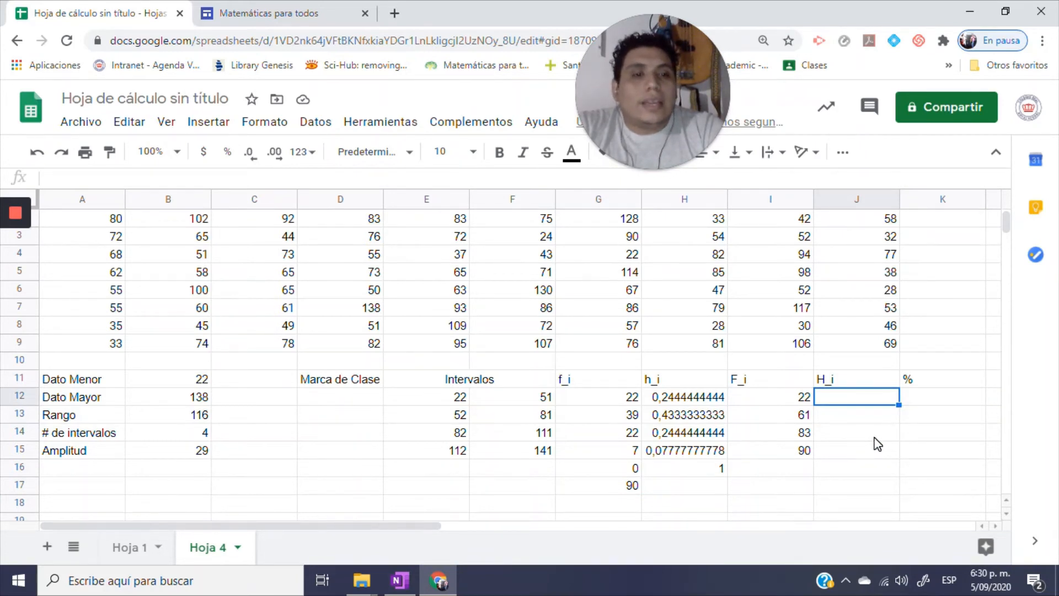
type("=")
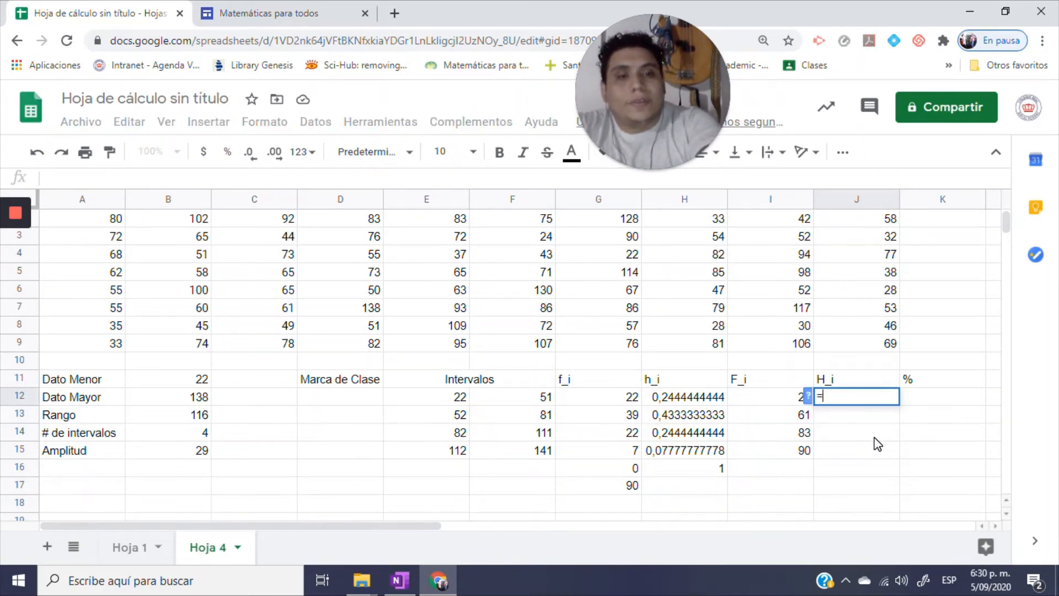
left_click(686, 395)
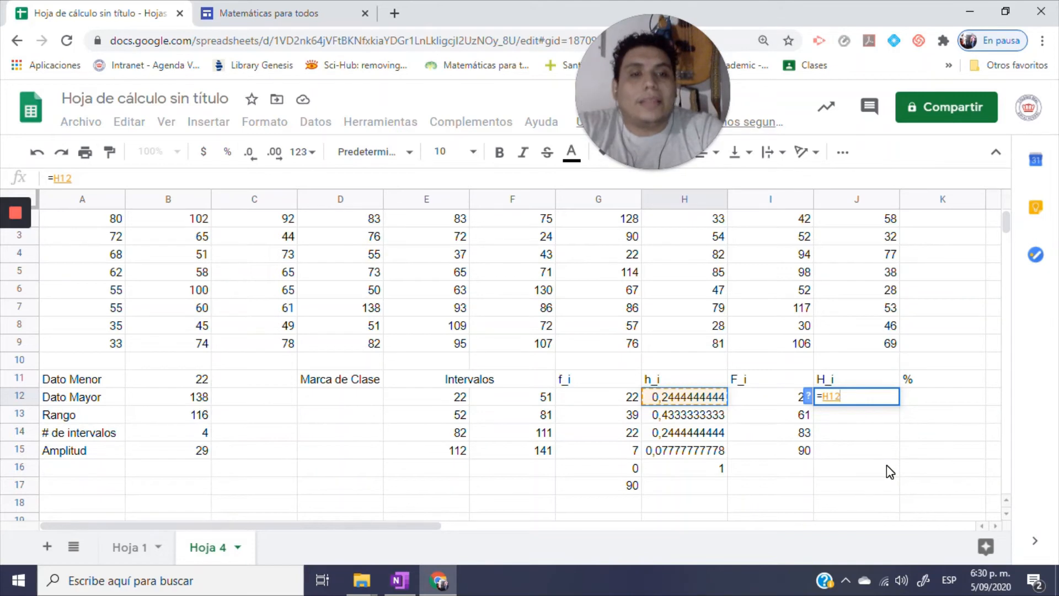
key("Return")
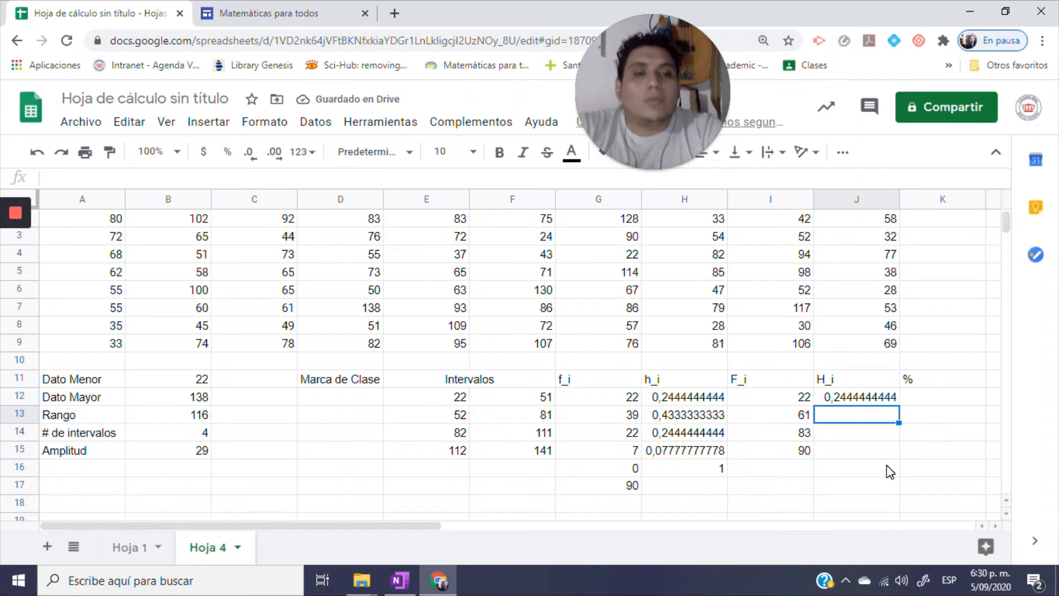
type("=")
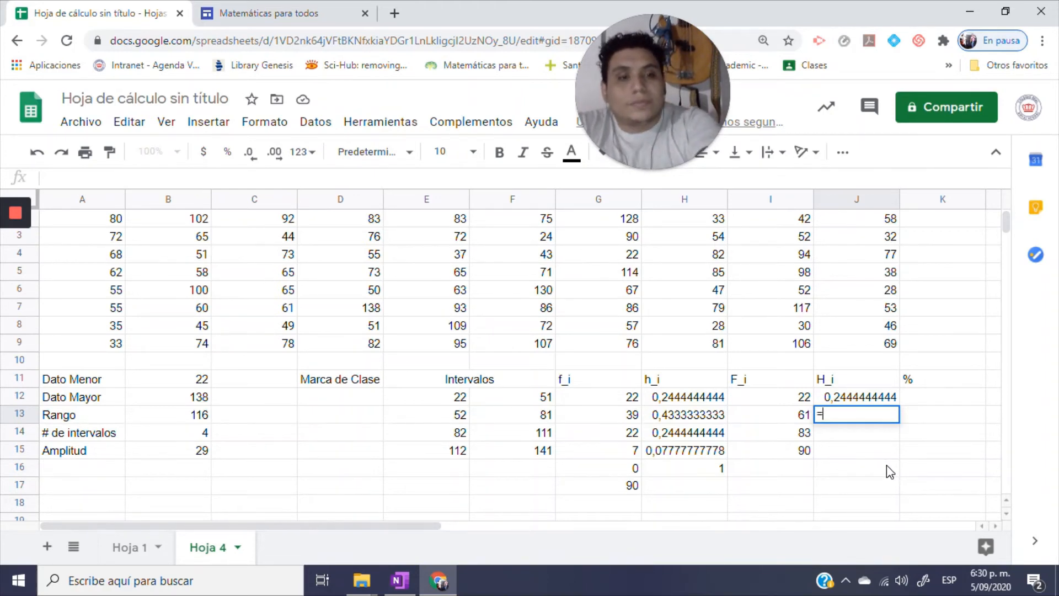
left_click(852, 402)
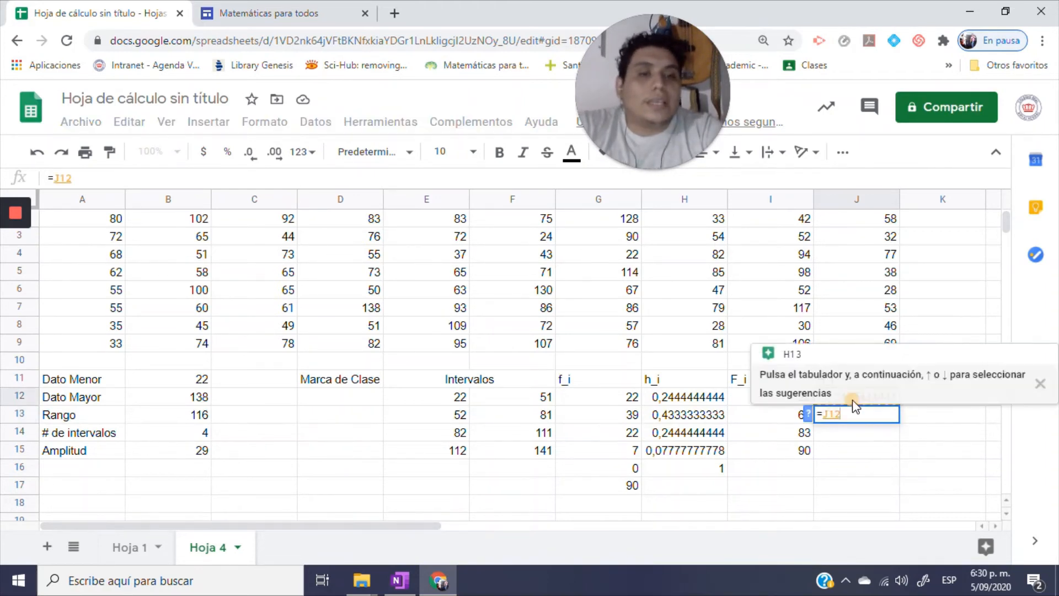
type("+")
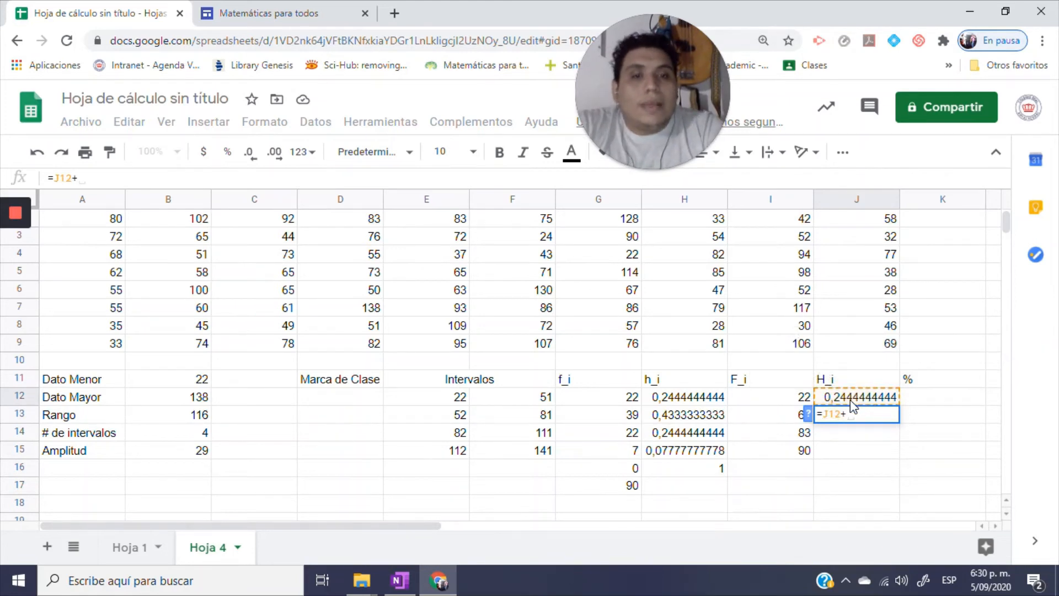
left_click(699, 418)
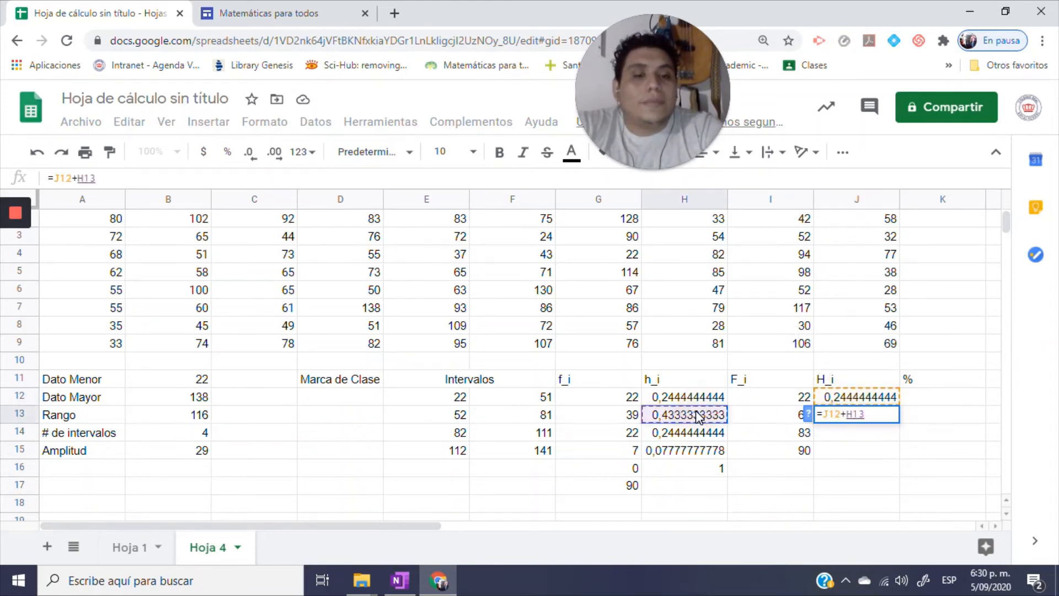
key("Return")
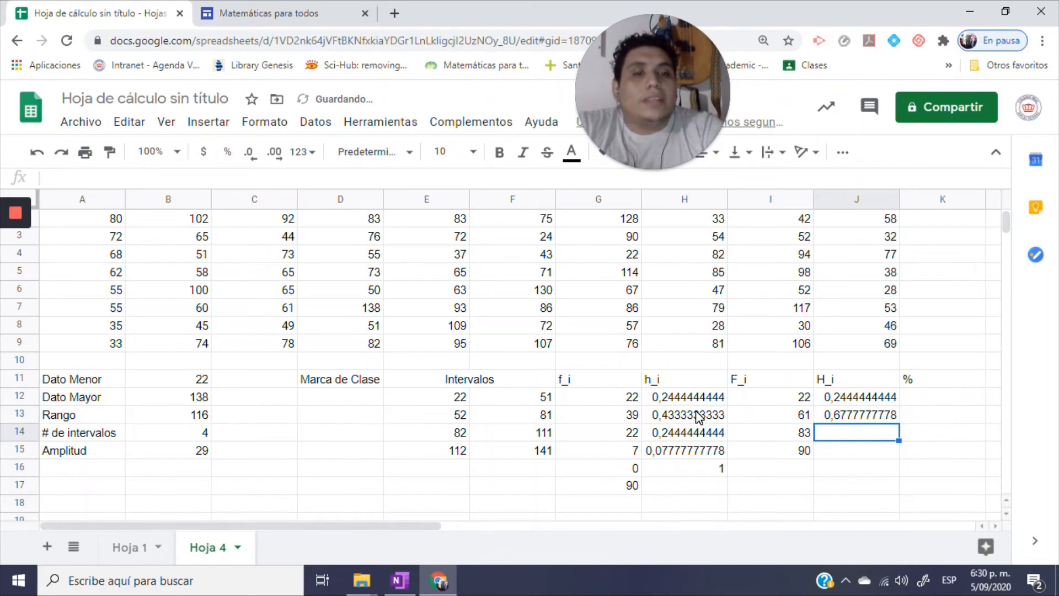
Calculate the third interval's cumulative relative frequency in cell J14 with the formula =J13+H14.
type("=")
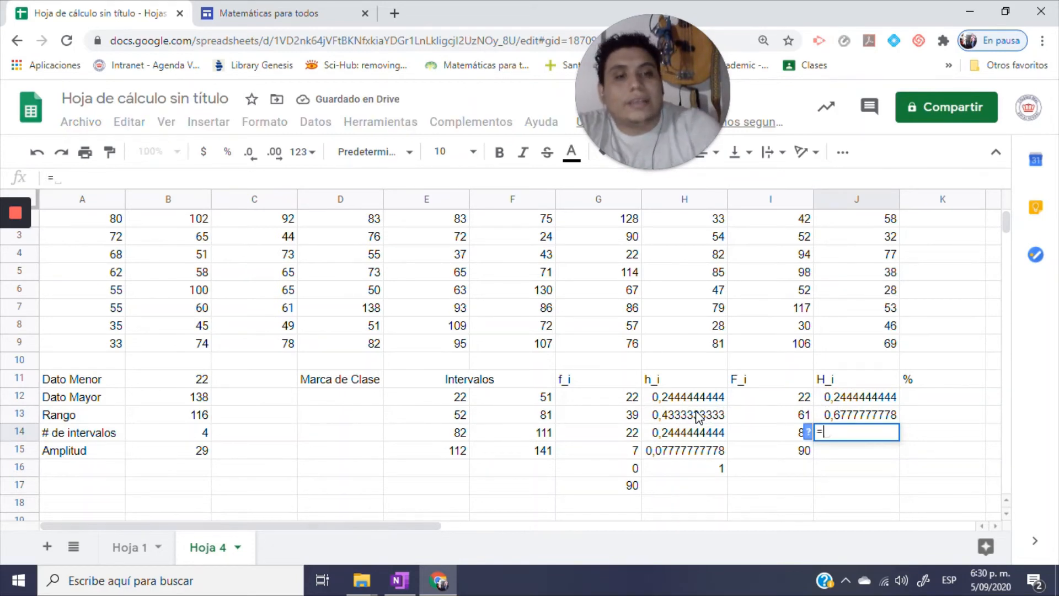
left_click(851, 409)
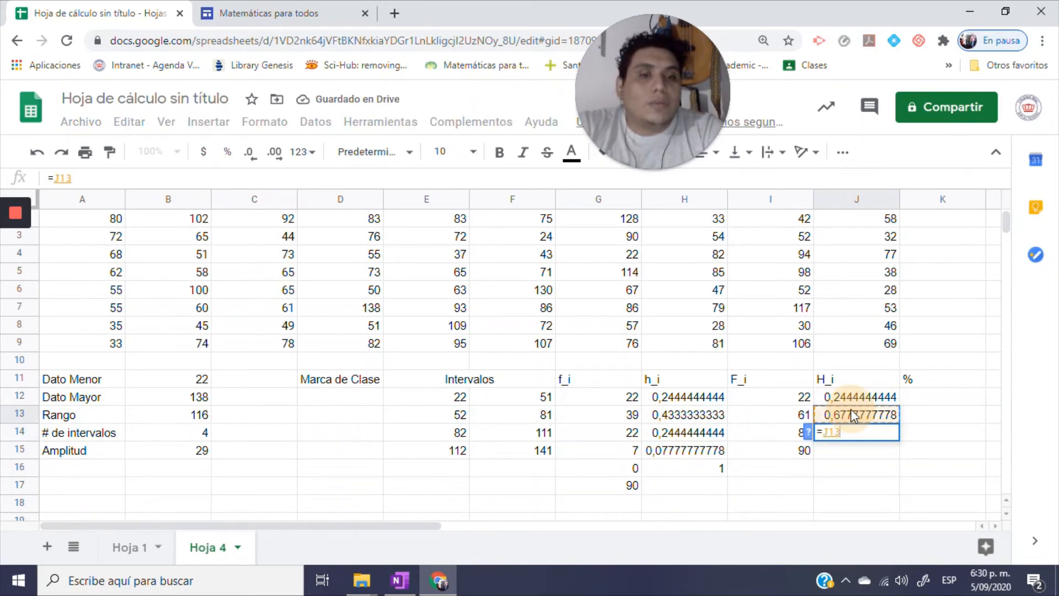
type("+")
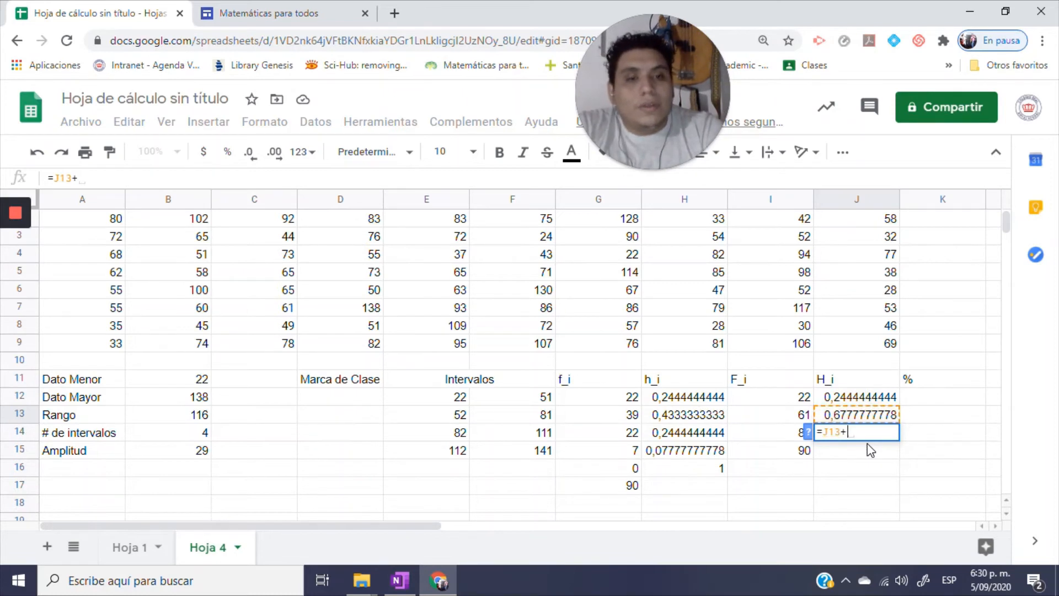
left_click(698, 438)
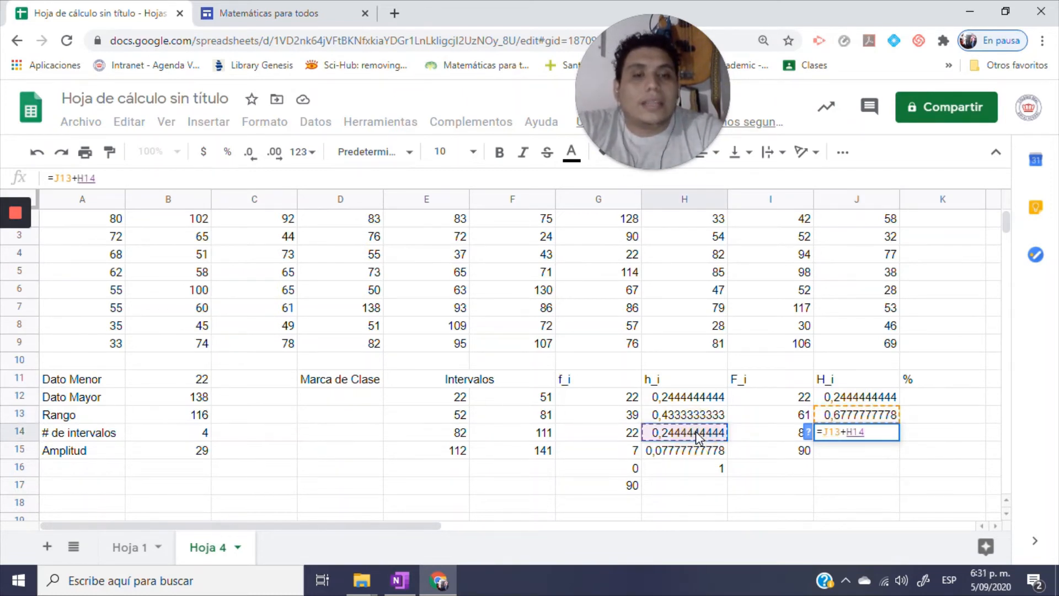
key("Return")
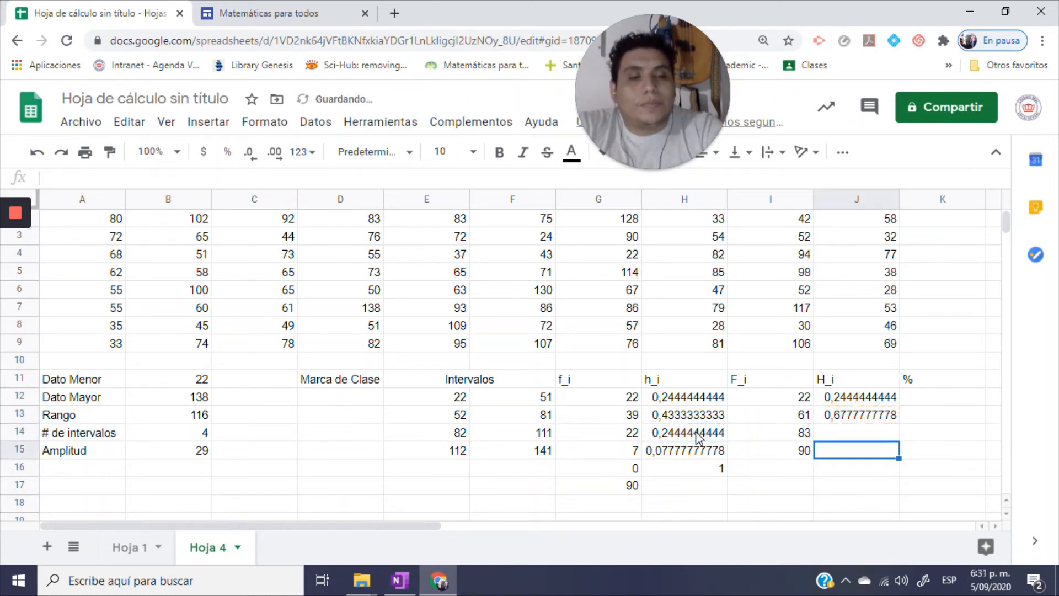
Calculate the fourth interval's cumulative relative frequency in cell J15 with the formula =J14+H15 and compare it with the h_i total in H16.
type("=")
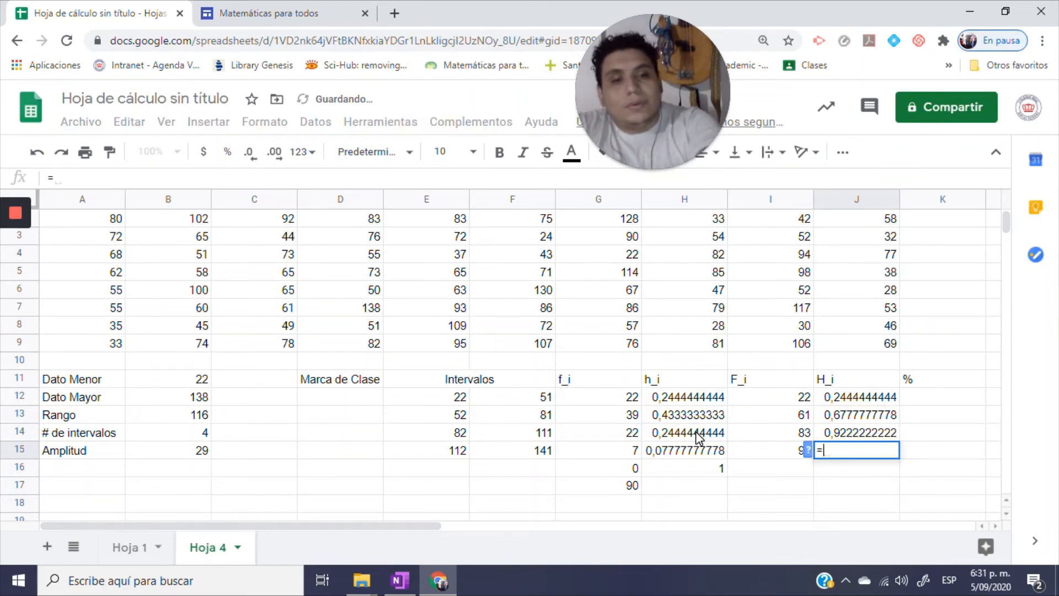
left_click(868, 439)
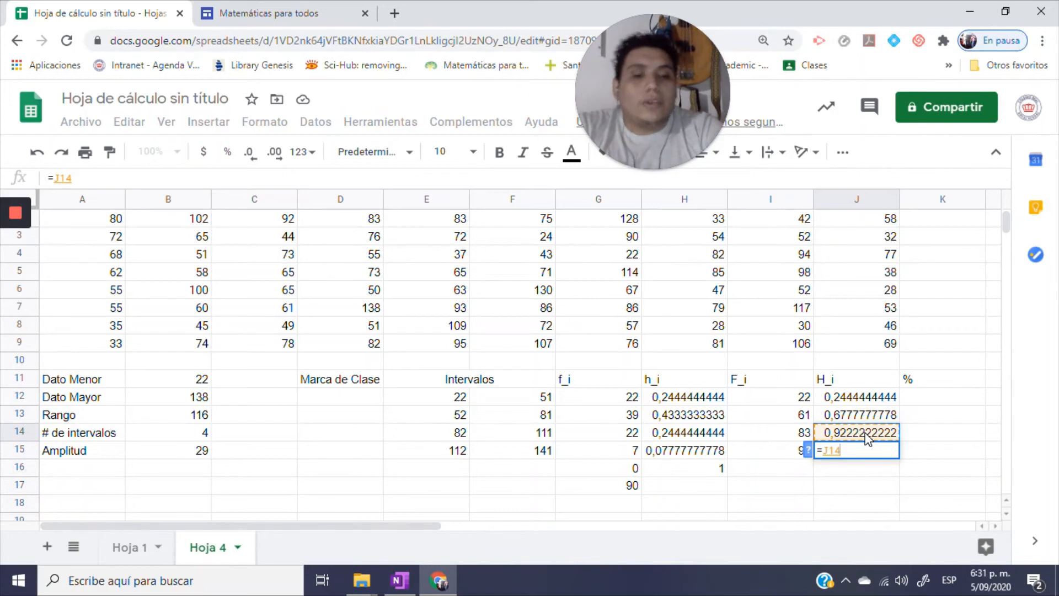
type("+")
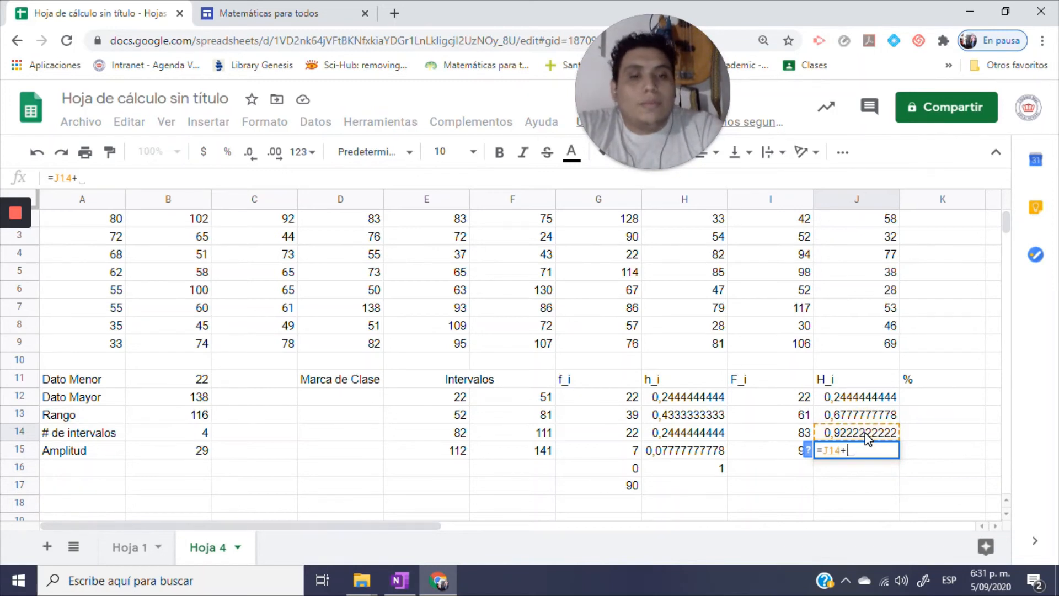
left_click(688, 453)
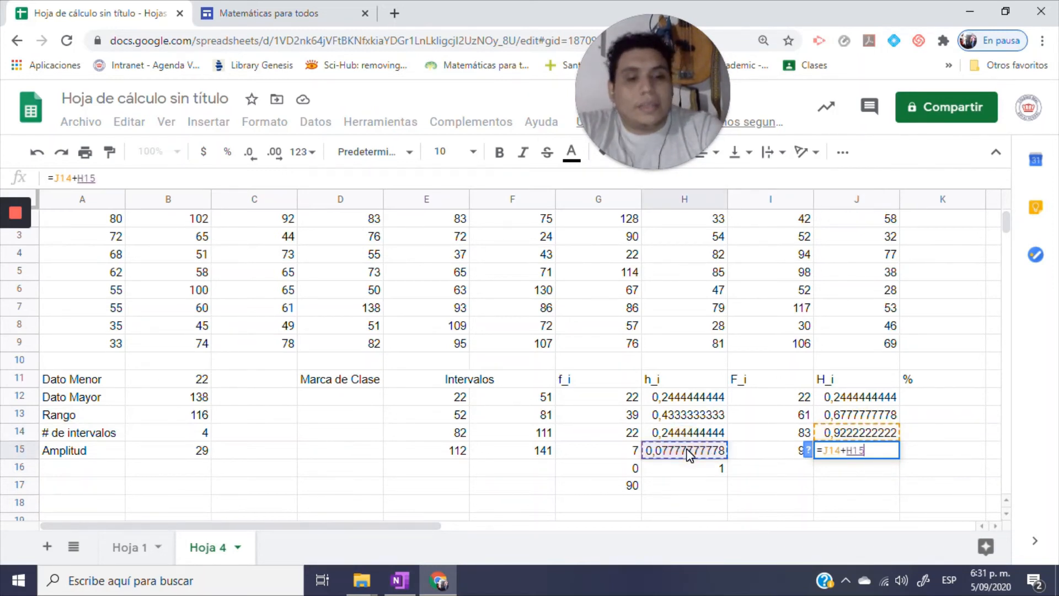
key("Return")
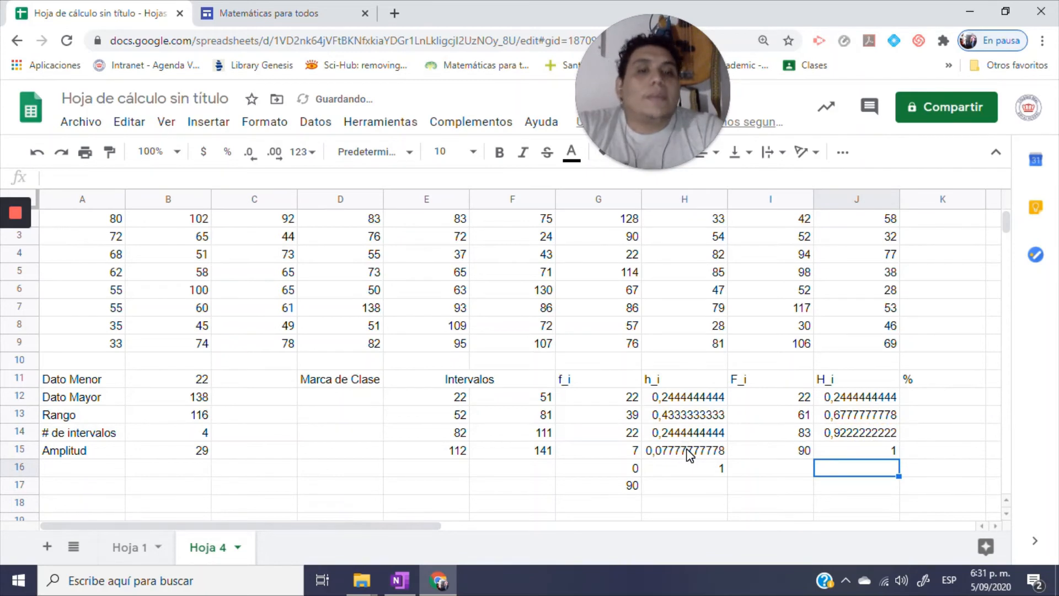
left_click(717, 470)
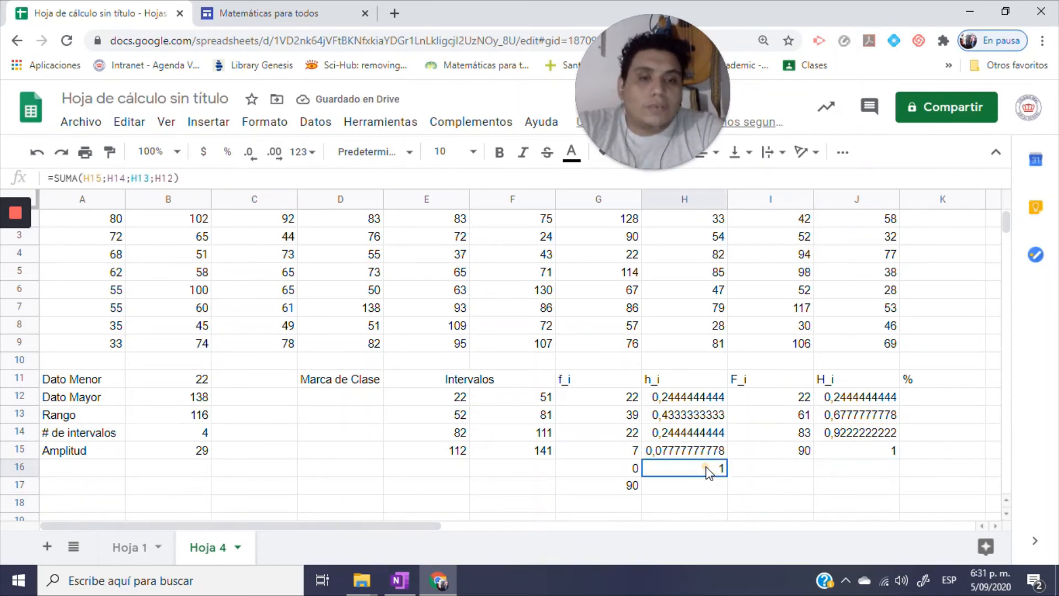
left_click(854, 449)
left_click(709, 473)
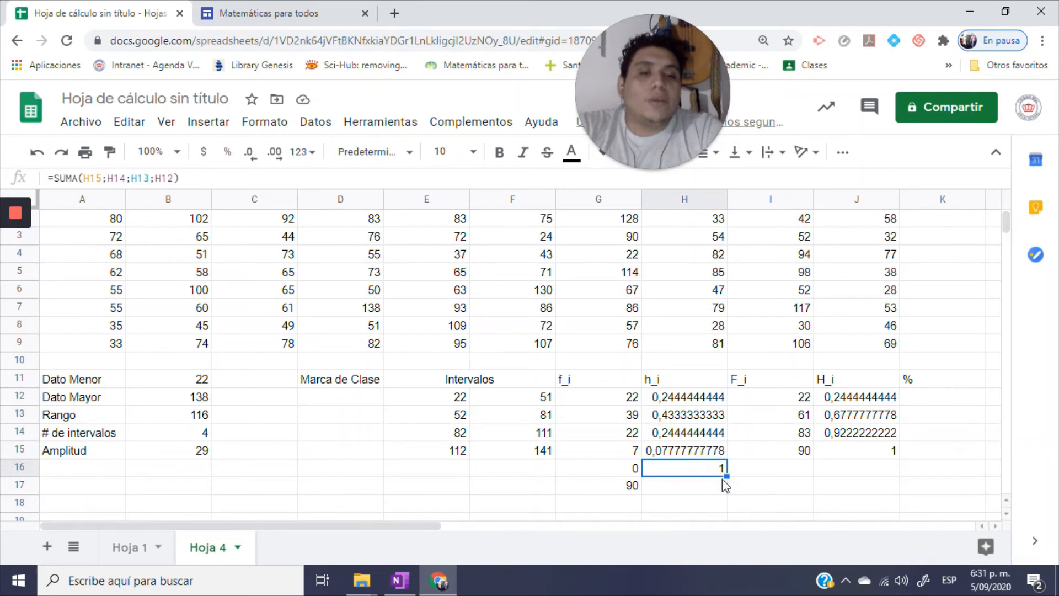
left_click(854, 454)
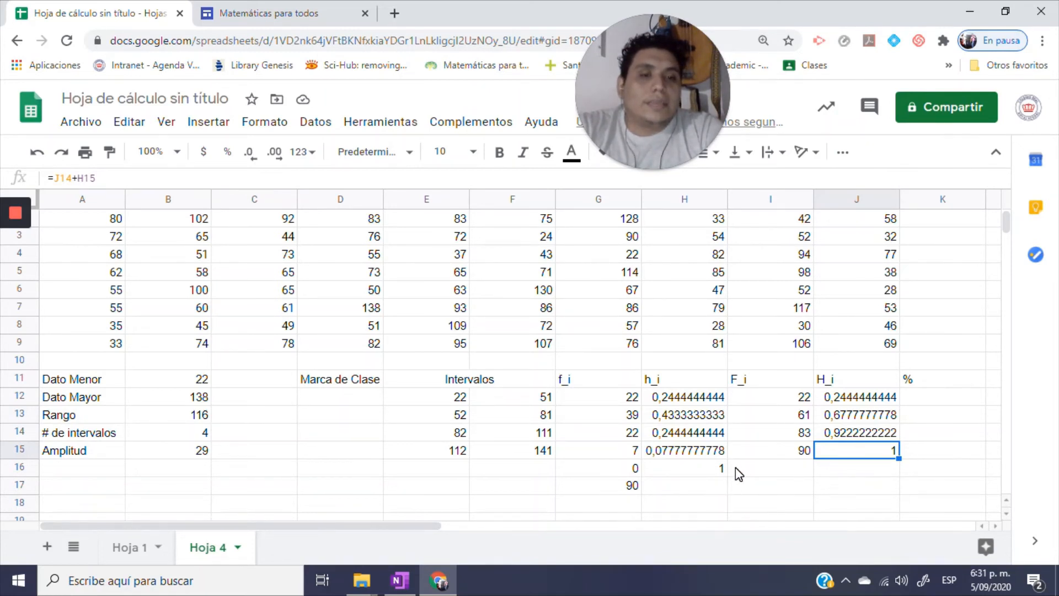
Calculate the first interval's percentage in cell K12 with the formula =H12*100.
left_click(914, 397)
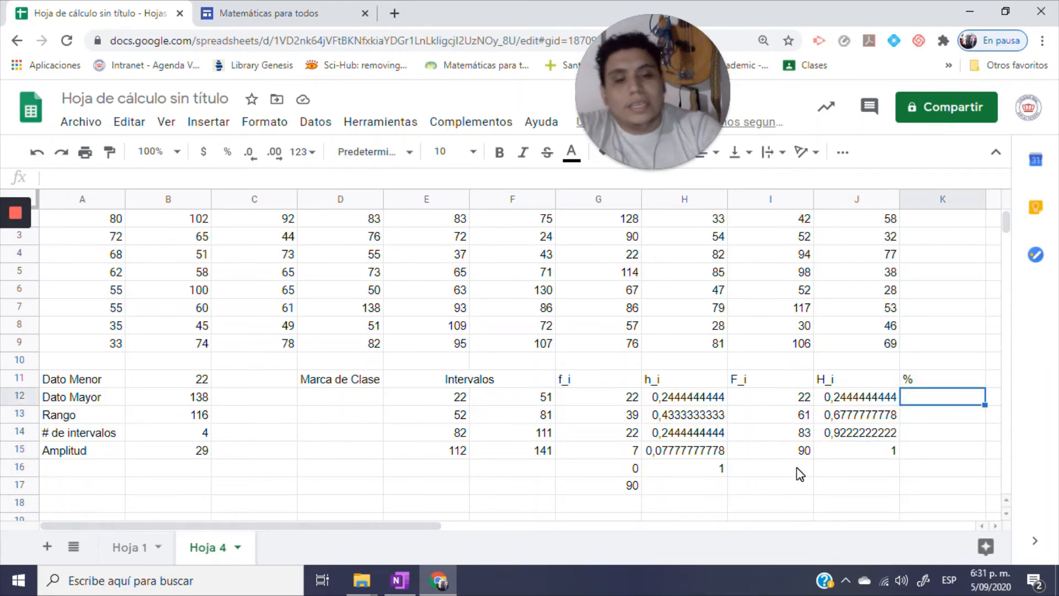
type("=")
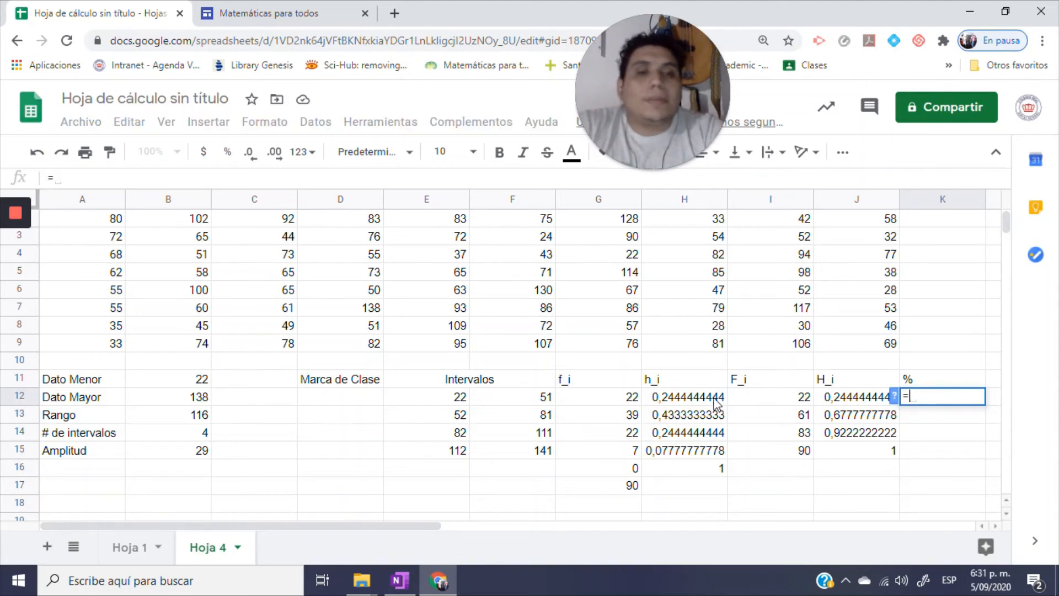
left_click(692, 401)
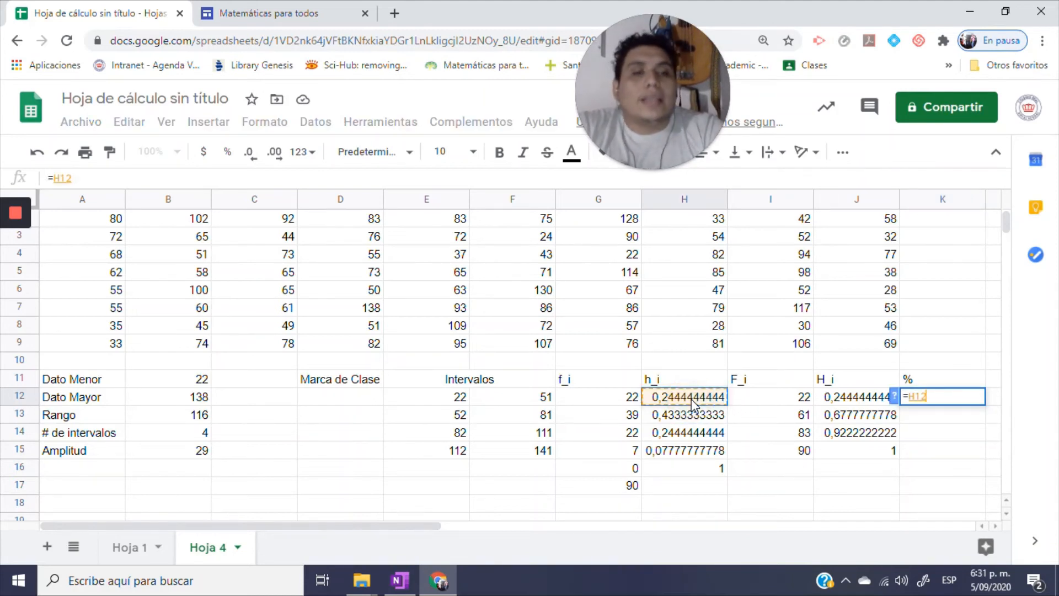
type("*100")
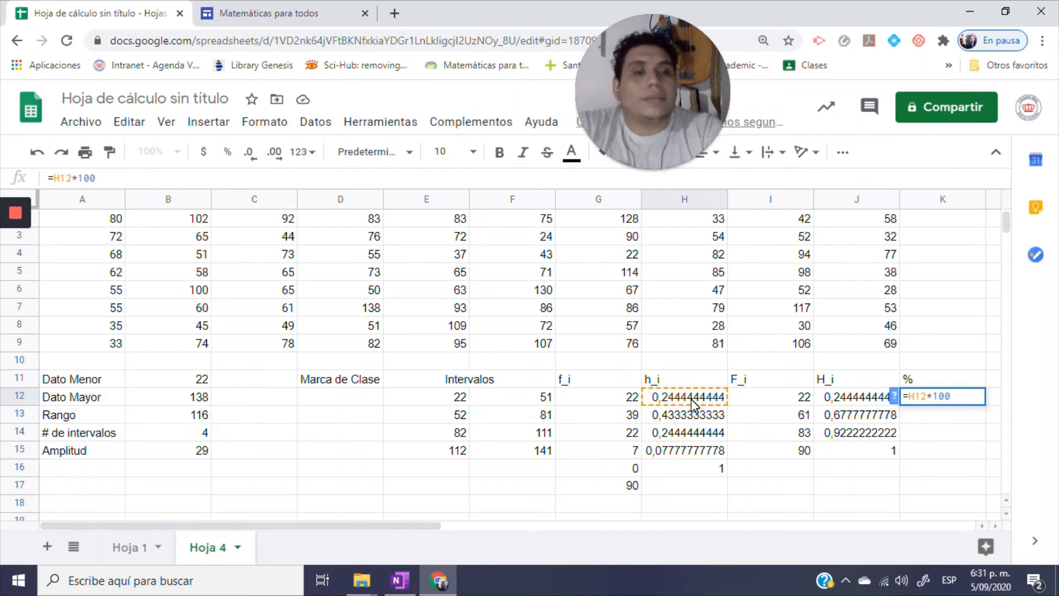
key("Return")
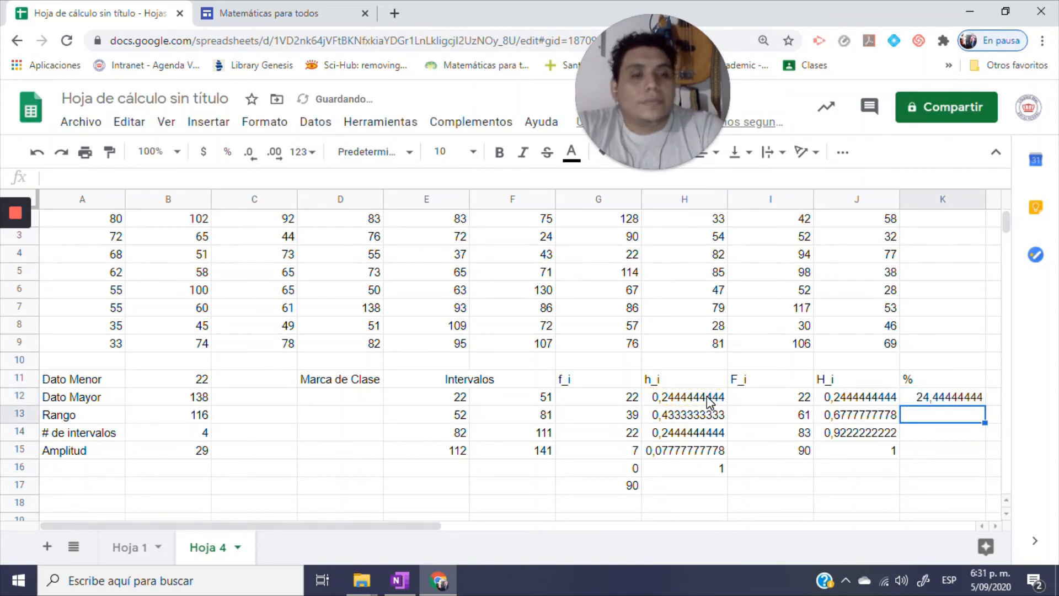
Calculate the second and third intervals' percentages with =H13*100 in cell K13 and =H14*100 in cell K14.
type("=")
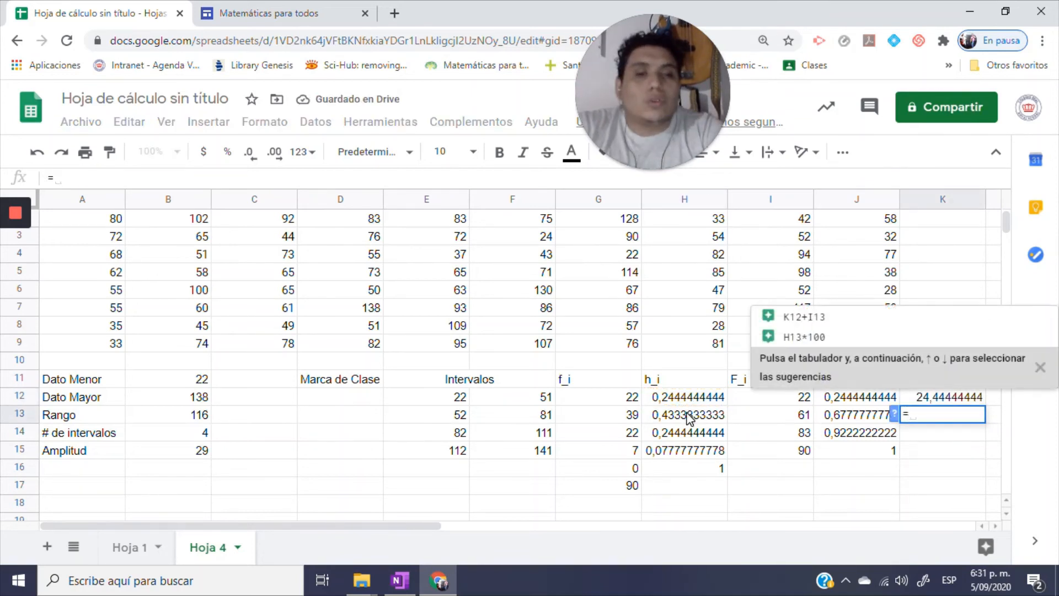
left_click(686, 415)
type("*100")
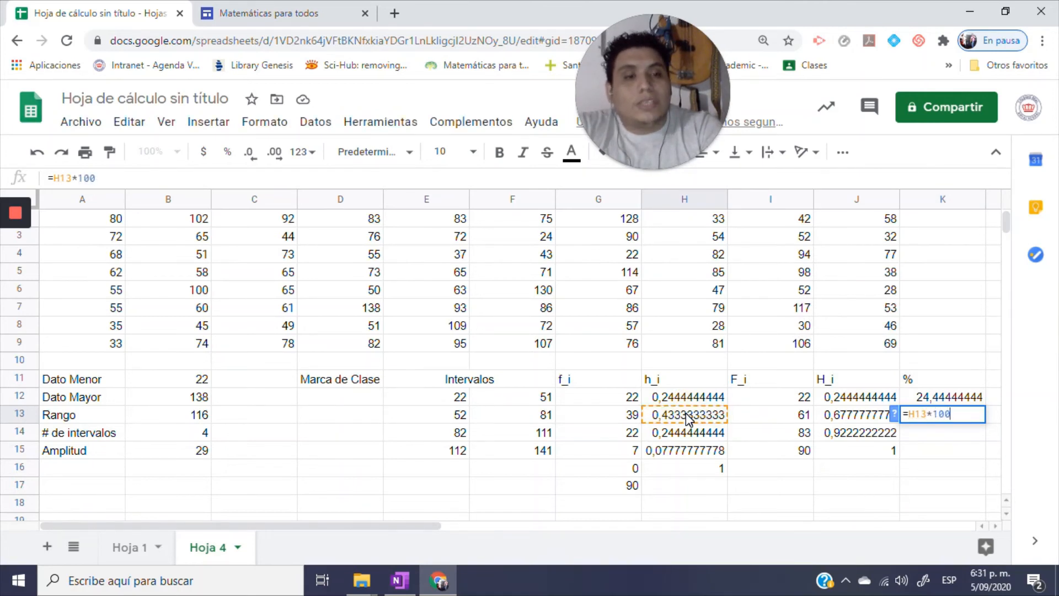
key("Return")
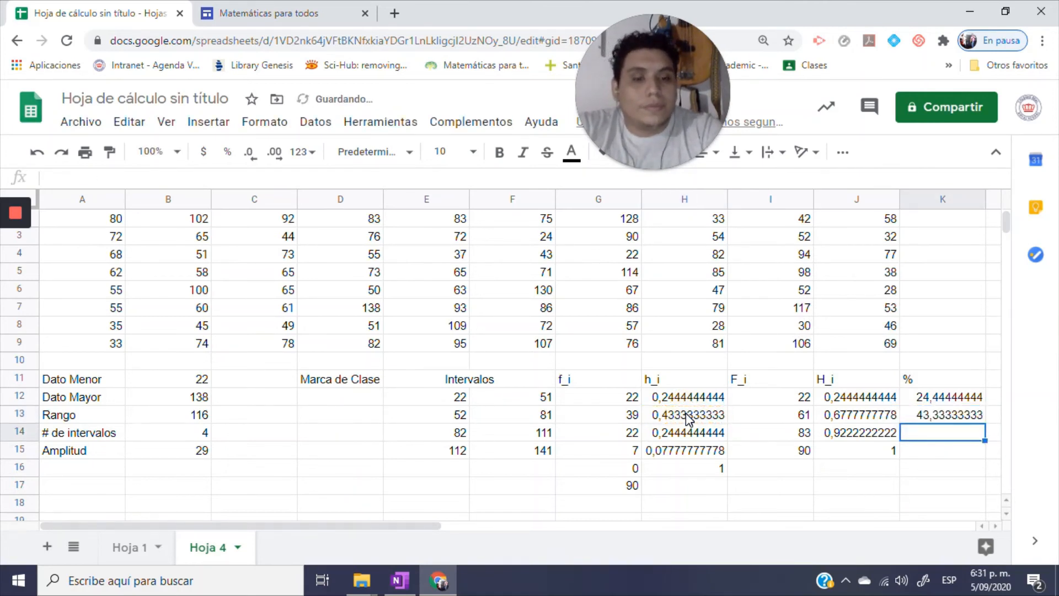
type("=")
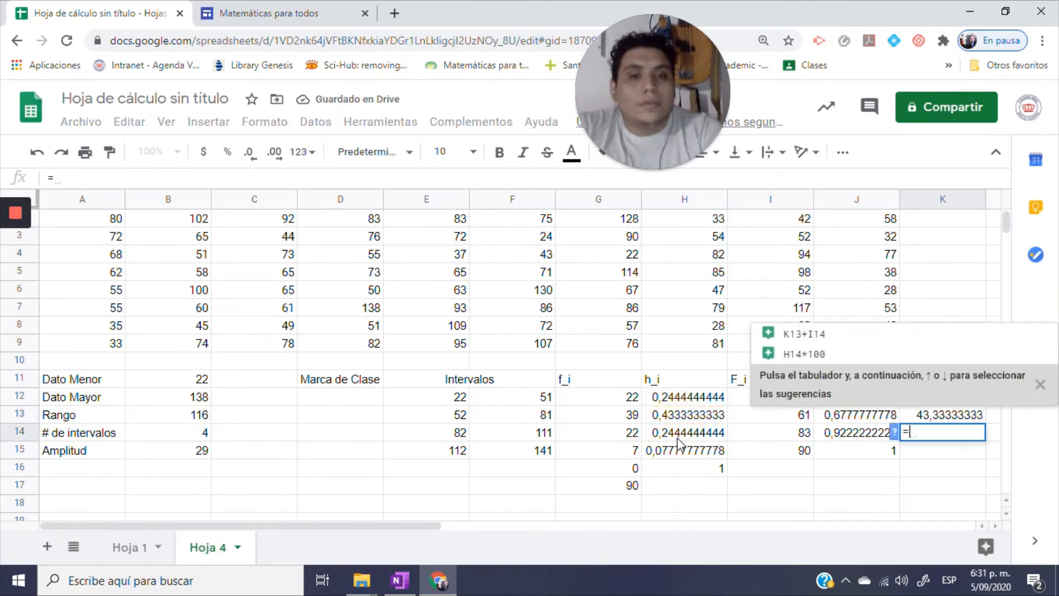
left_click(678, 436)
type("*10")
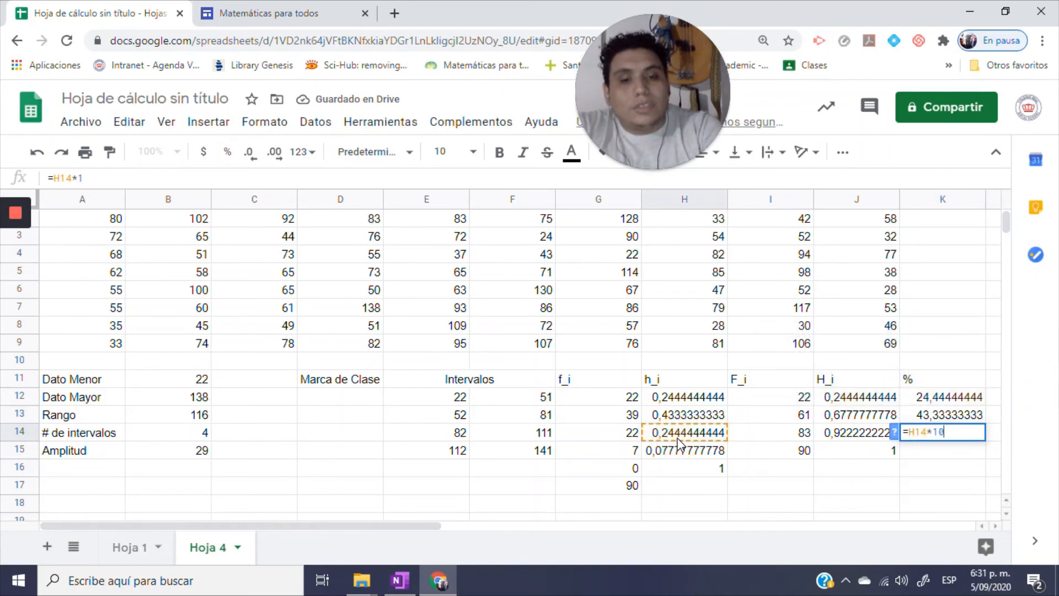
type("0")
key("Return")
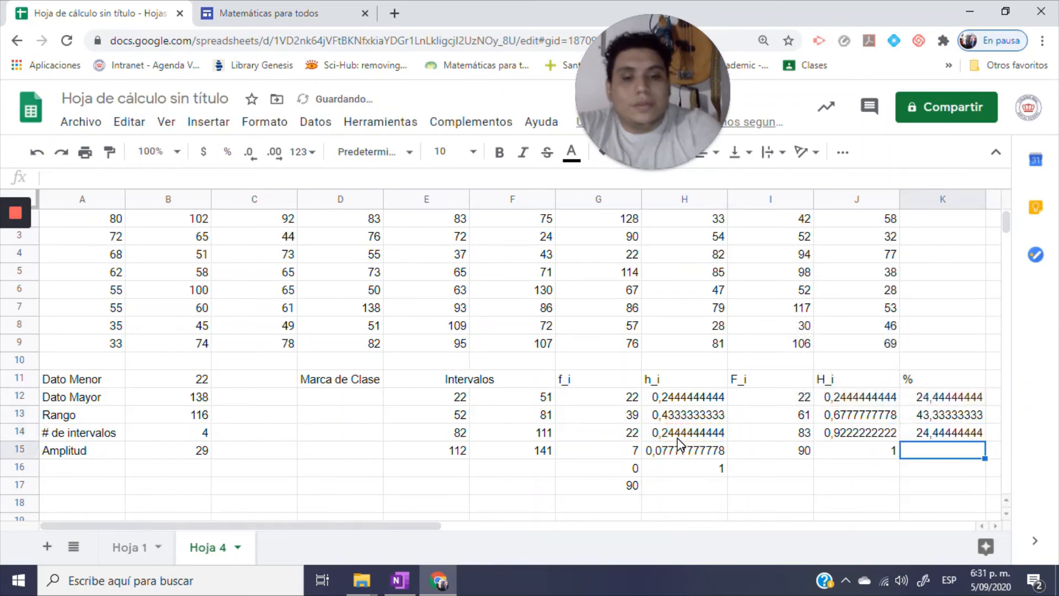
Calculate the fourth interval's percentage in cell K15 with the formula =H15*100.
type("=")
left_click(680, 449)
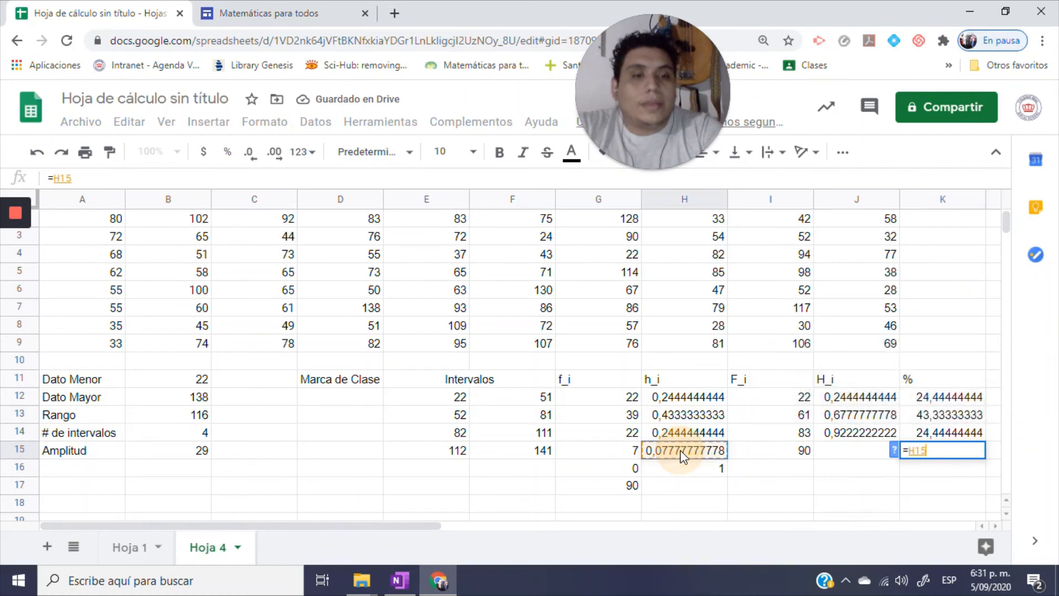
type("*100")
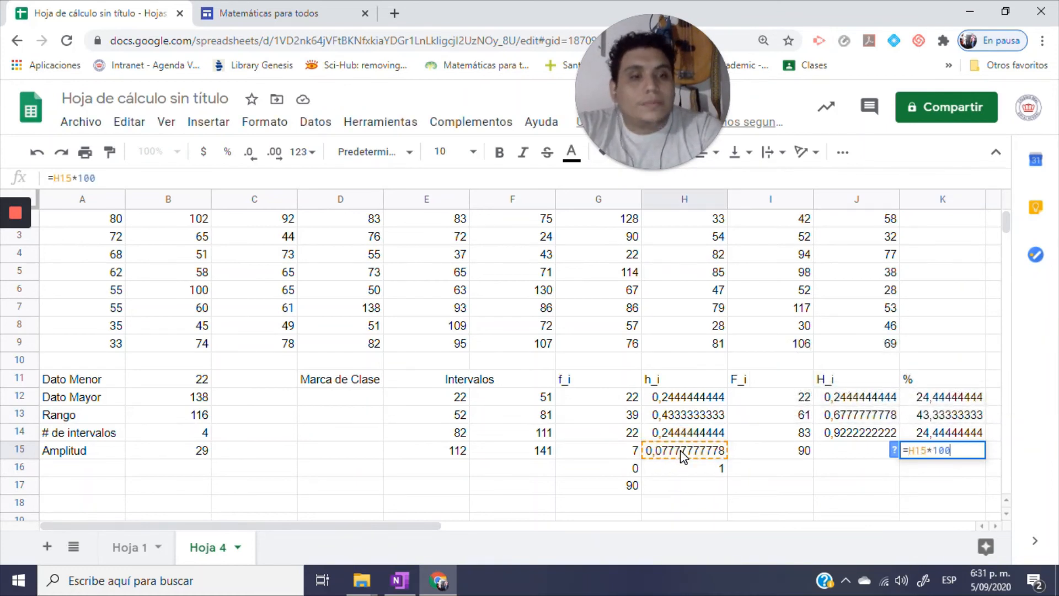
key("Return")
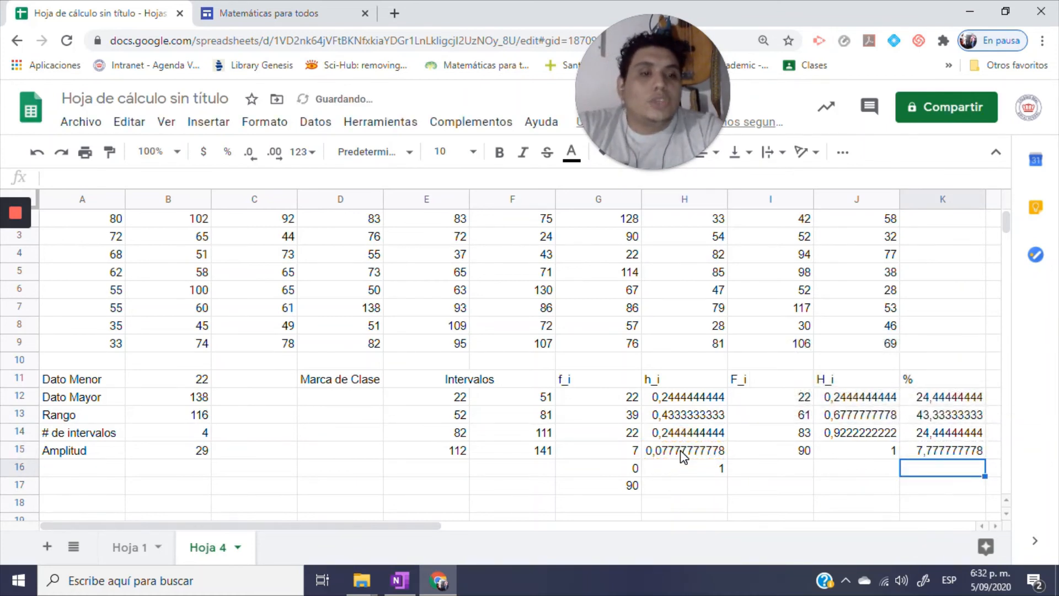
Total the percentage column in cell K16 with the formula =SUMA(K12:K15).
type("=")
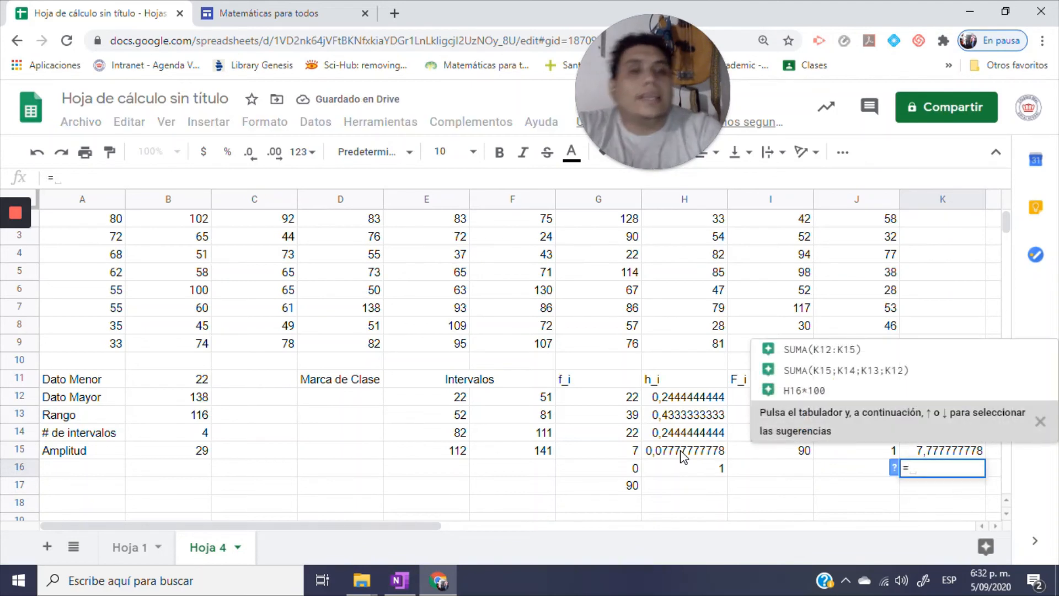
type("SUMA")
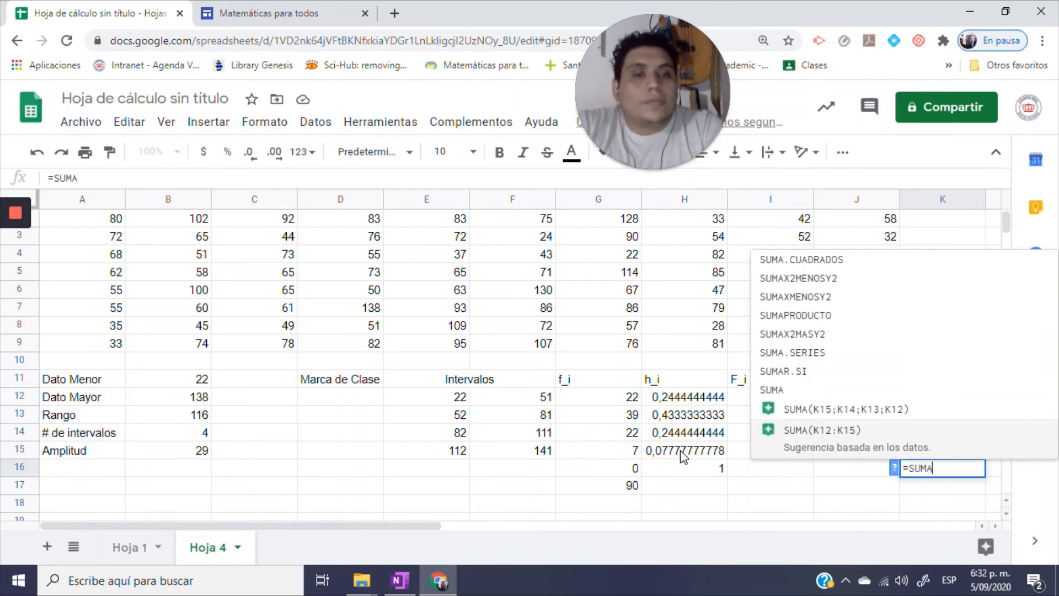
left_click(836, 451)
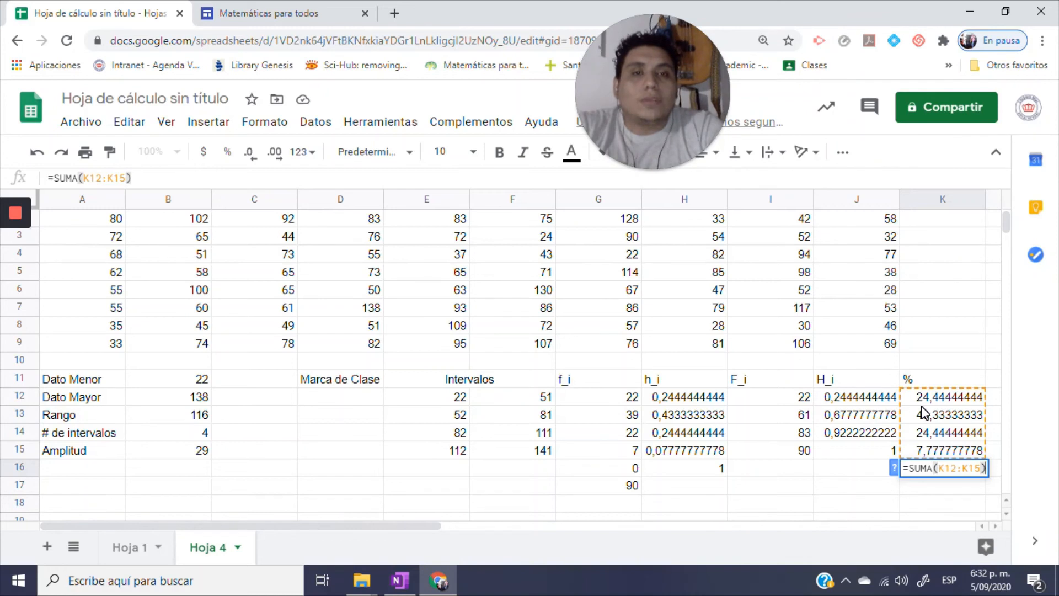
key("Return")
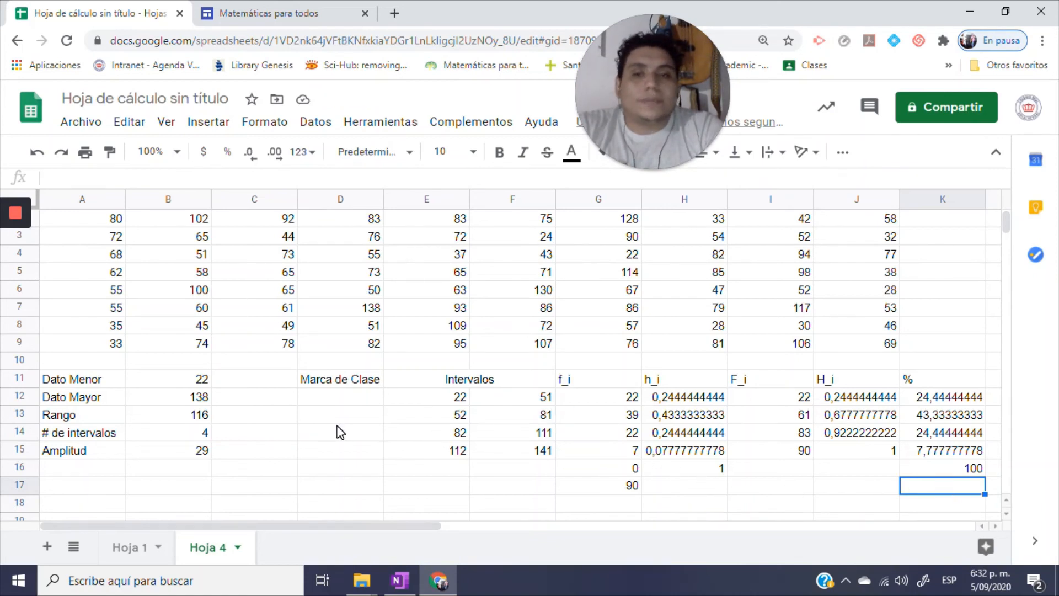
Calculate the first interval's class mark in cell D12 with the formula =(E12+F12)/2.
left_click(361, 400)
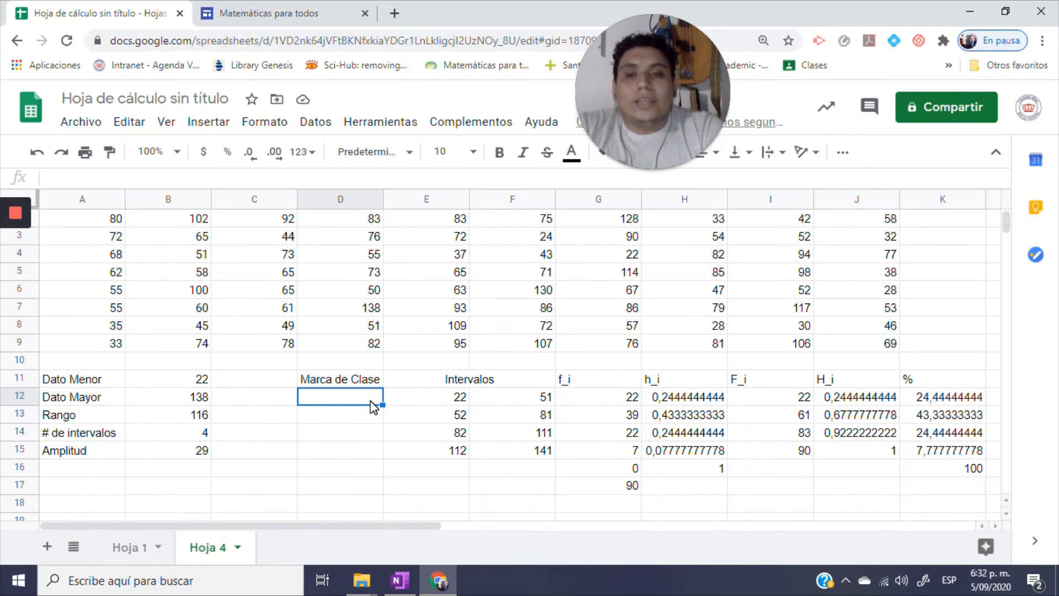
type("=")
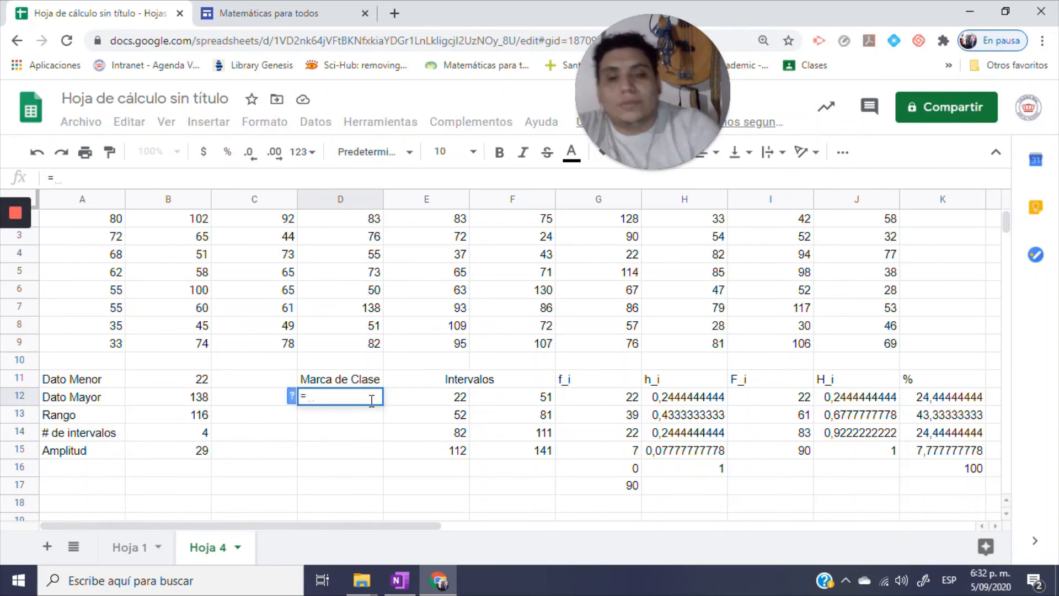
type("(")
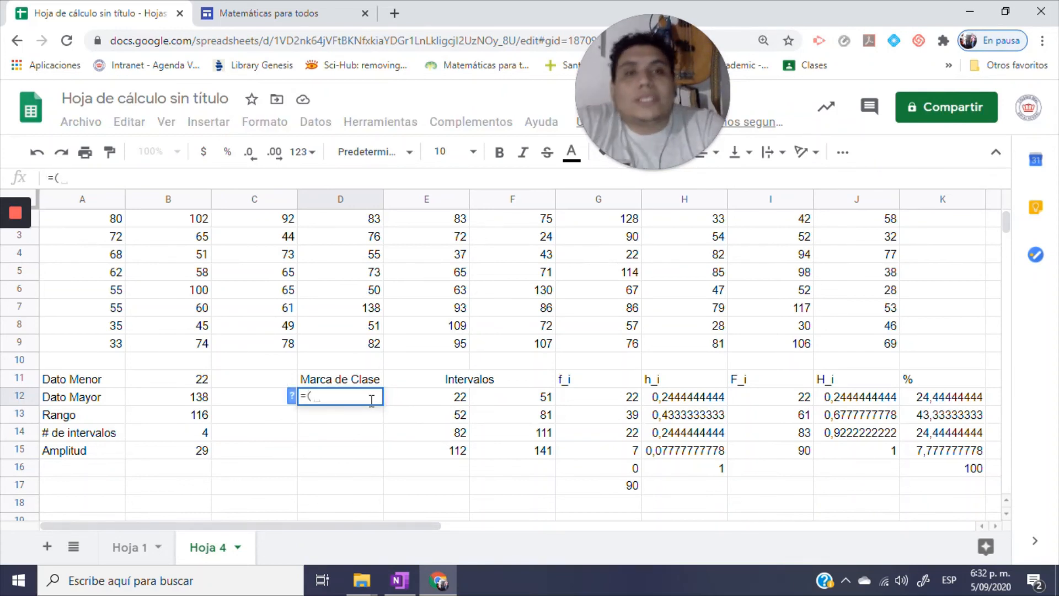
left_click(460, 401)
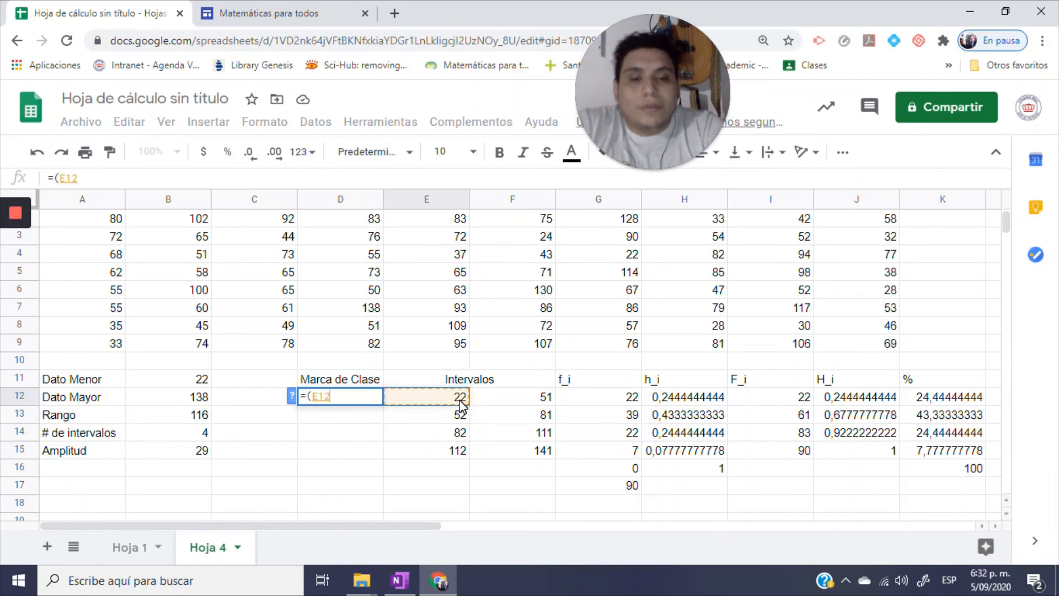
type("+")
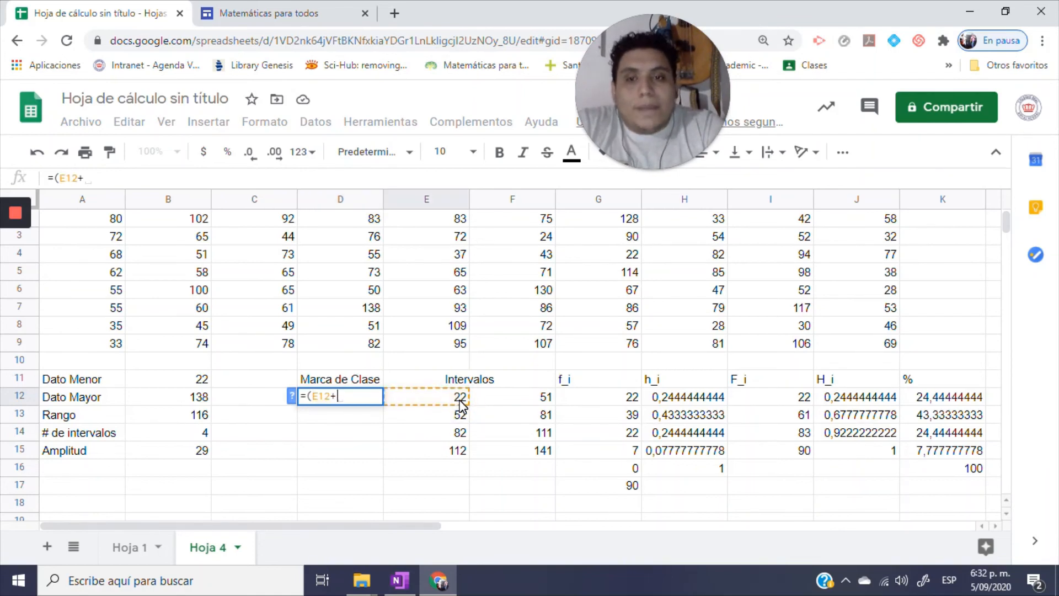
left_click(514, 400)
type(")")
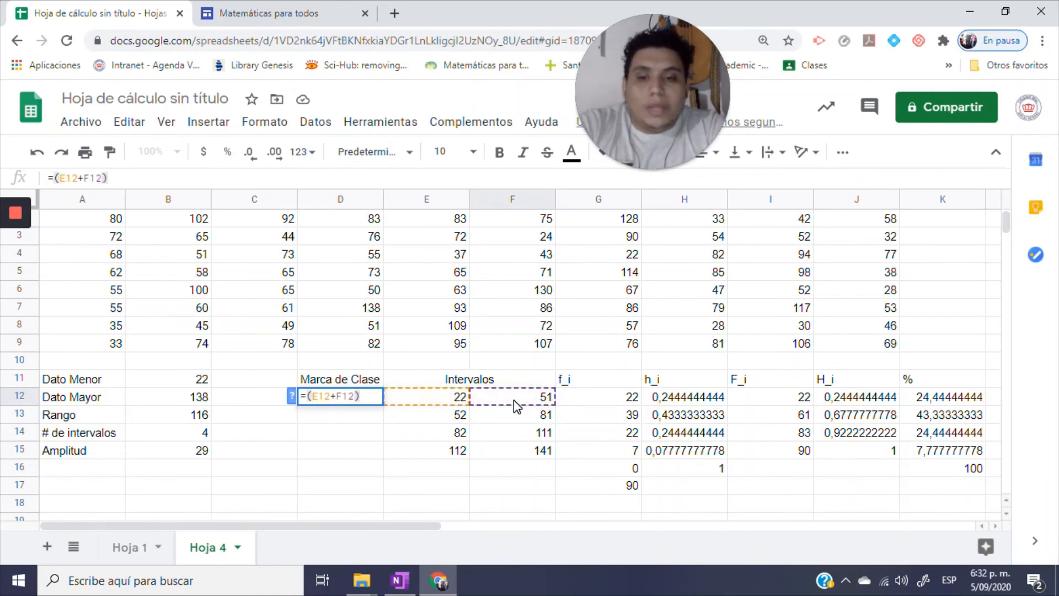
type("/2")
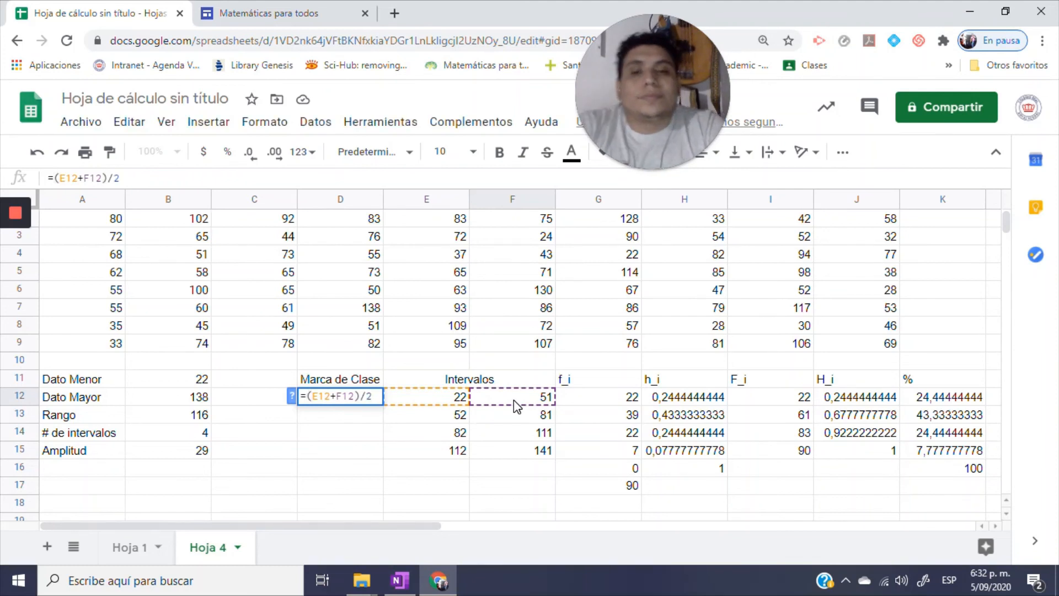
key("Return")
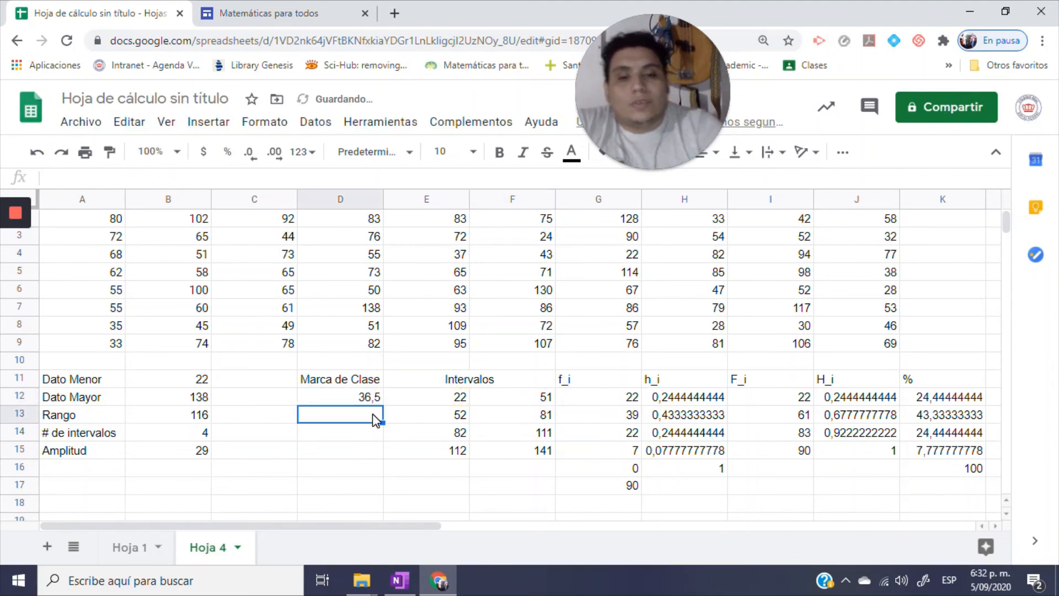
Calculate the second interval's class mark in cell D13 with the formula =(E13+F13)/2.
type("=")
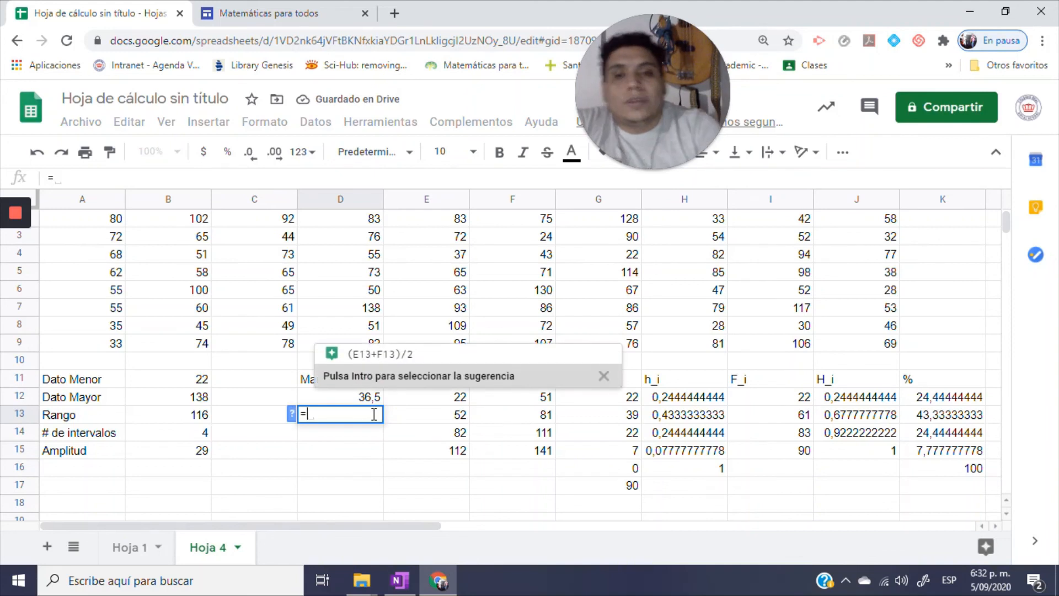
type("(")
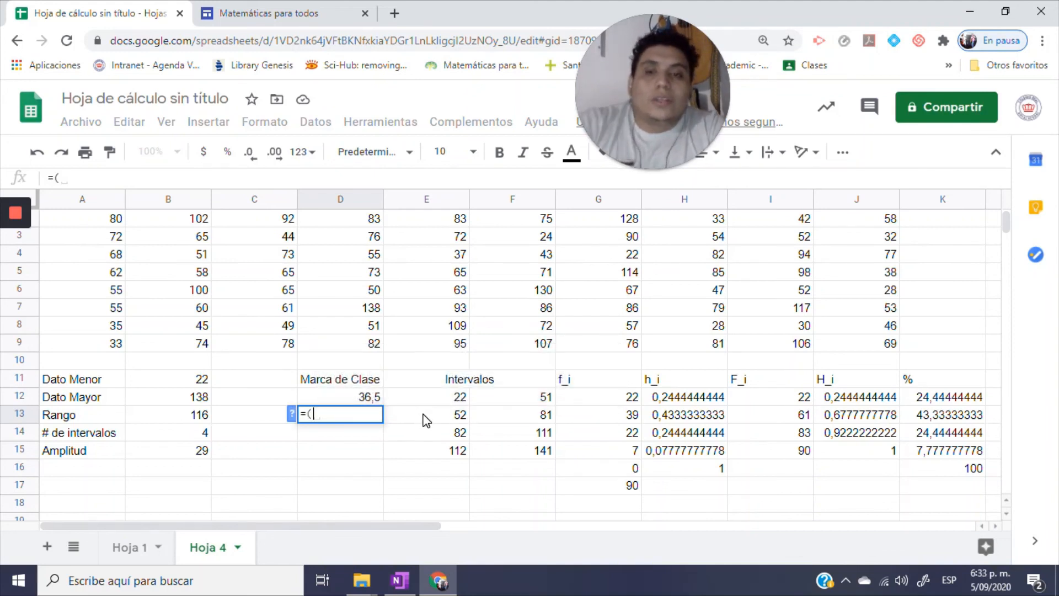
left_click(450, 419)
type("+")
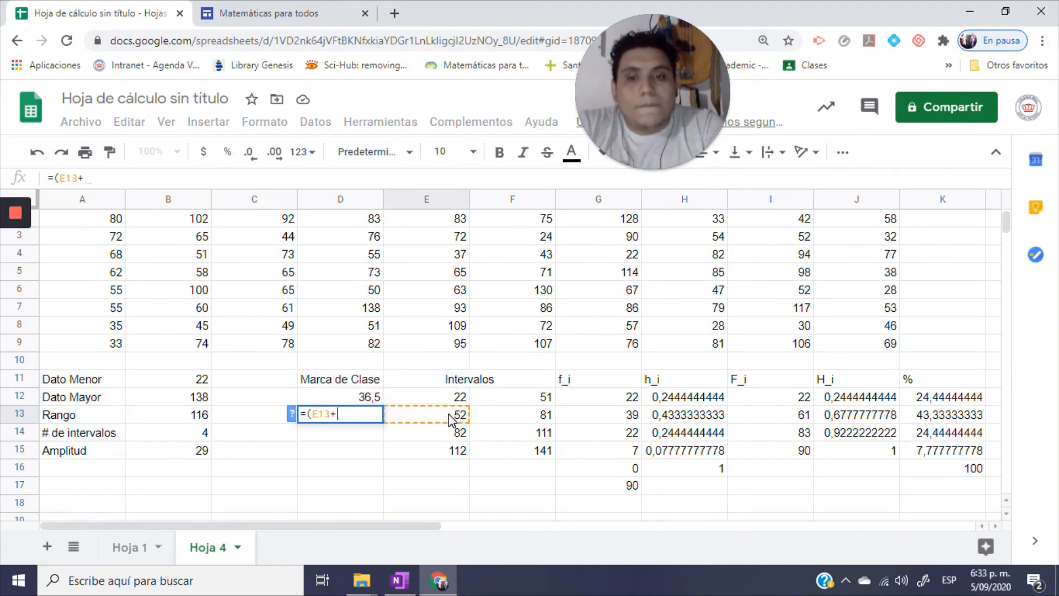
left_click(512, 415)
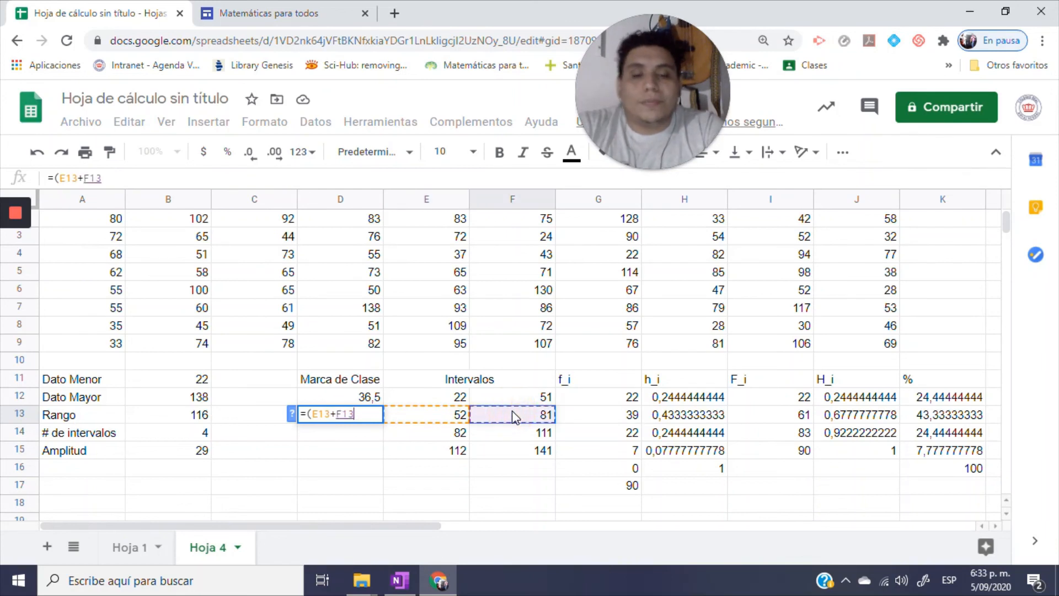
type(")")
type("/2")
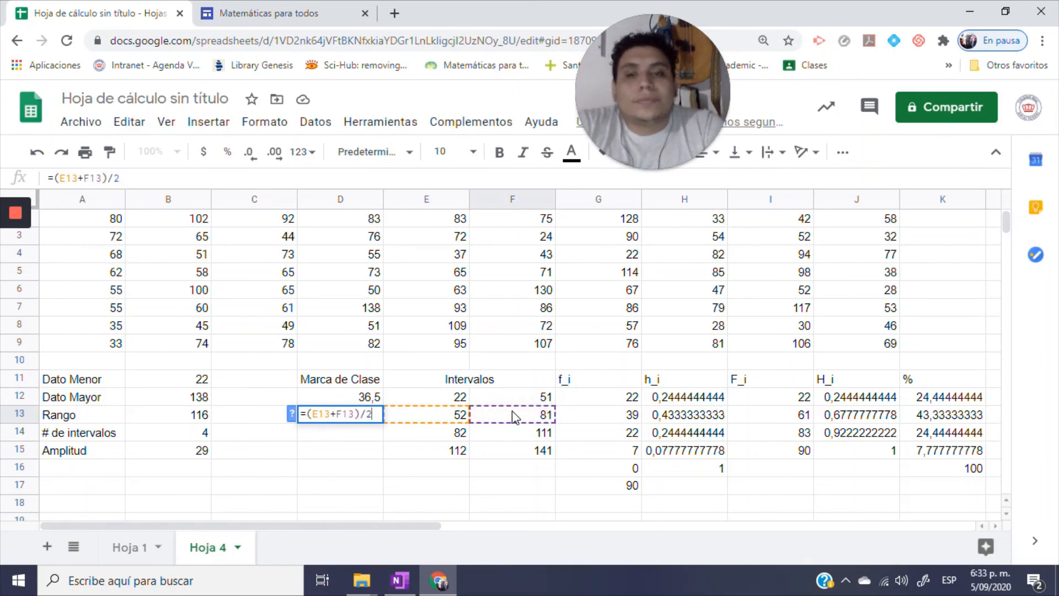
key("Return")
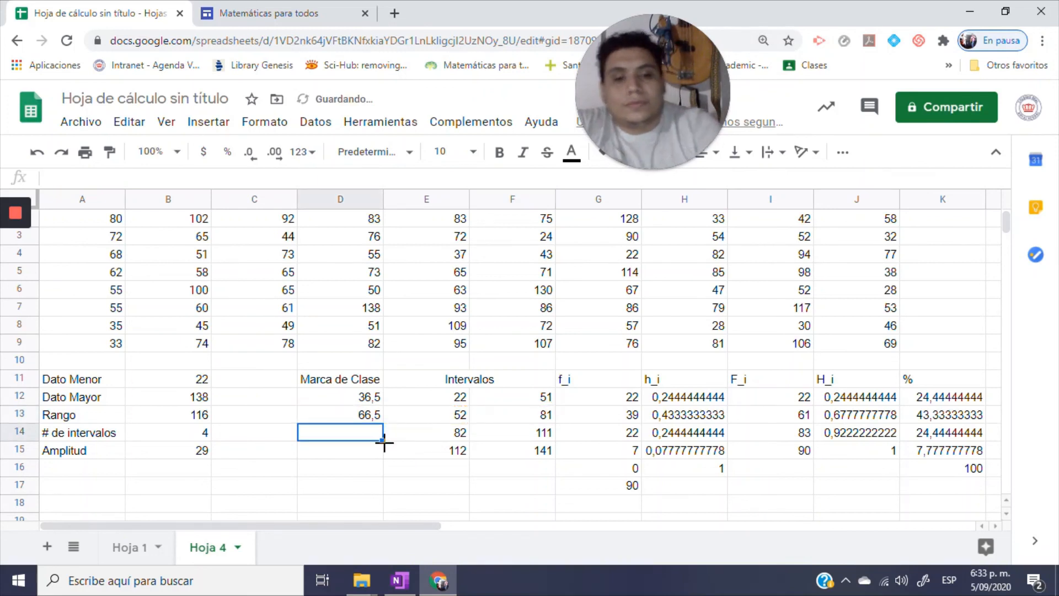
Calculate the third interval's class mark in cell D14 with the formula =(E14+F14)/2.
type("=(")
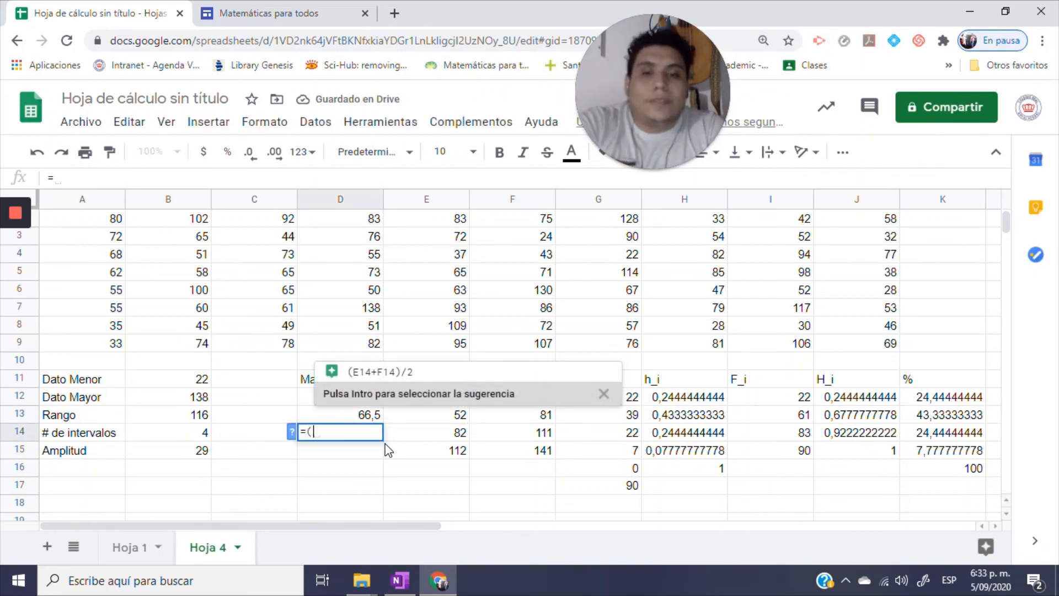
left_click(436, 440)
type("+")
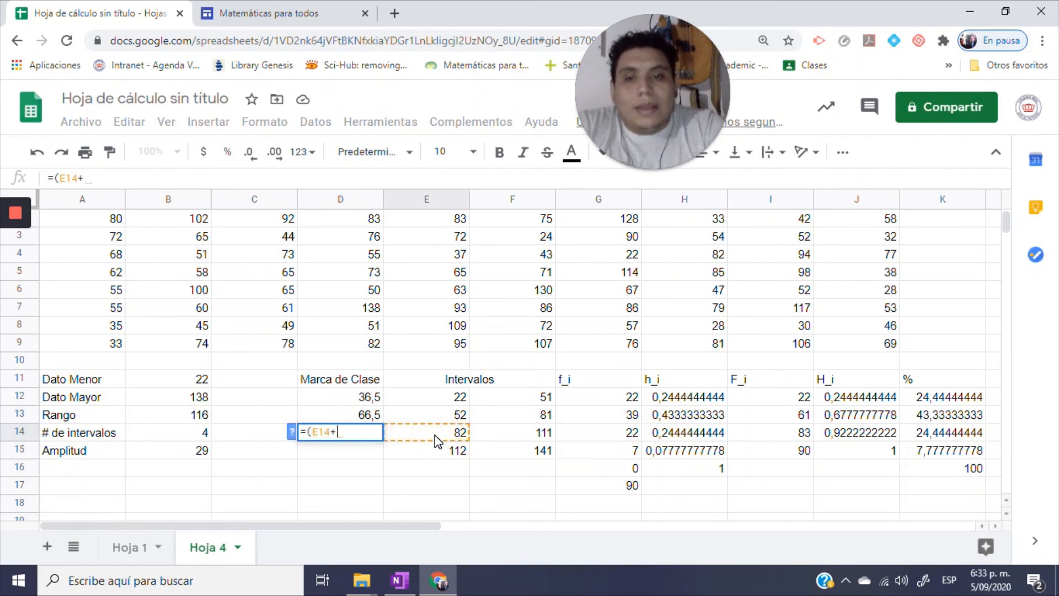
left_click(514, 436)
type(")/")
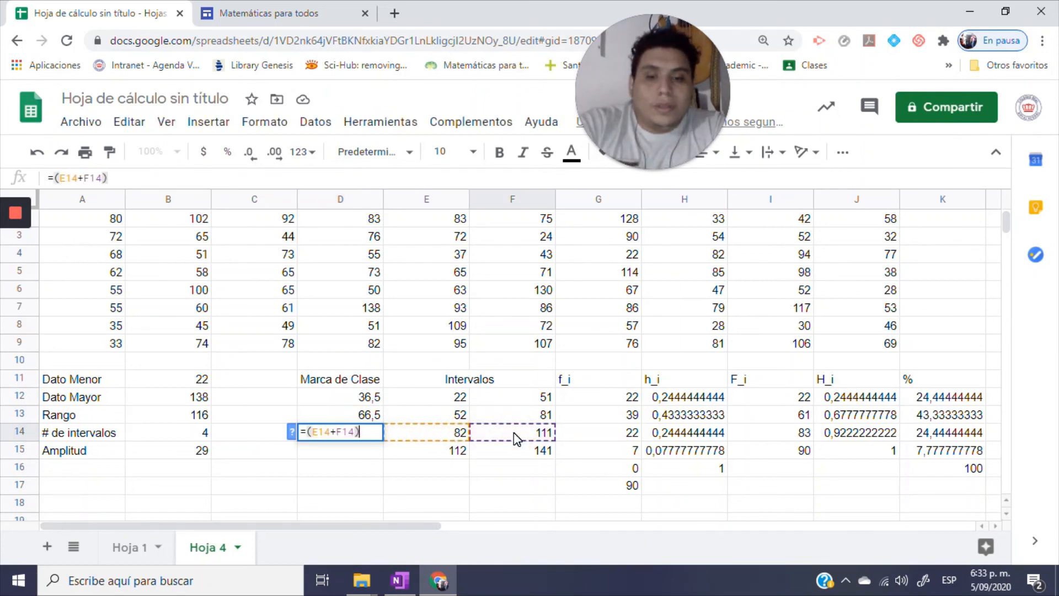
type("2")
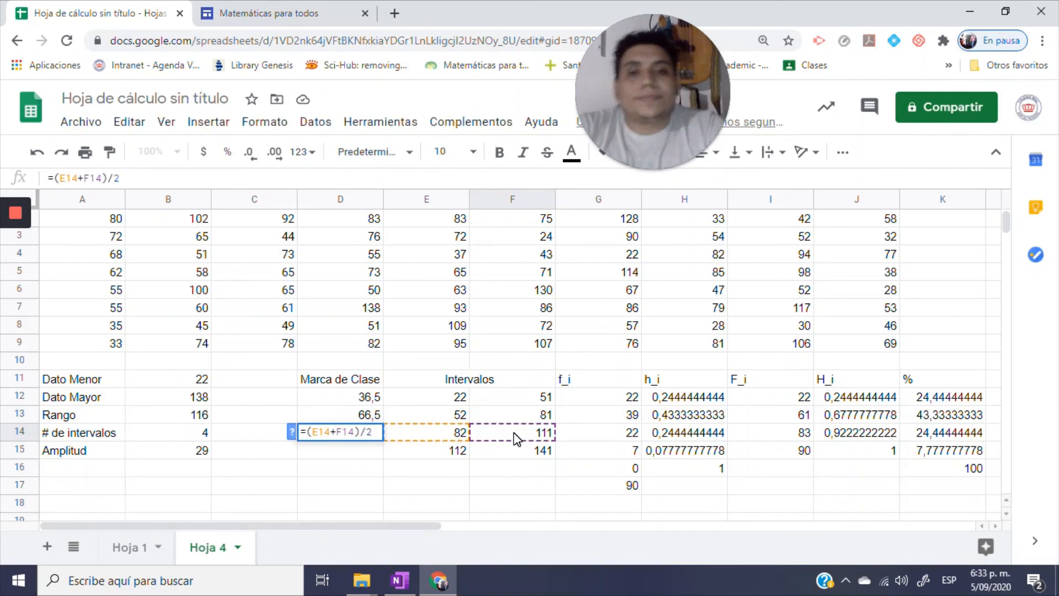
key("Return")
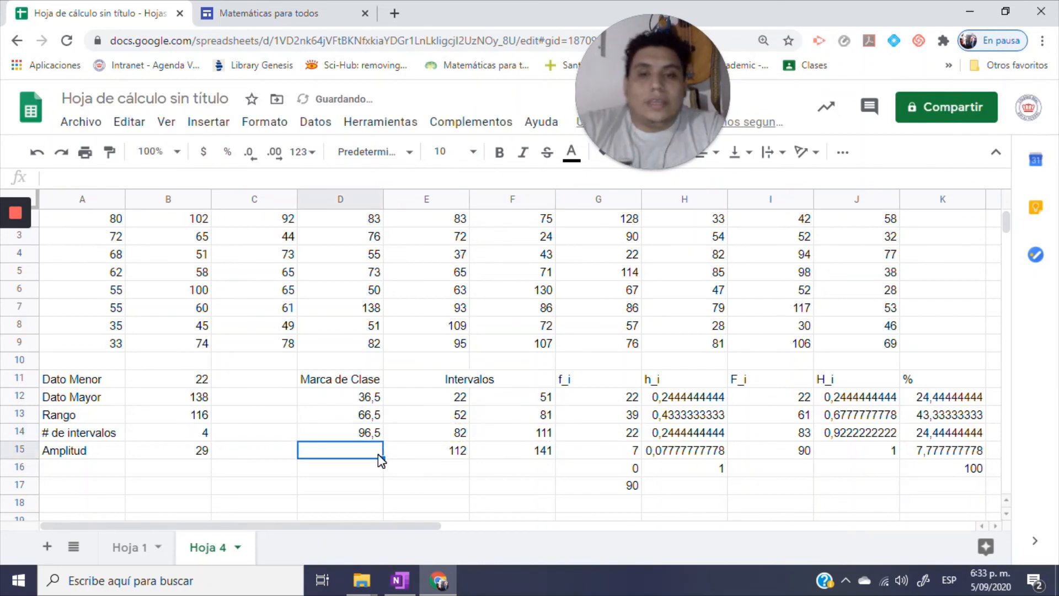
Calculate the fourth interval's class mark in cell D15 with the formula =(E15+F15)/2.
type("=")
left_click(436, 461)
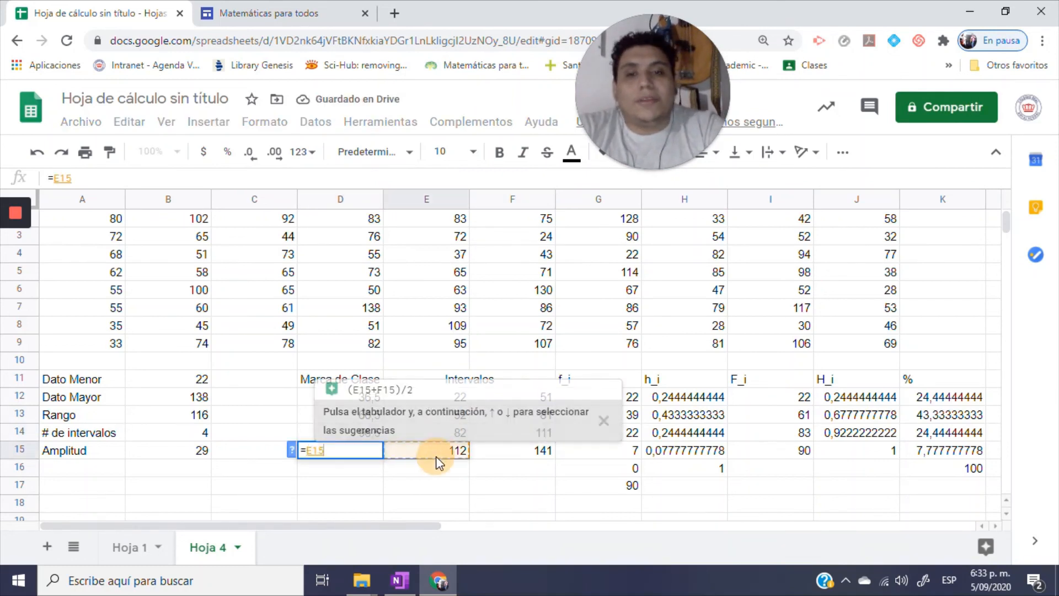
key("BackSpace")
key("BackSpace")
key("BackSpace")
type("(")
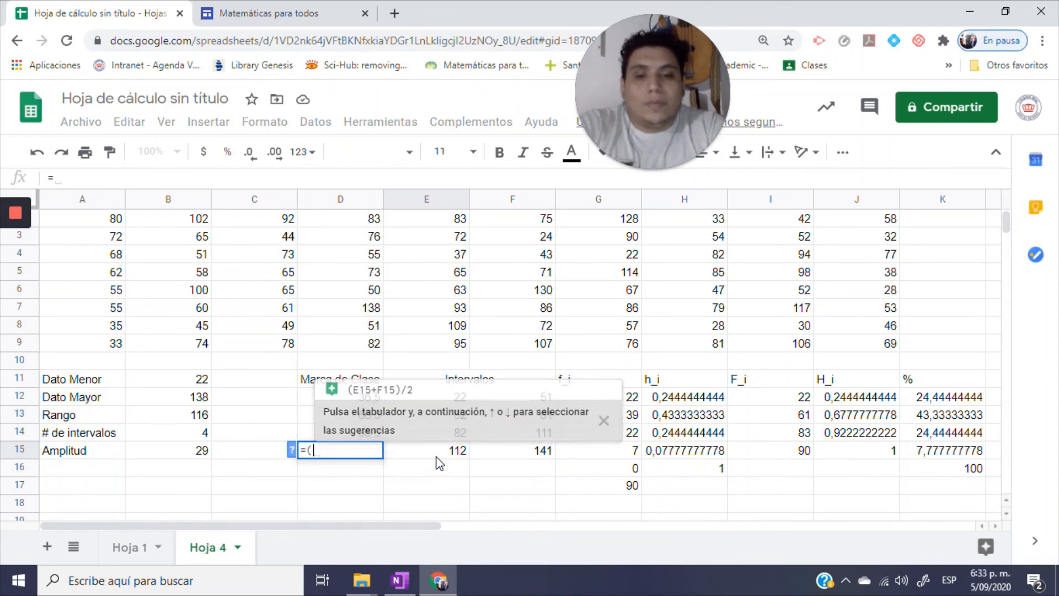
left_click(451, 454)
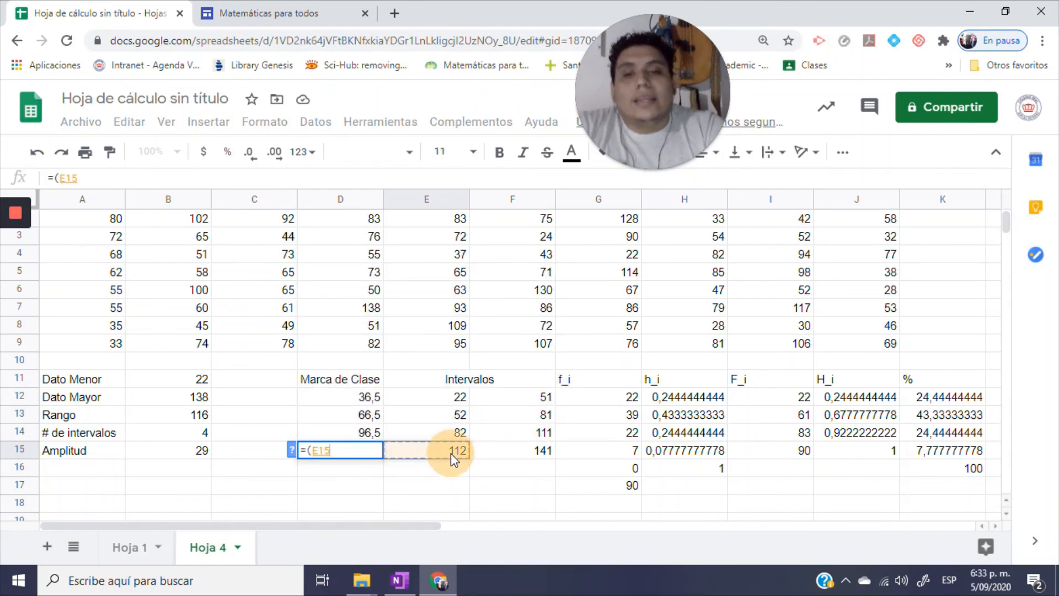
type("+")
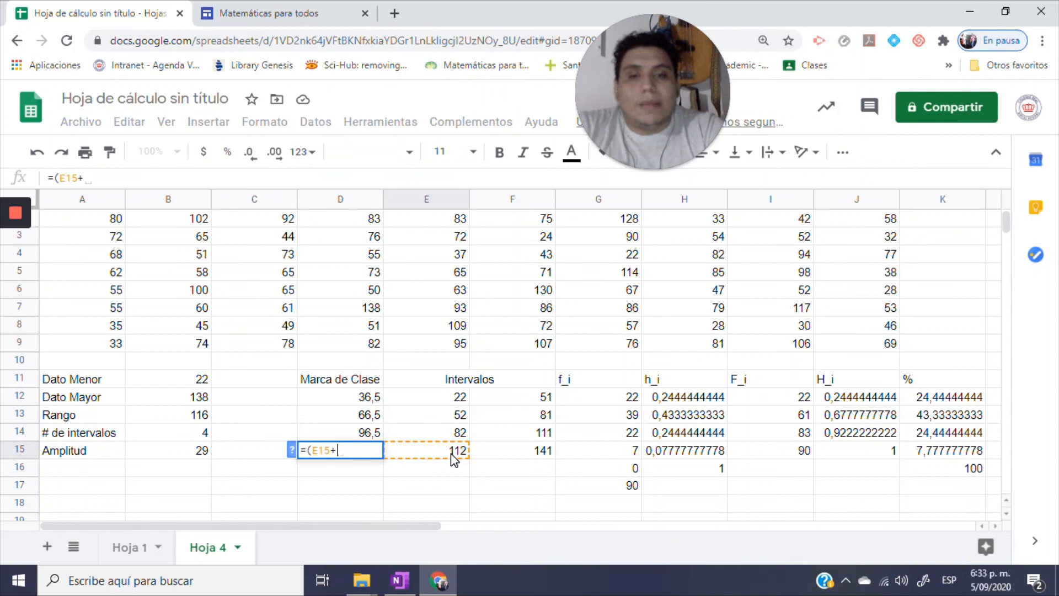
left_click(513, 455)
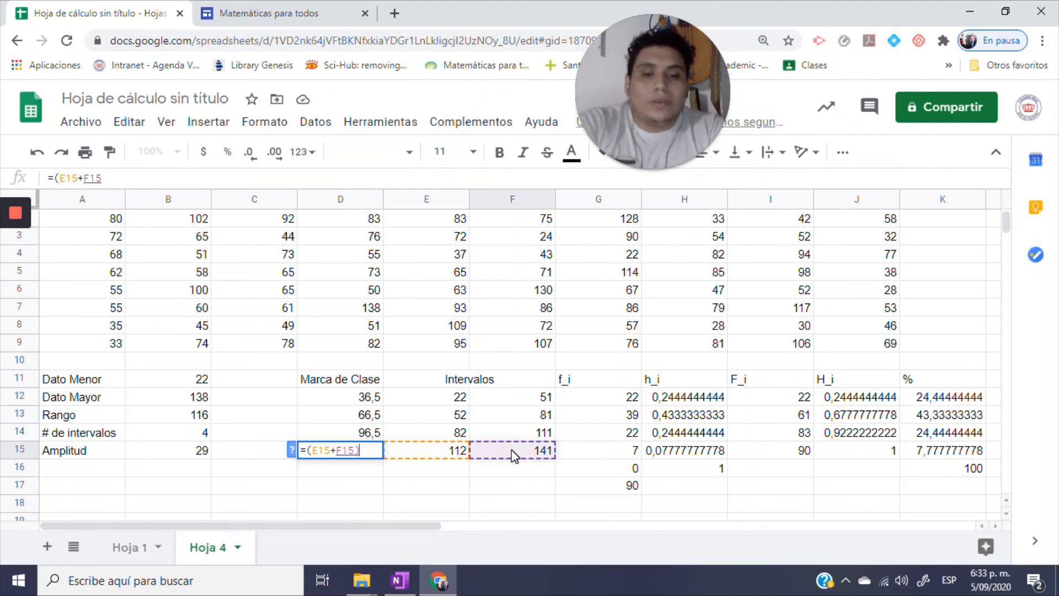
type(")/2")
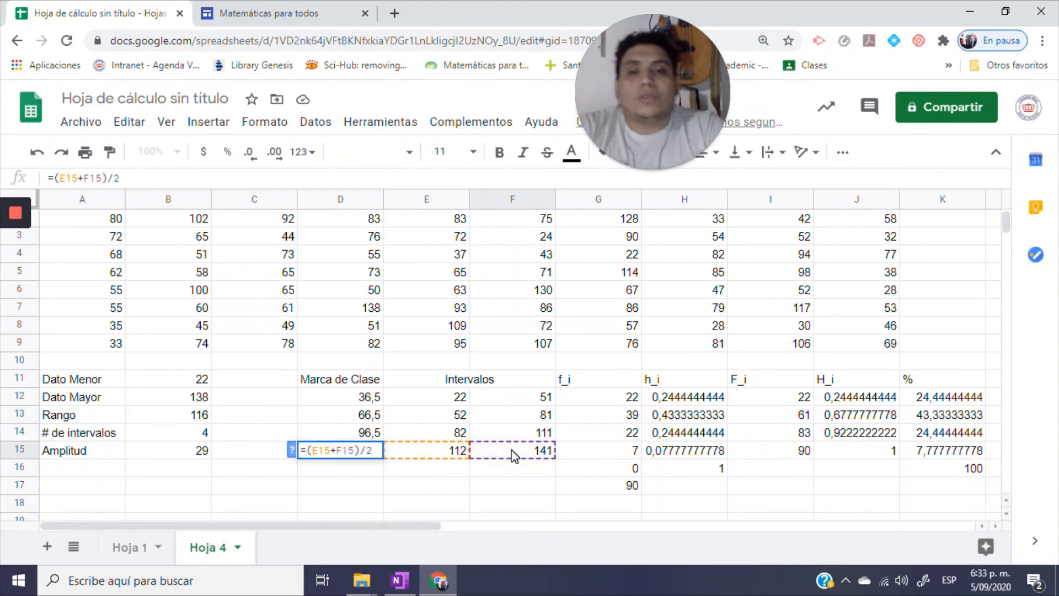
key("Return")
left_click(535, 488)
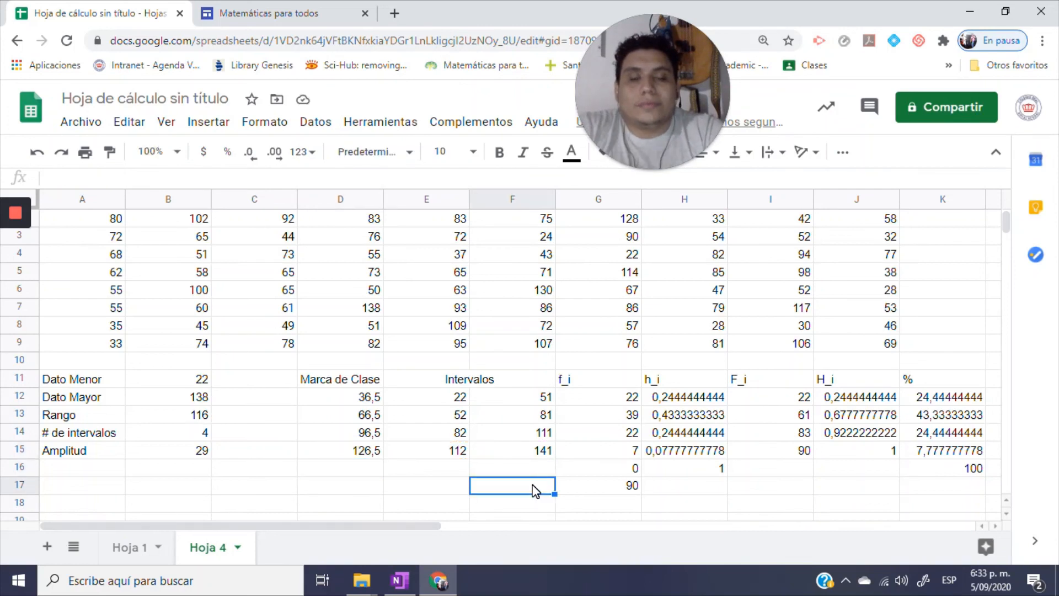